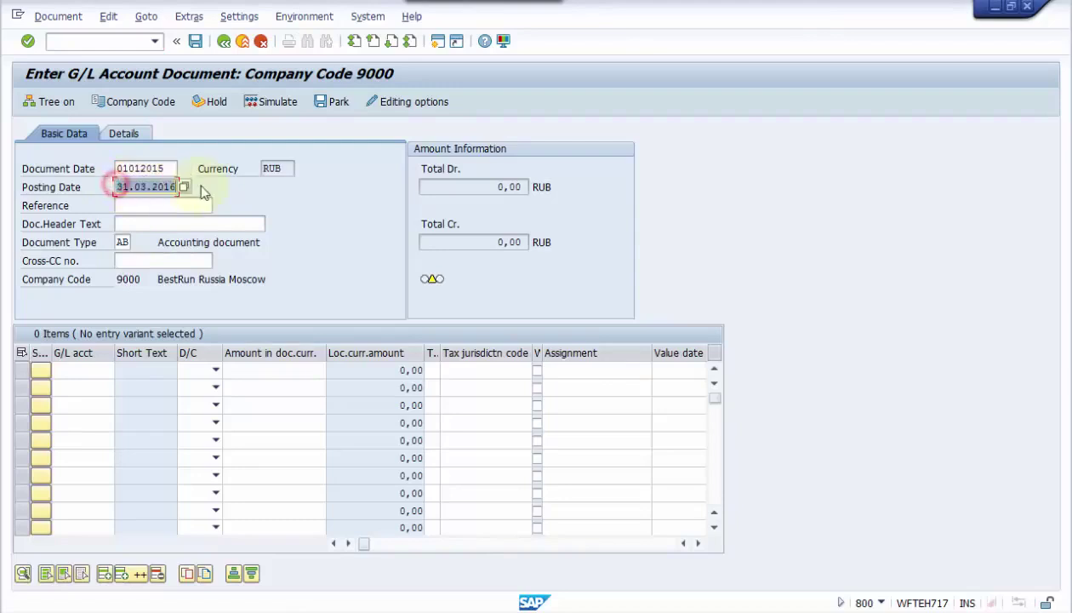
Step: Set the posting date to 01012015 and enter G/L accounts 31001500 and INITIAL0 in the first two item rows
key(BackSpace)
click(155, 199)
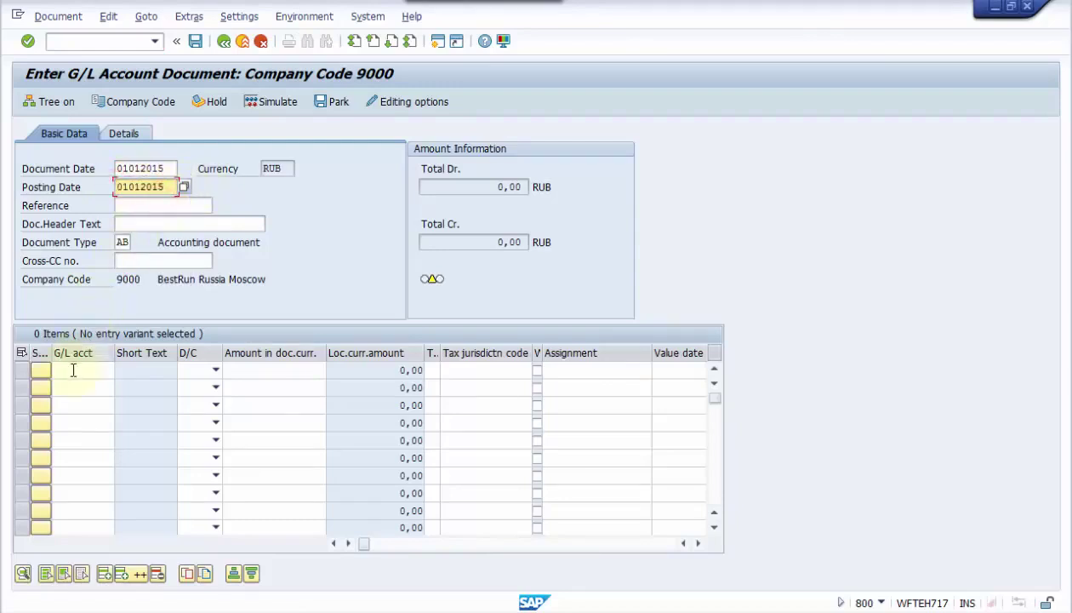
click(70, 369)
click(78, 400)
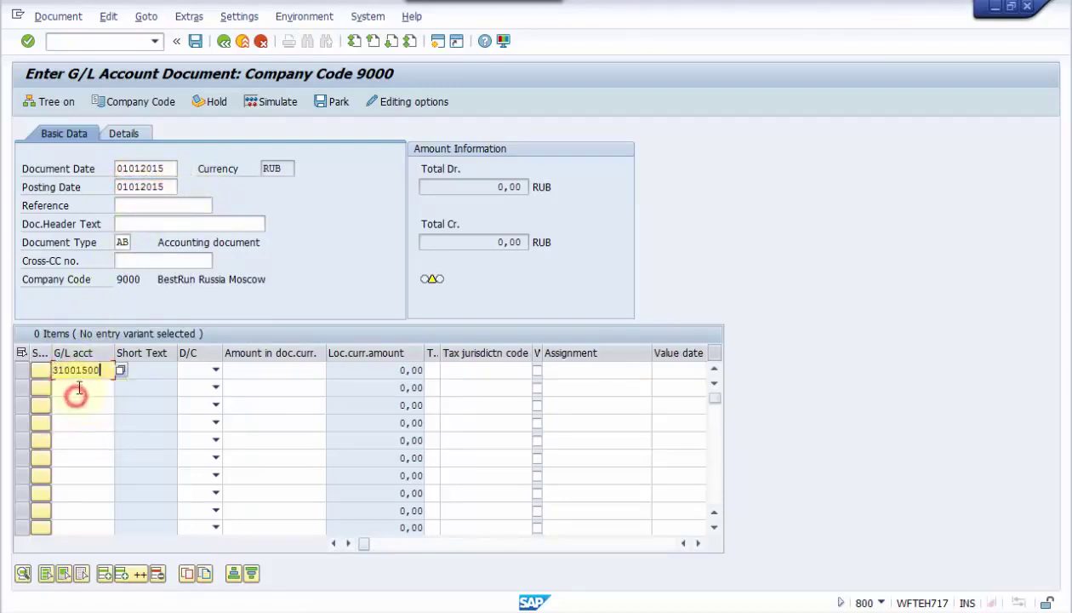
click(78, 387)
click(92, 404)
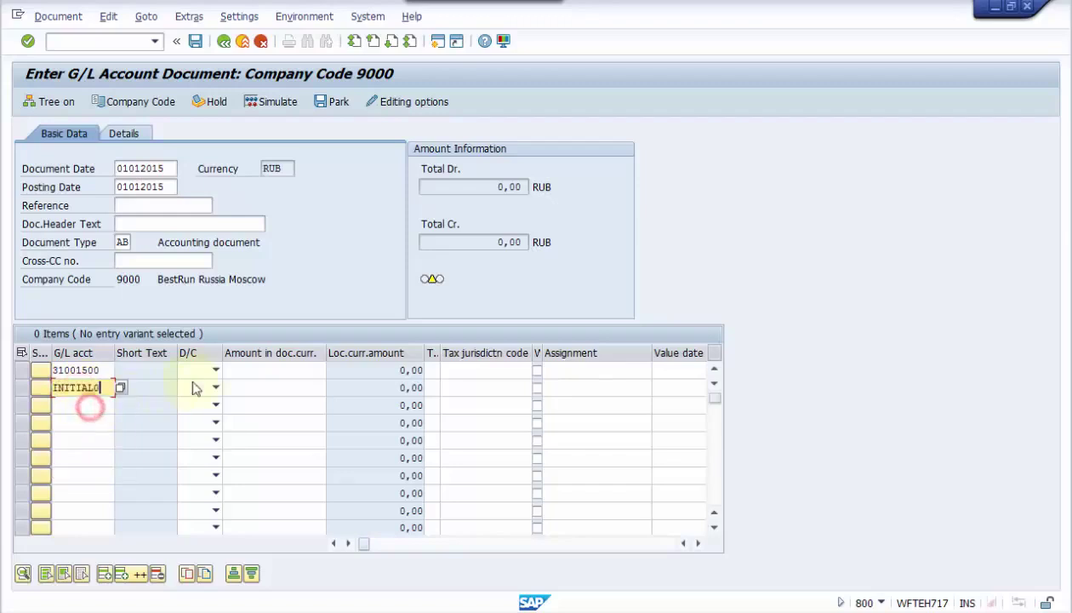
Step: Make the 31001500 item a debit and the INITIAL0 item a credit, each with an amount of 300
click(215, 370)
click(195, 402)
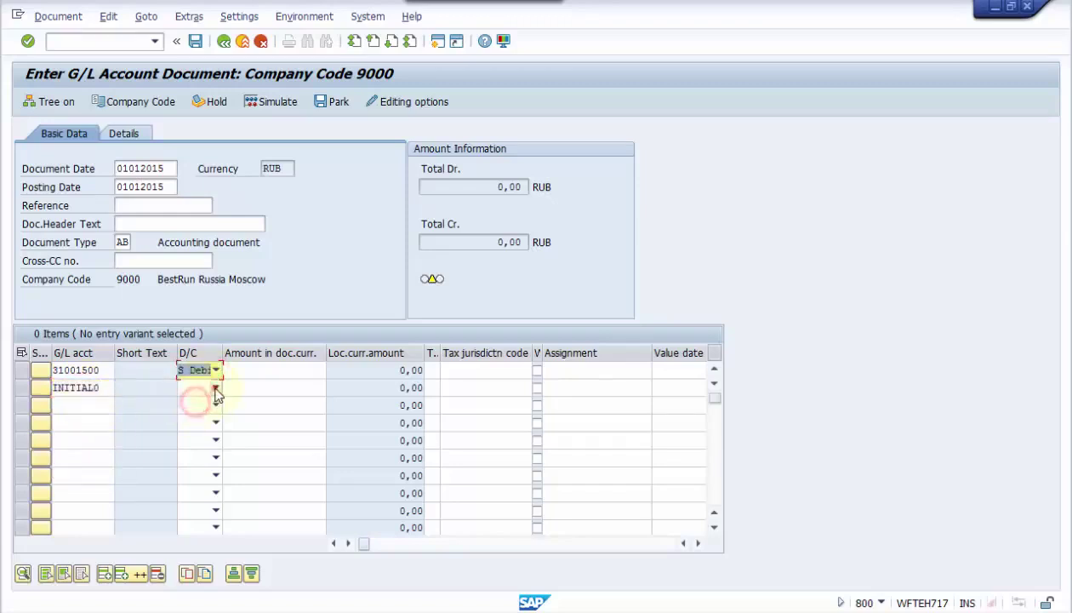
click(215, 387)
click(198, 402)
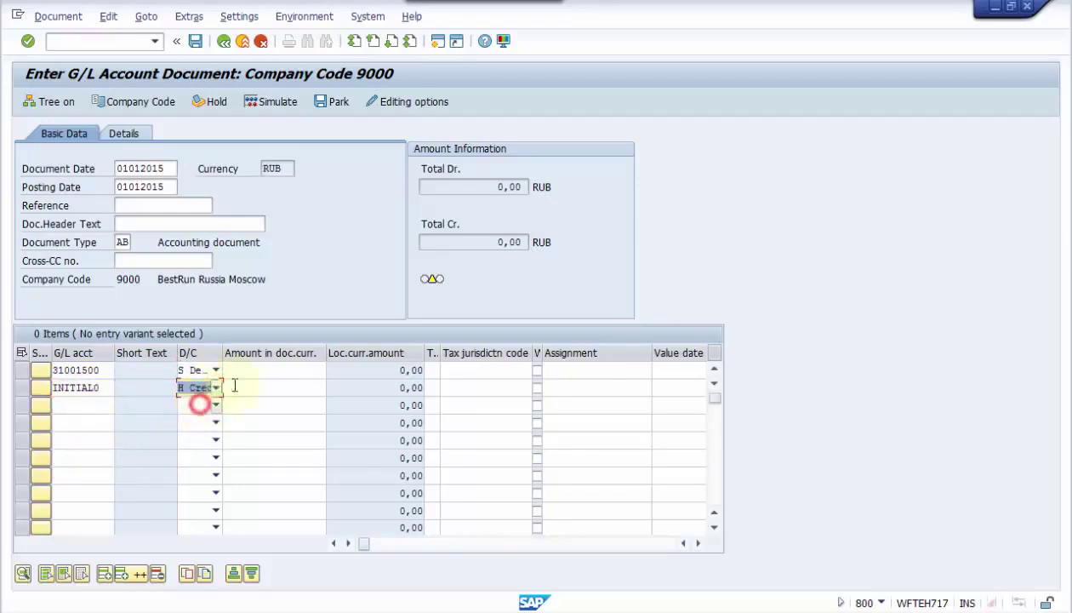
click(289, 374)
click(297, 385)
click(298, 388)
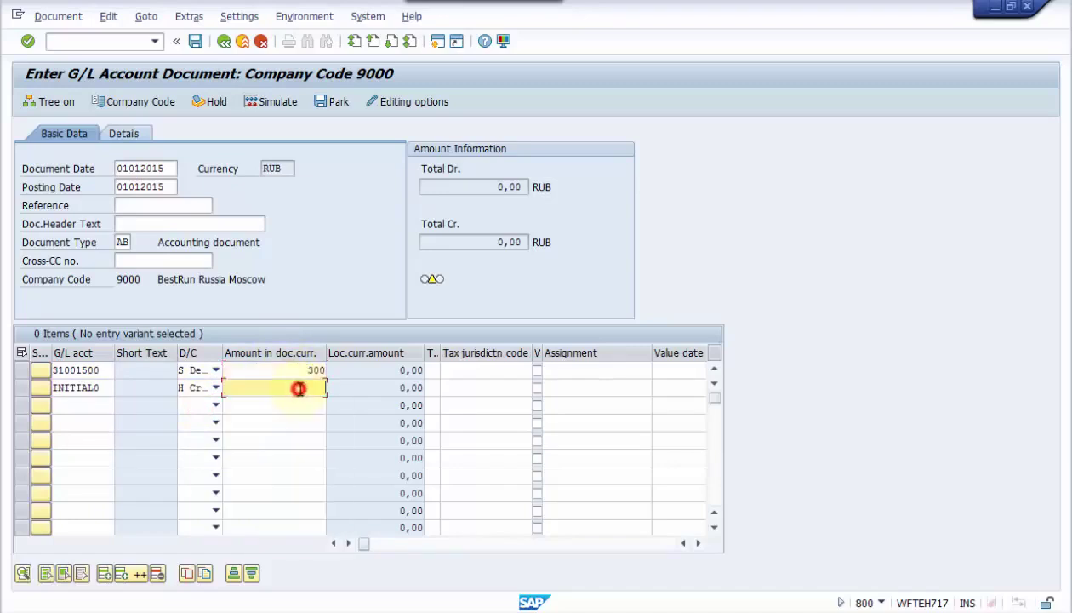
click(304, 404)
Step: Assign cost center 3150 to the 31001500 debit item
drag(361, 538, 404, 550)
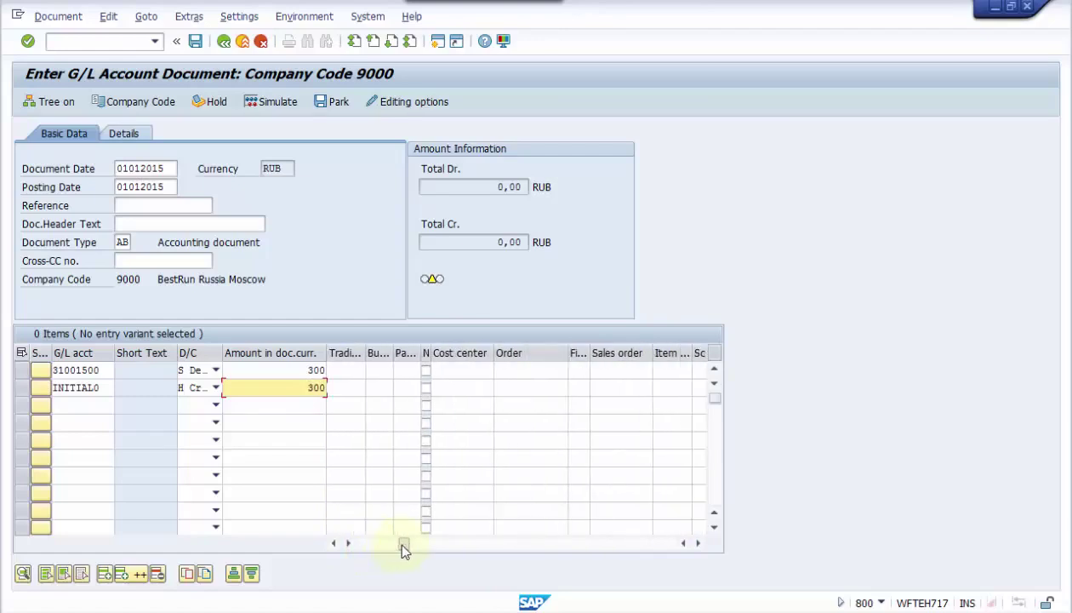
click(449, 371)
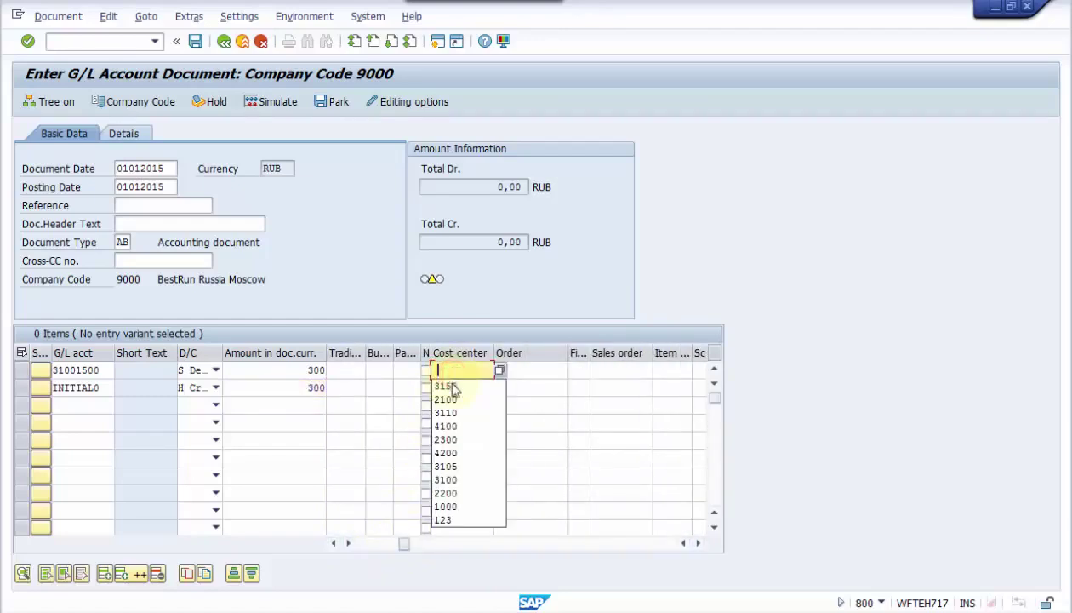
click(450, 385)
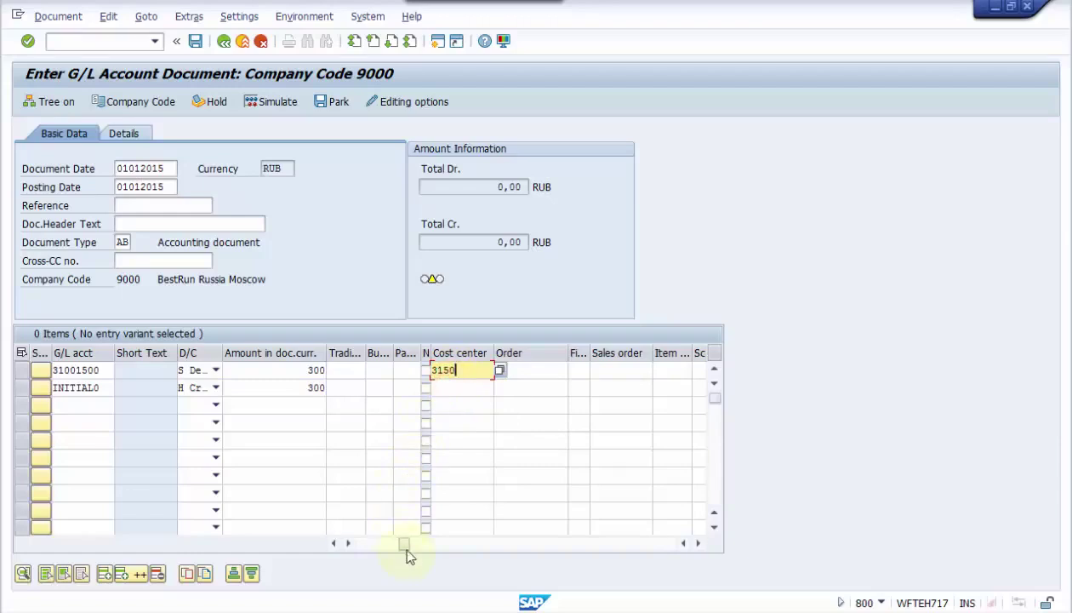
mouse_move(403, 548)
mouse_down()
mouse_move(431, 555)
mouse_move(415, 552)
mouse_up()
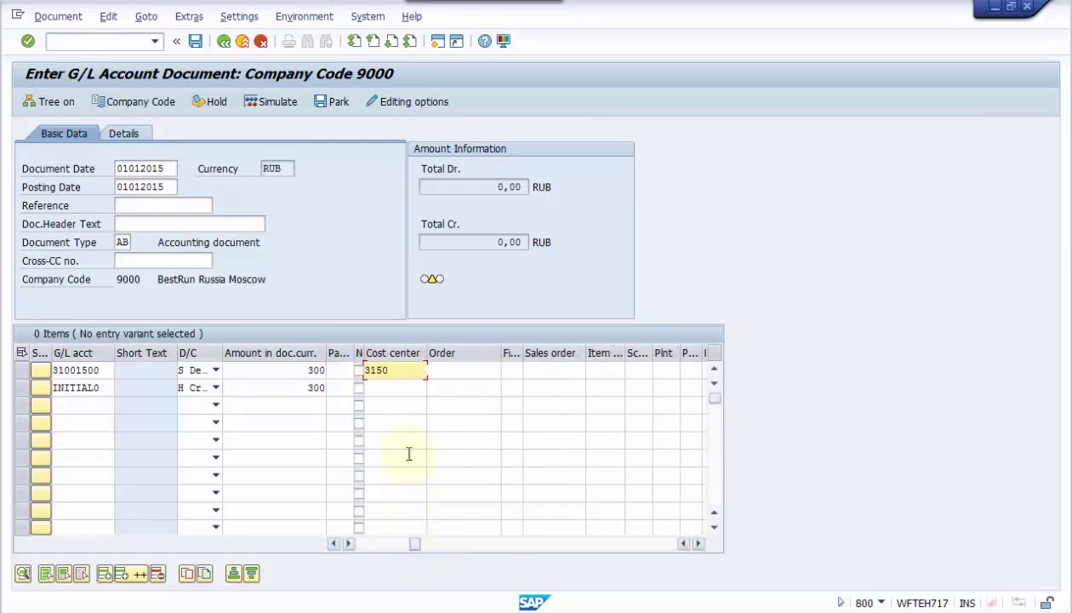
click(385, 369)
Step: Validate the document header and both line items, accepting the warnings
key(Return)
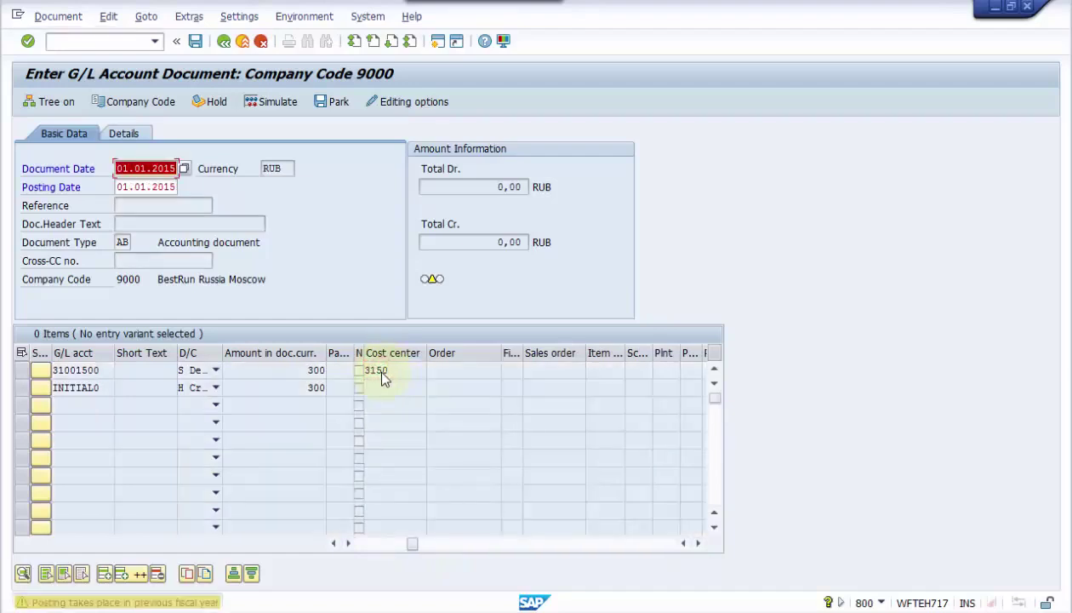
key(Return)
key(Return)
key(Return)
key(Return)
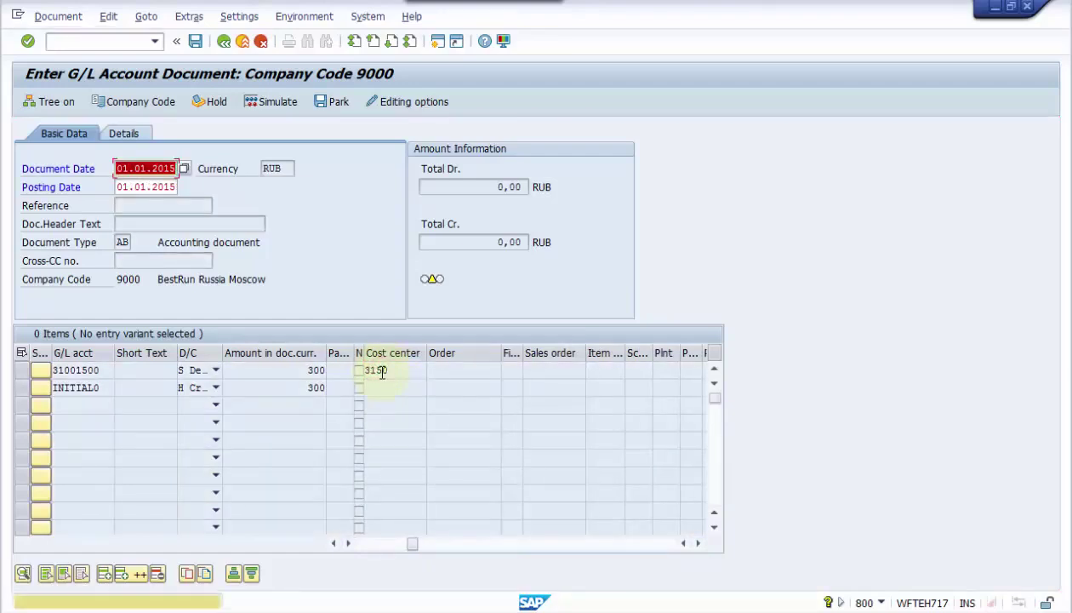
key(Return)
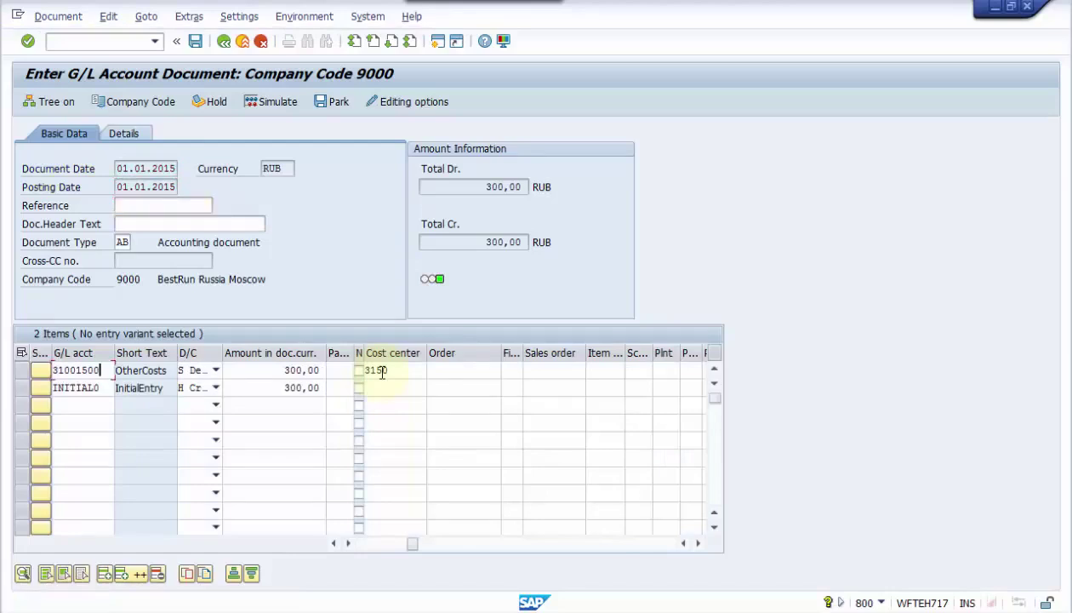
key(Return)
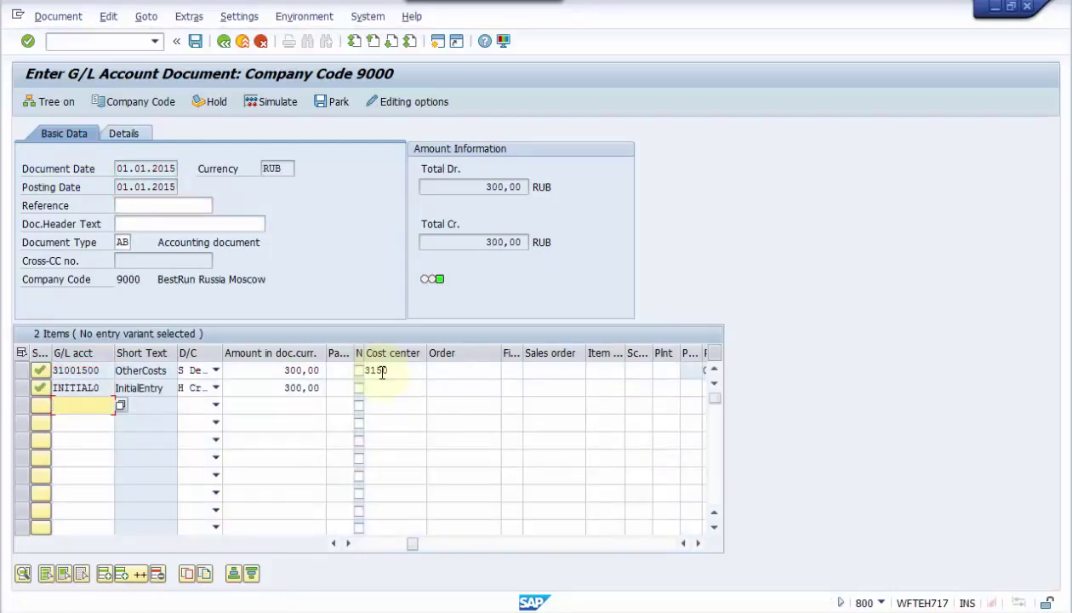
key(Return)
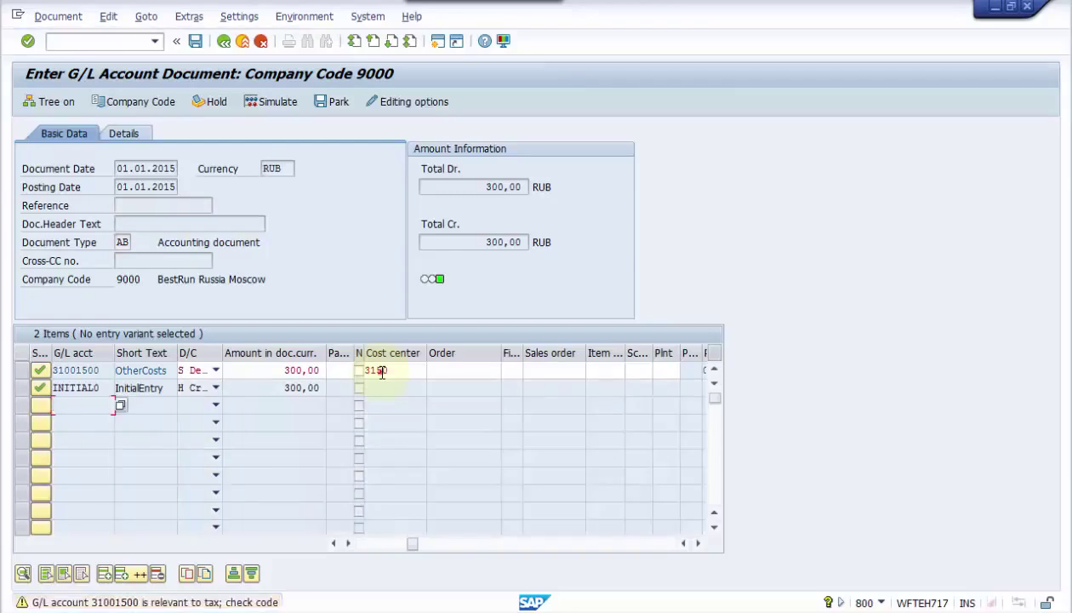
Step: Check the profit center and segment in the coding block of the 31001500 item, then return to the document
double_click(382, 371)
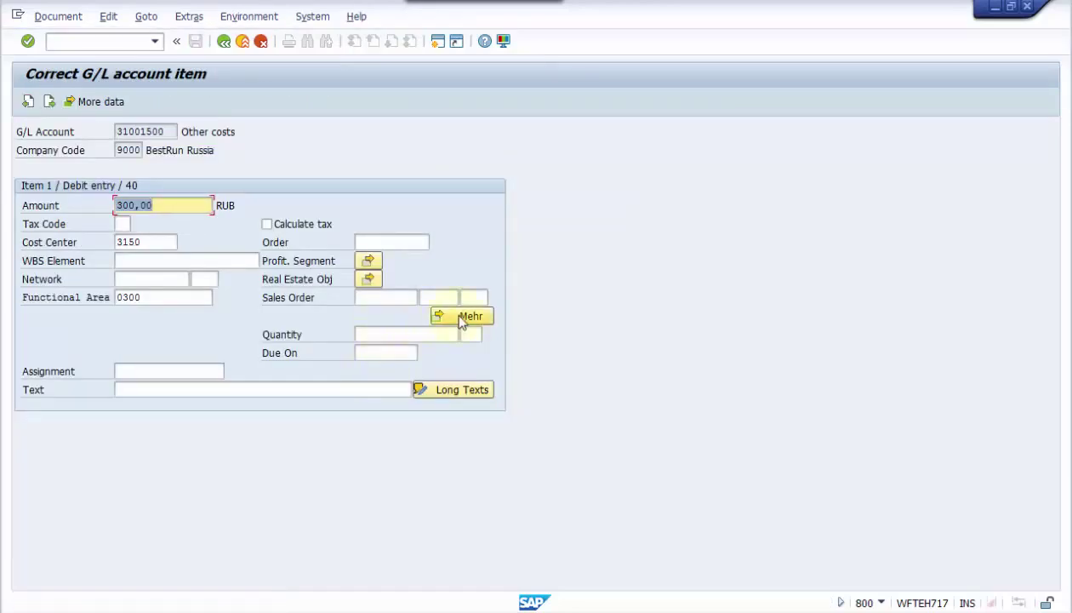
click(460, 315)
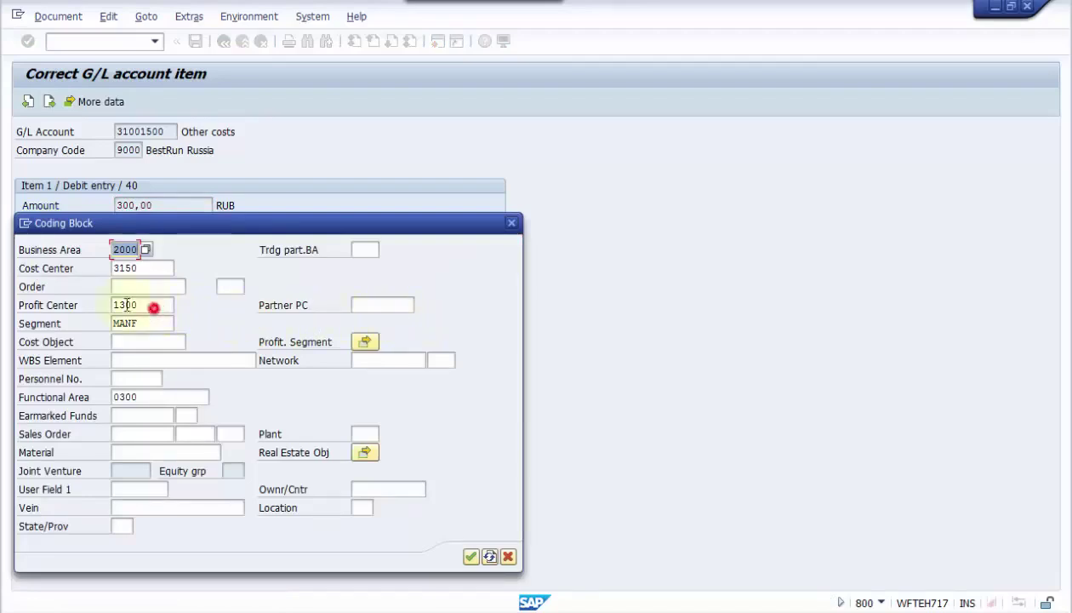
double_click(155, 308)
double_click(148, 321)
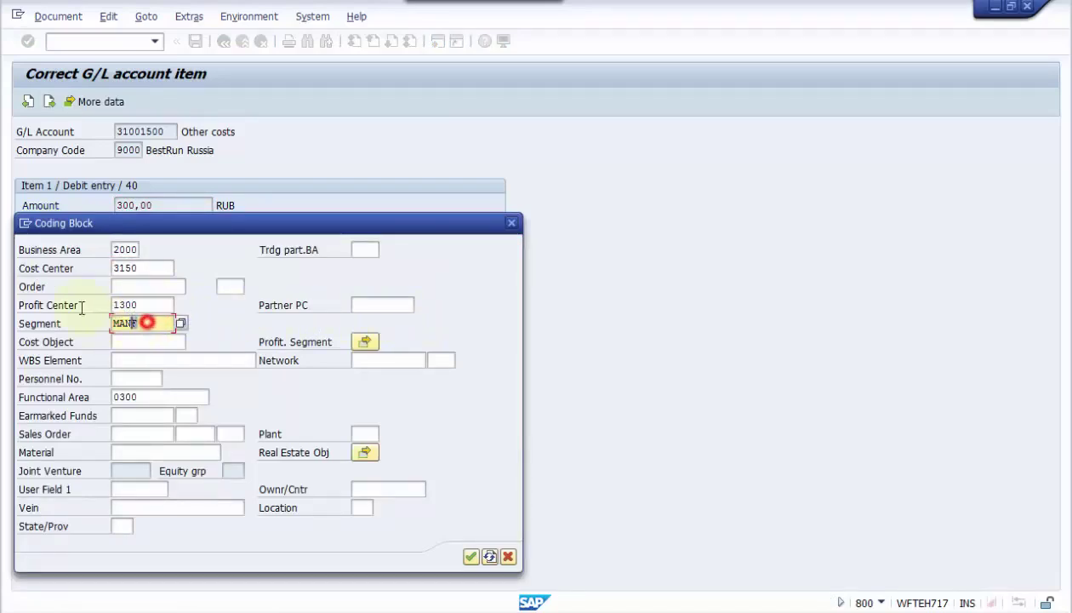
click(512, 224)
key(Return)
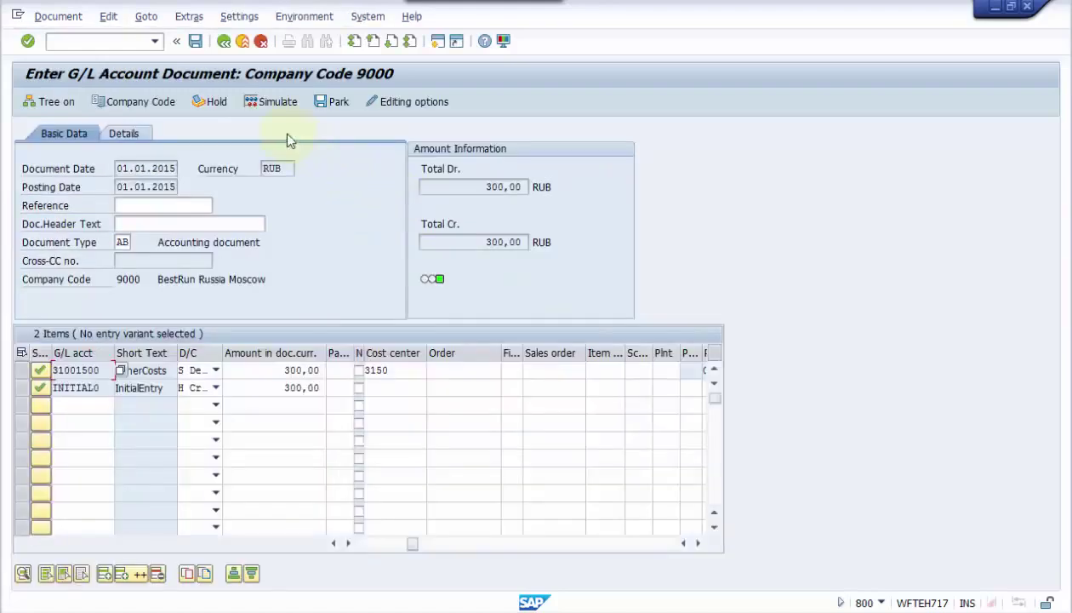
Step: Assign profit center 1015 (Wheels) from the standard hierarchy to the INITIAL0 credit item's coding block
double_click(284, 388)
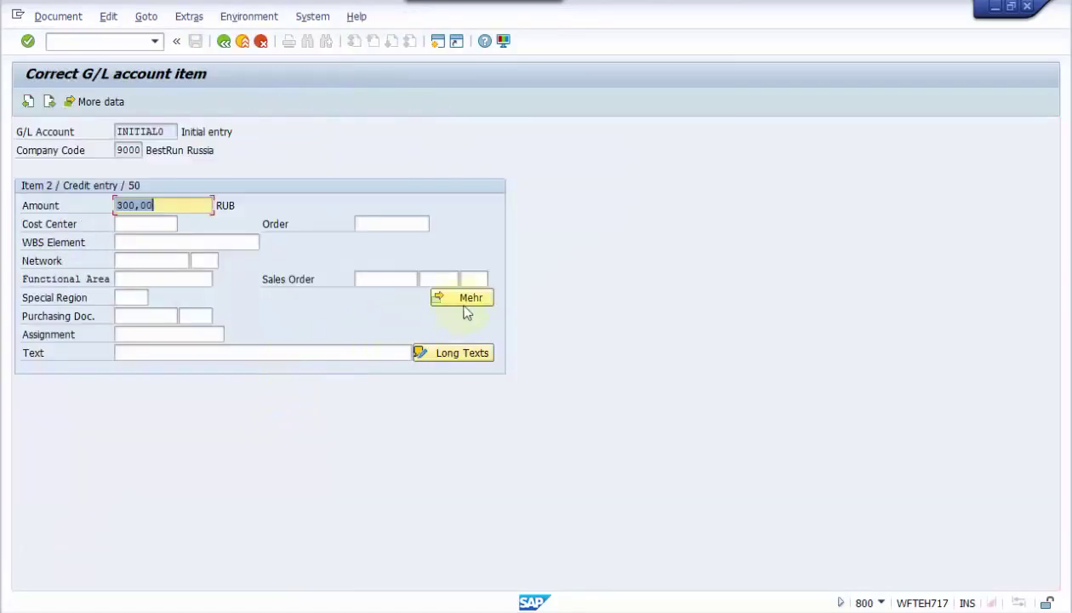
click(471, 302)
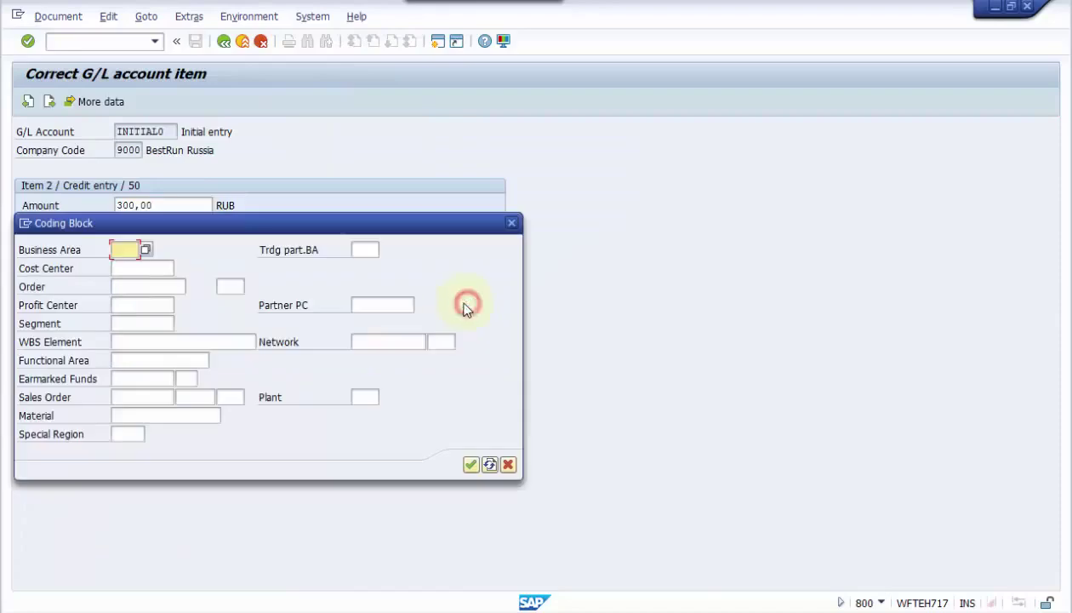
click(151, 303)
click(178, 305)
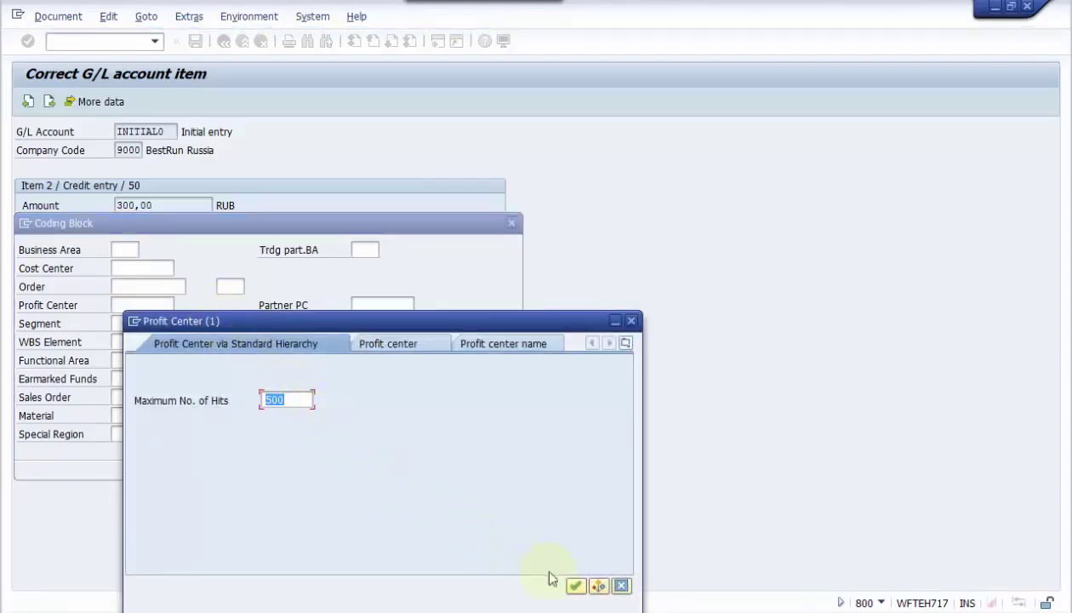
click(573, 586)
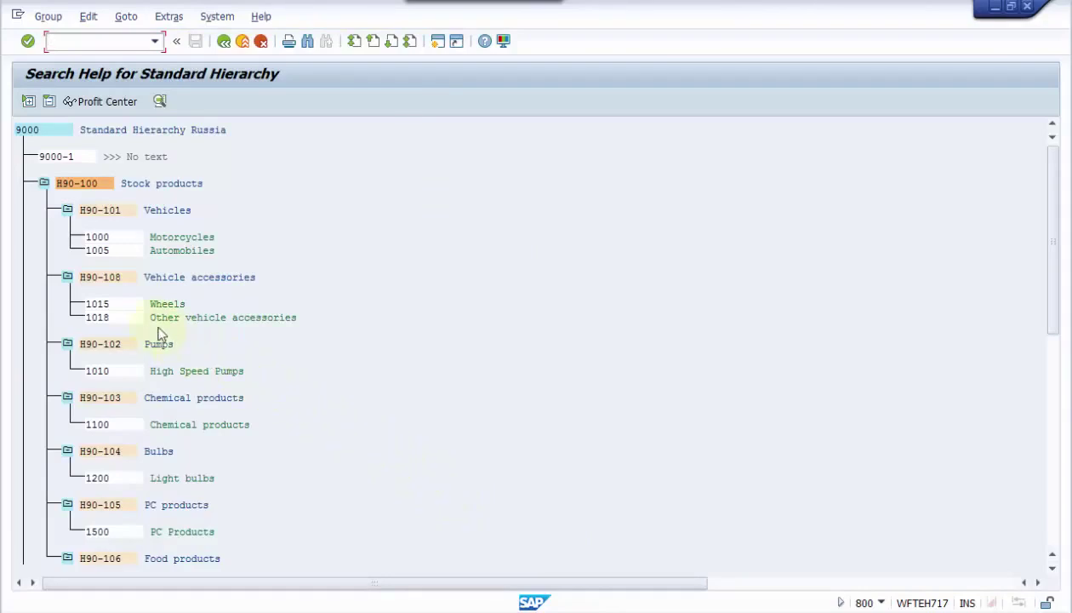
double_click(99, 304)
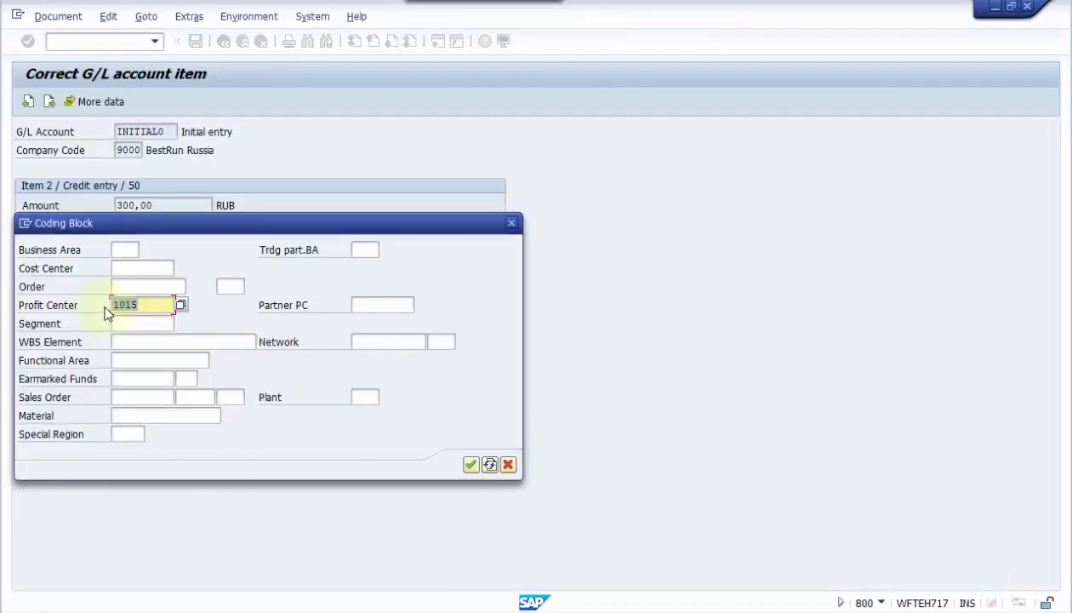
key(Return)
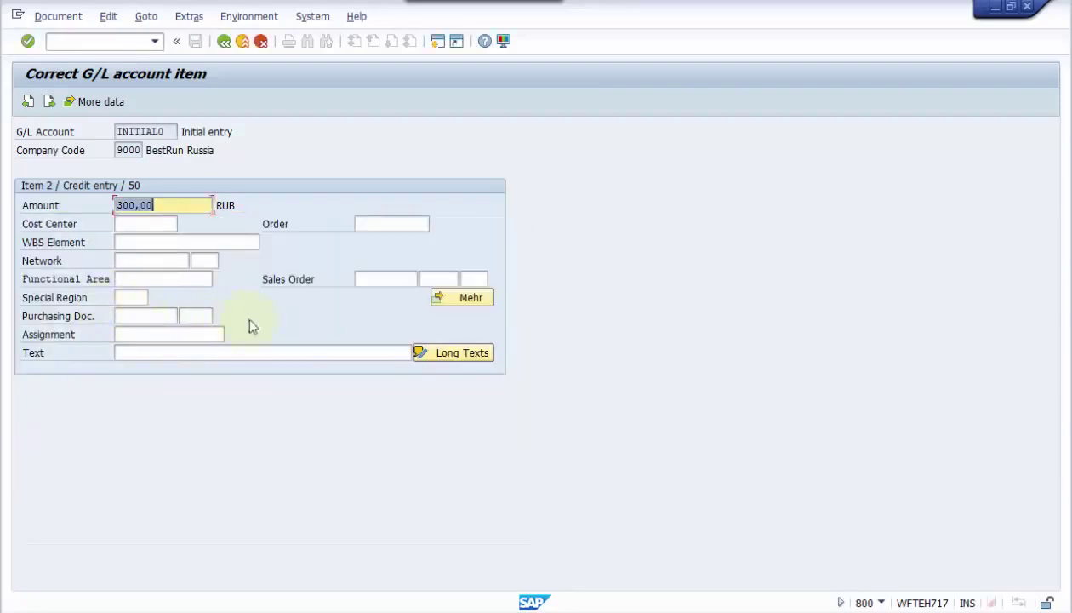
Step: Set the INITIAL0 item's segment to LEGAL, check the coding block and return to the document entry
click(460, 299)
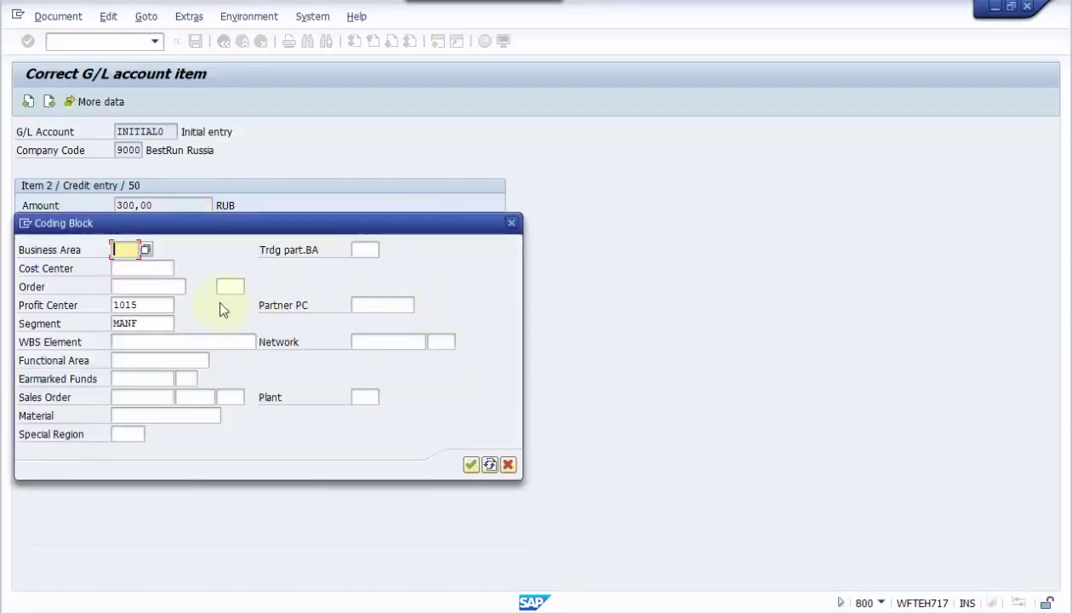
double_click(162, 303)
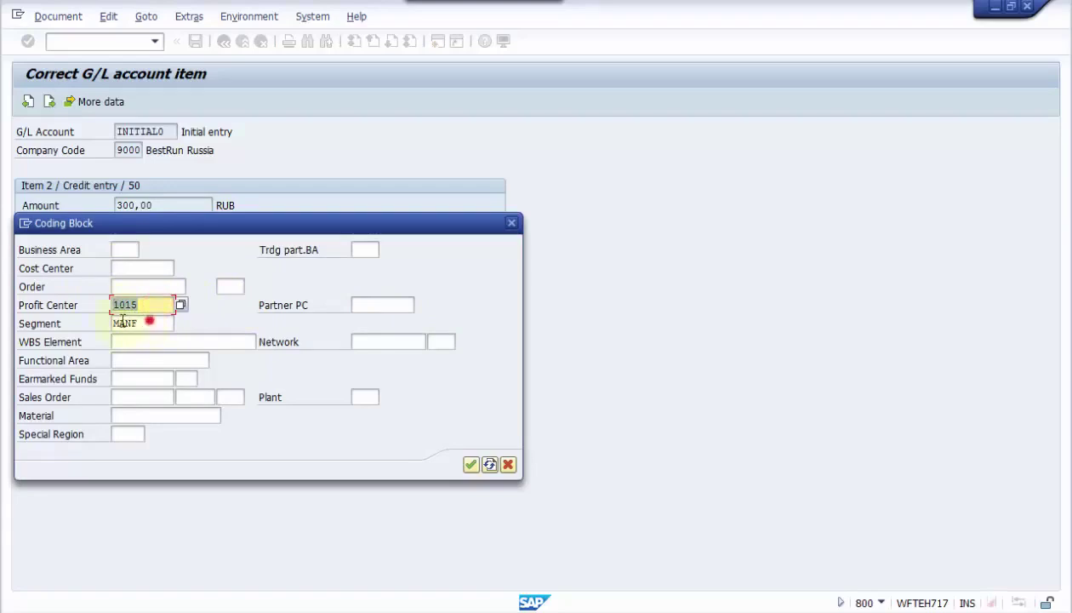
double_click(149, 323)
click(181, 325)
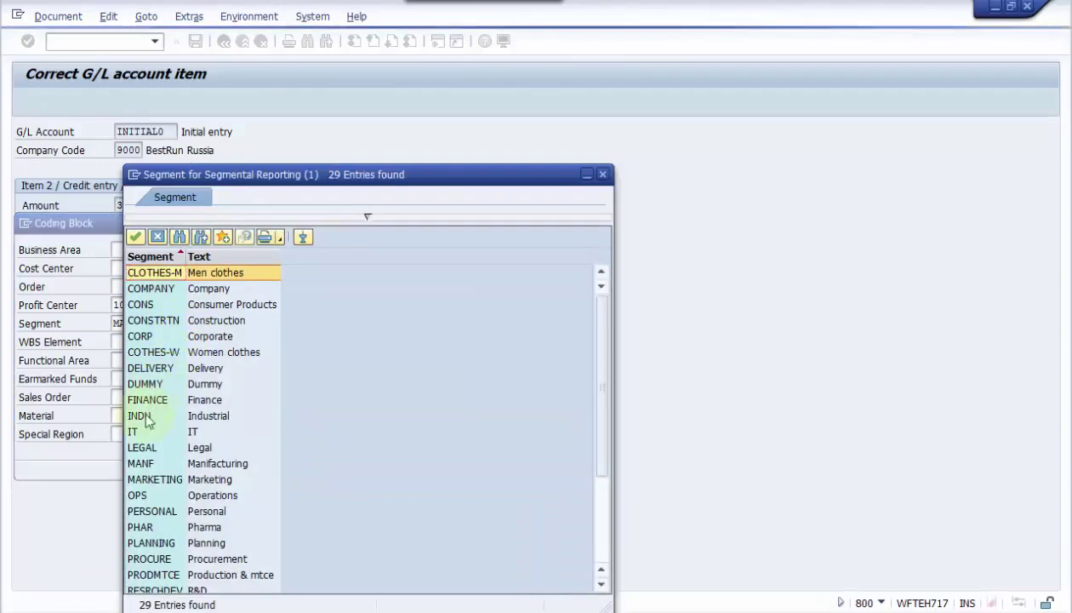
double_click(139, 447)
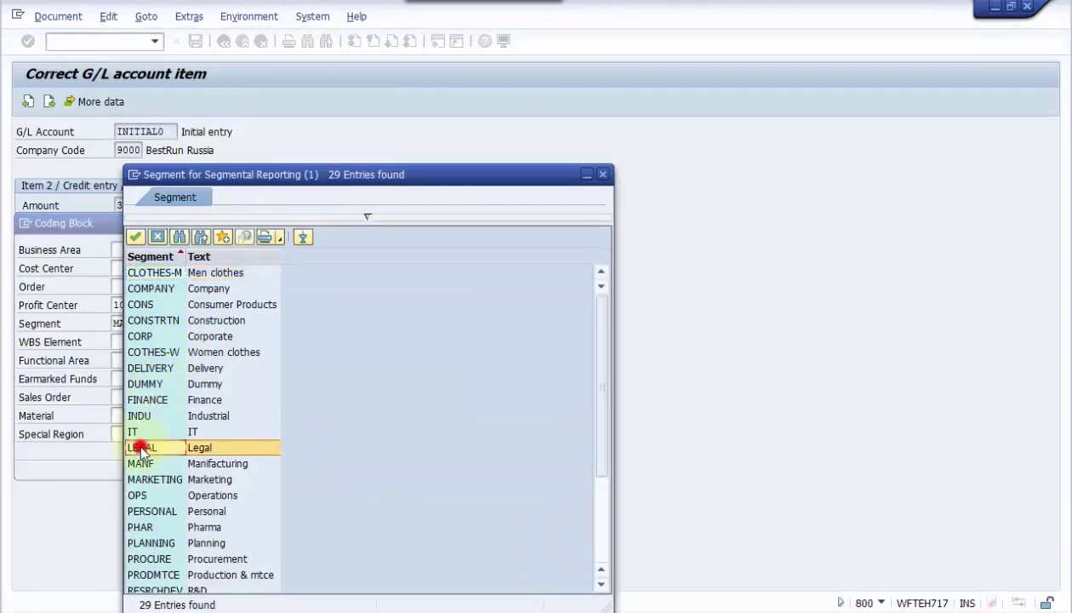
key(Return)
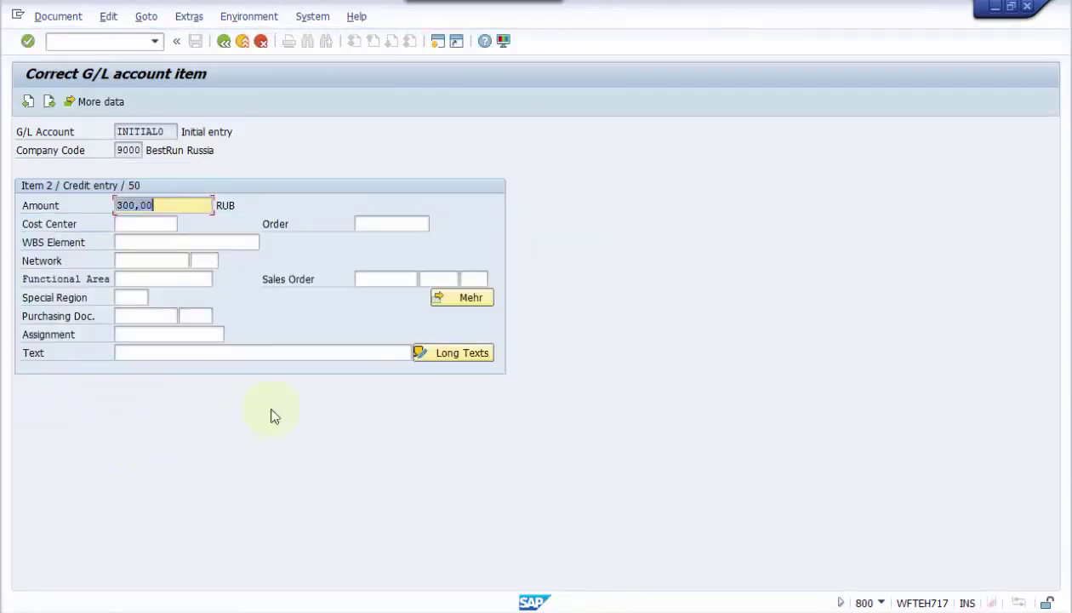
click(468, 298)
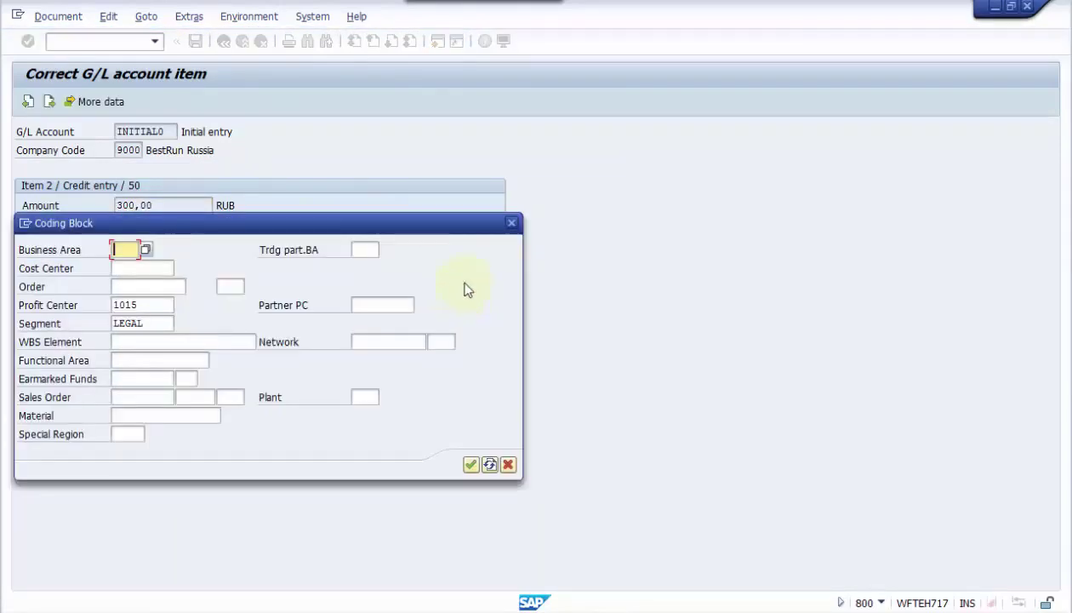
click(512, 222)
key(F3)
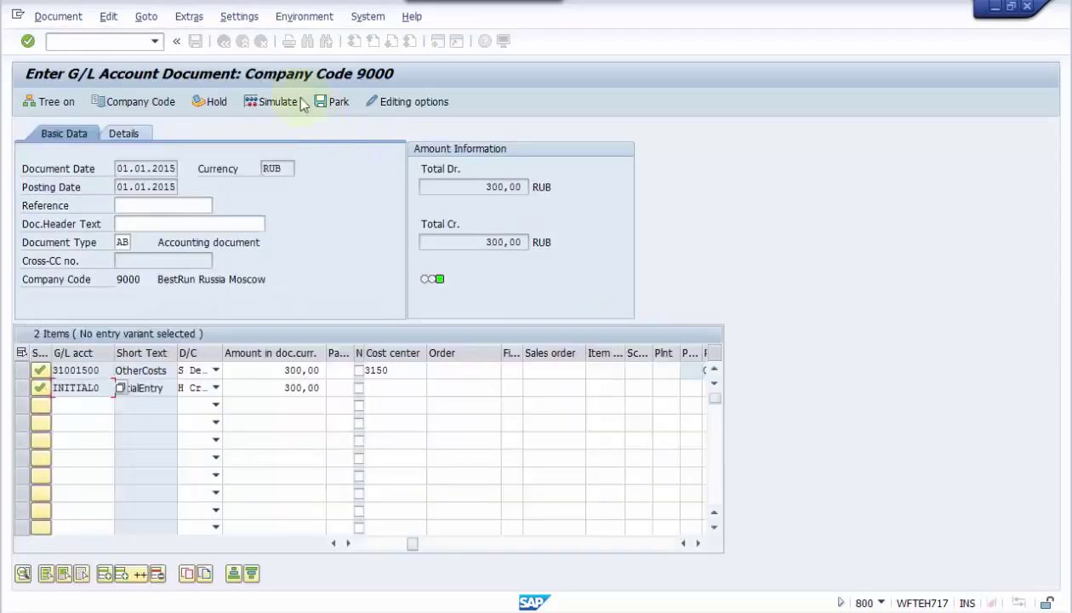
Step: Simulate the general ledger posting of the document
click(69, 18)
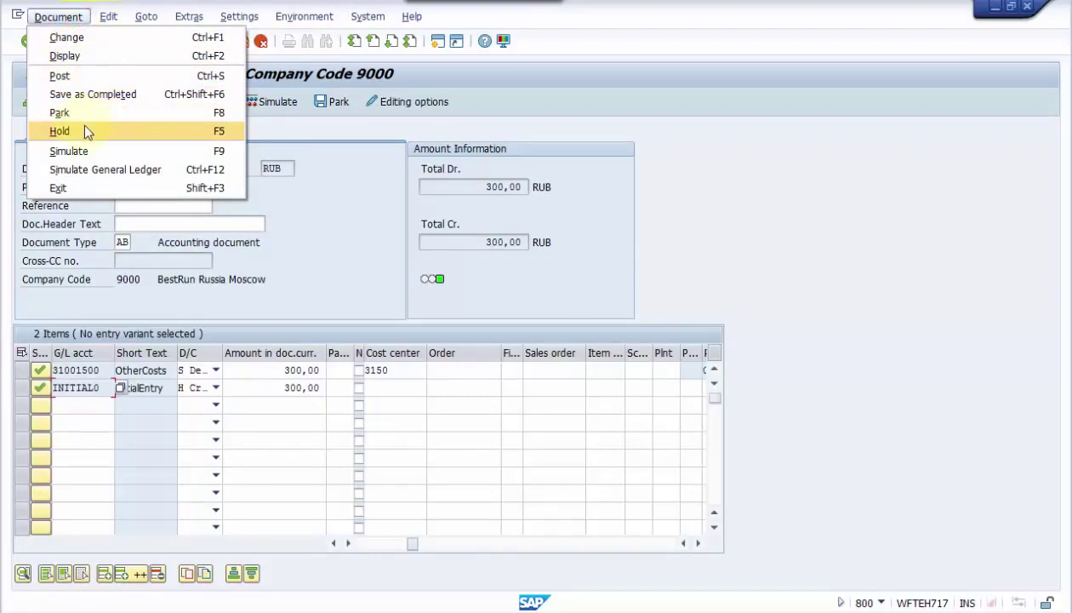
click(96, 170)
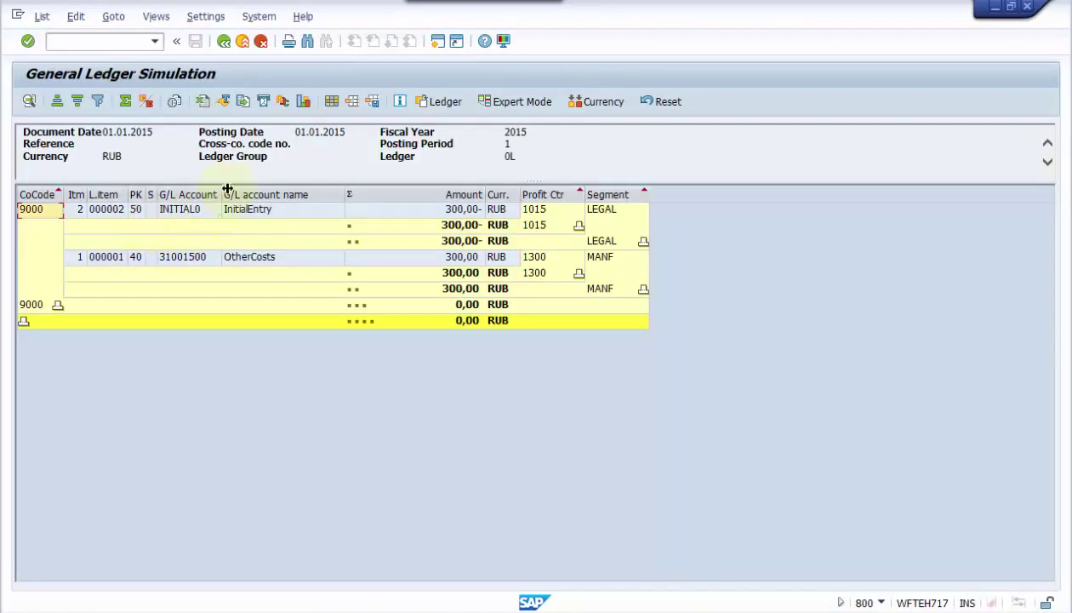
Step: Remove Company code, Segment and Profit Center from the sort order of the simulation list's layout and apply it
click(331, 102)
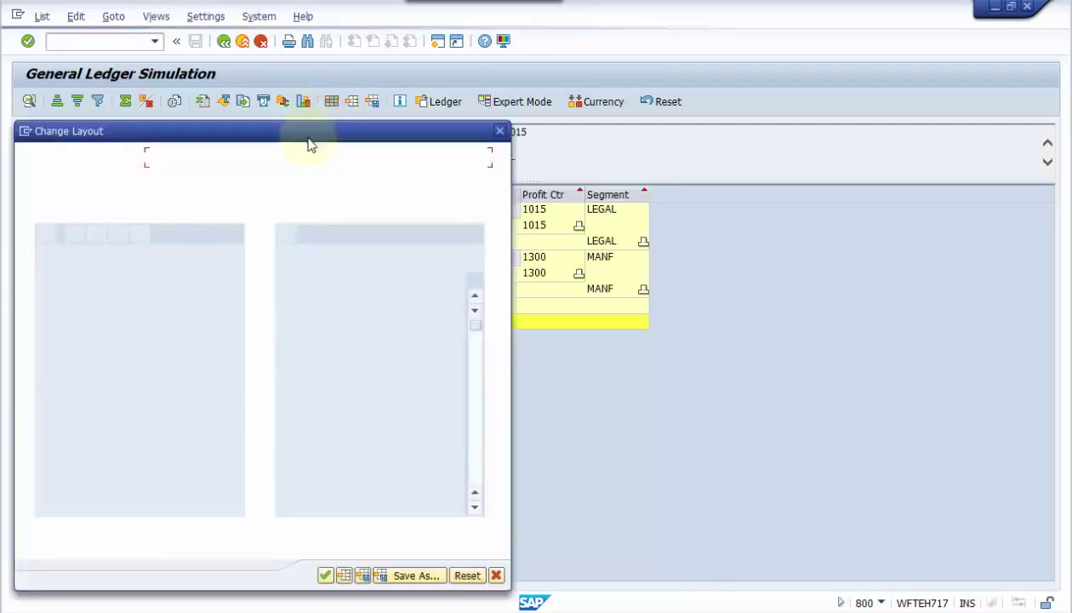
click(192, 196)
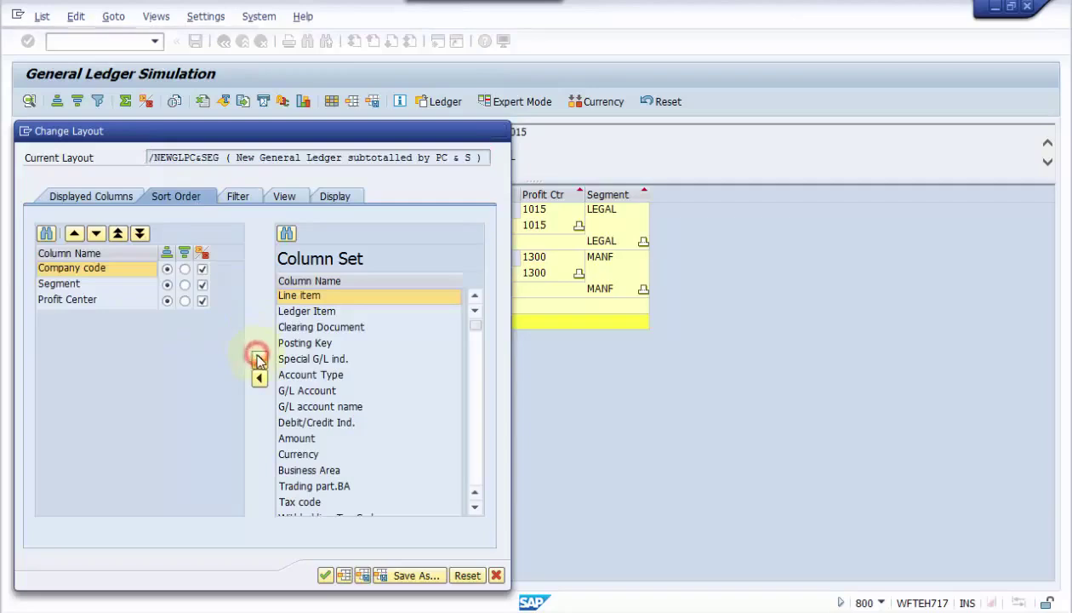
click(259, 359)
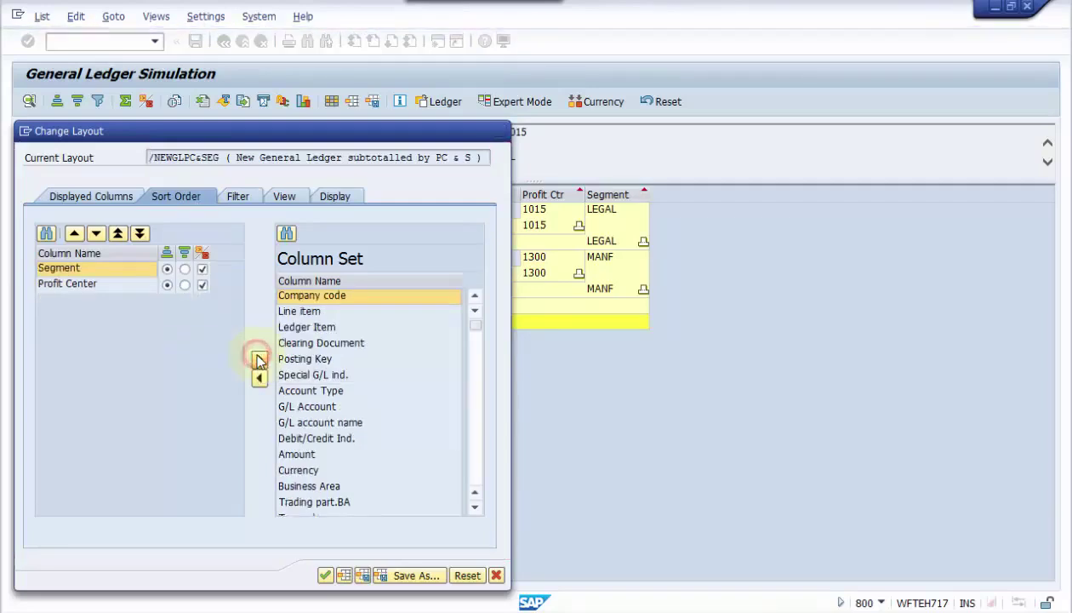
click(259, 359)
click(258, 359)
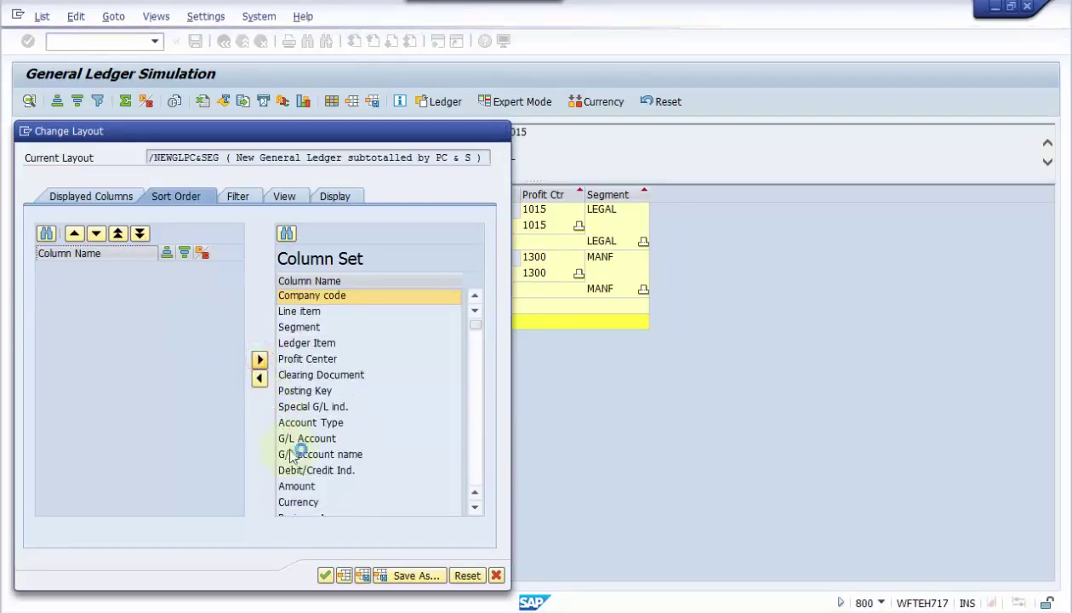
click(325, 576)
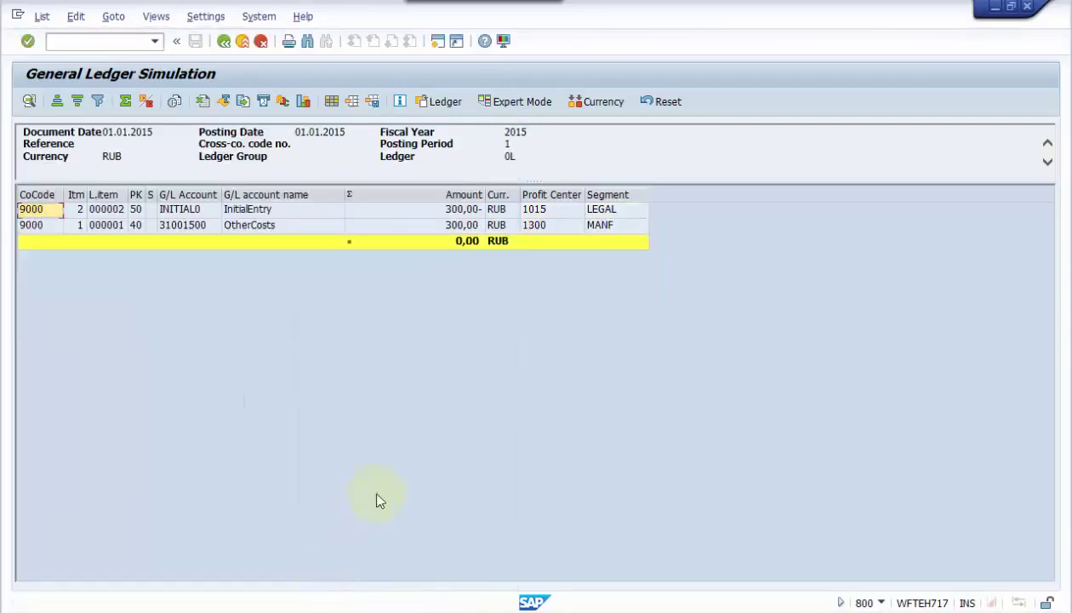
Step: Compare the profit centers and segments of the two simulated items and check the total amount
click(548, 210)
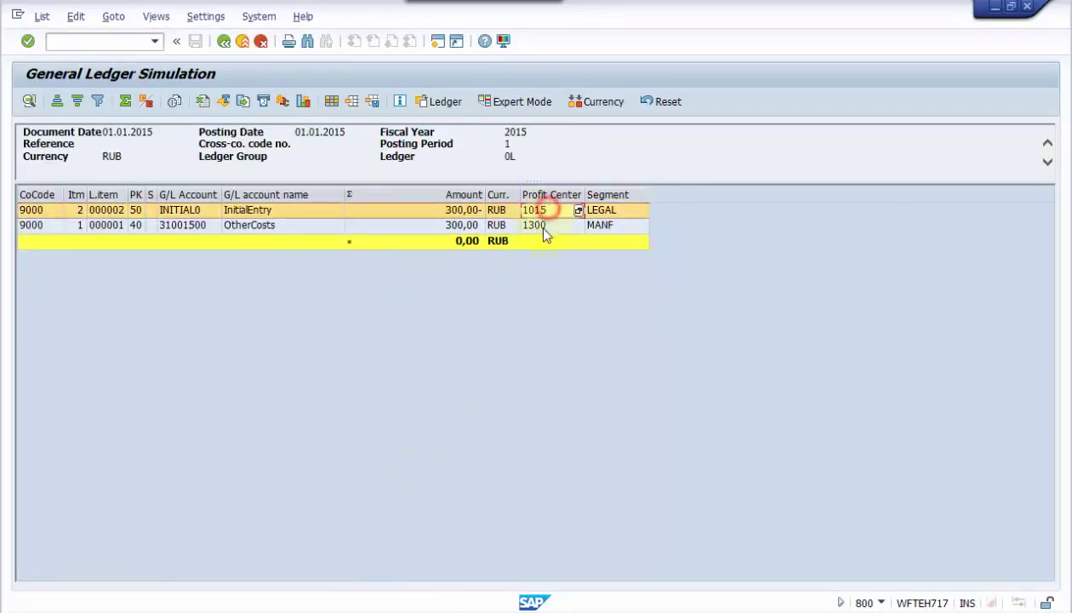
click(546, 224)
click(600, 210)
click(602, 226)
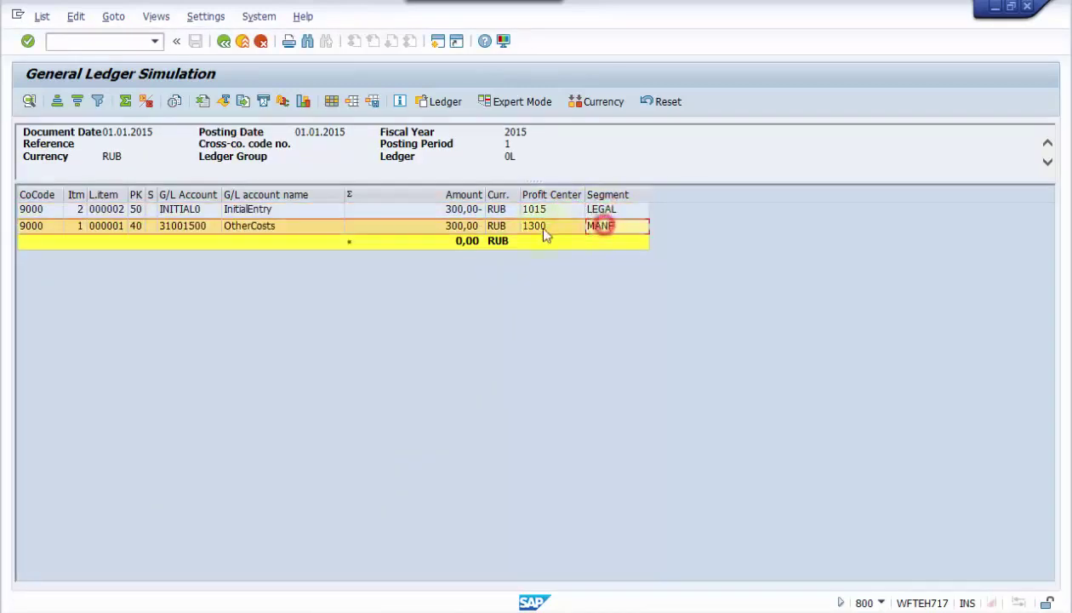
click(455, 241)
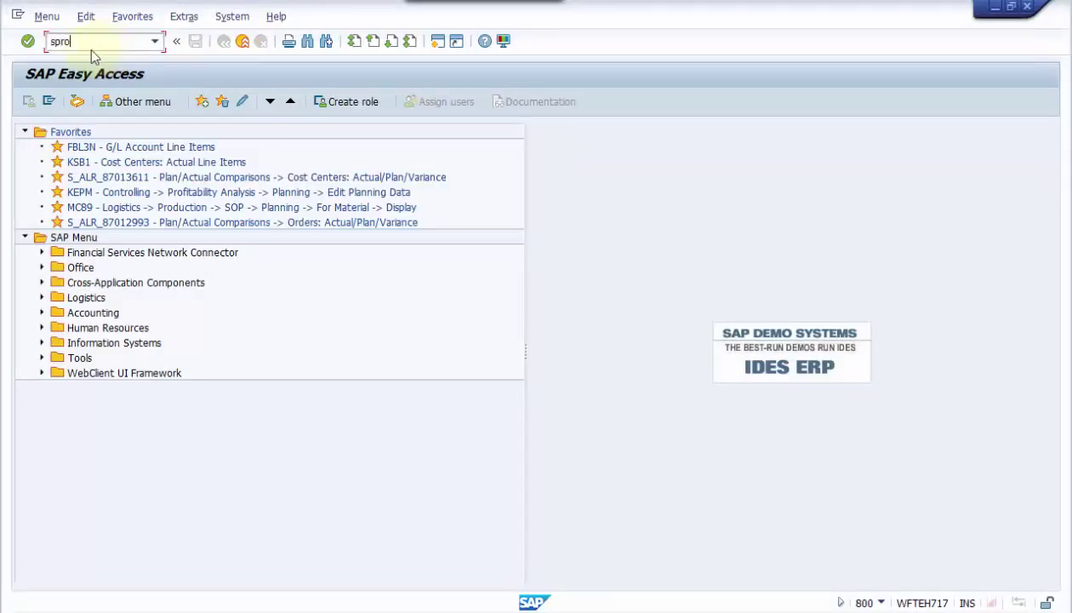
Step: Run transaction SPRO, display the SAP Reference IMG and expand Financial Accounting (New), General Ledger Accounting (New), Business Transactions and Document Splitting
click(29, 41)
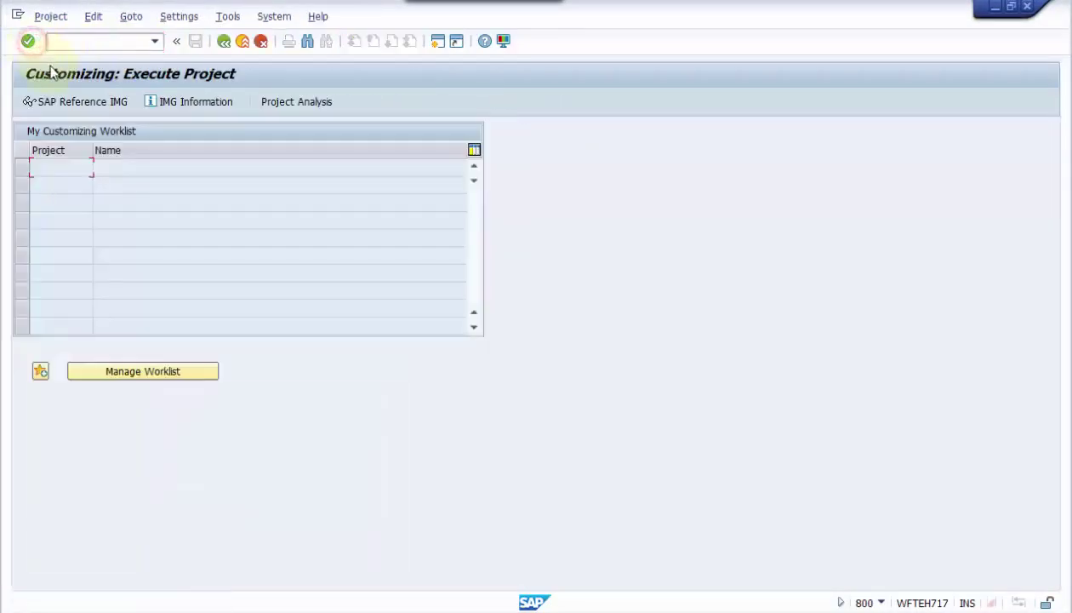
click(75, 101)
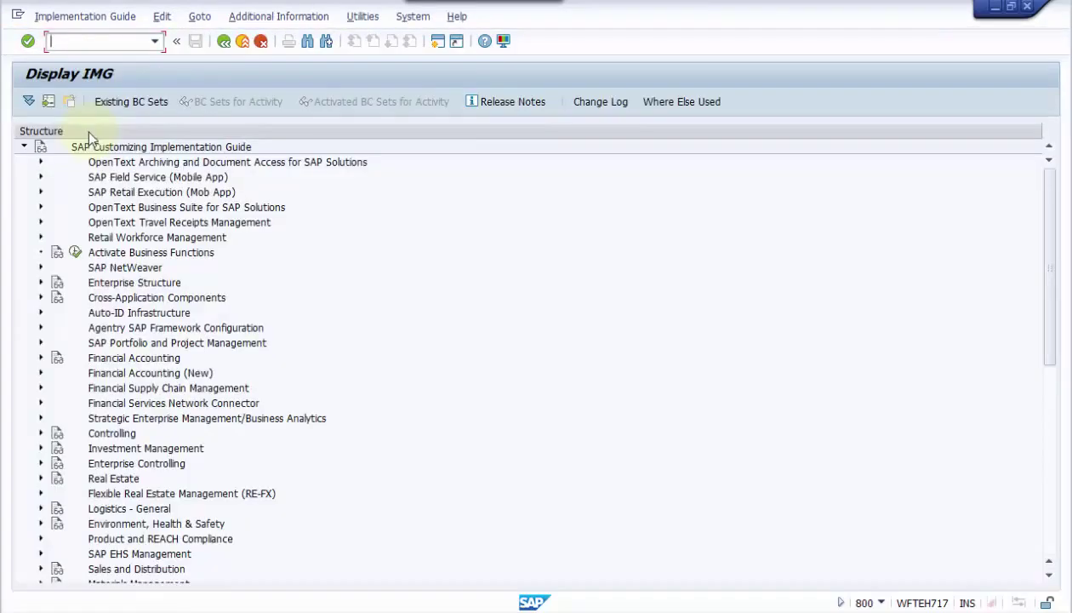
click(41, 373)
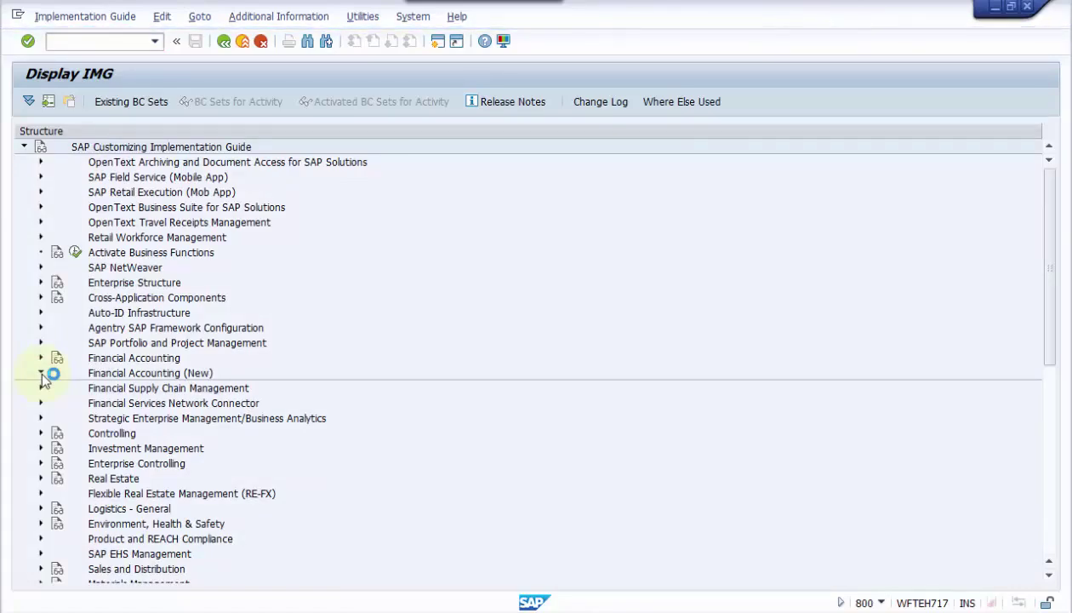
click(57, 403)
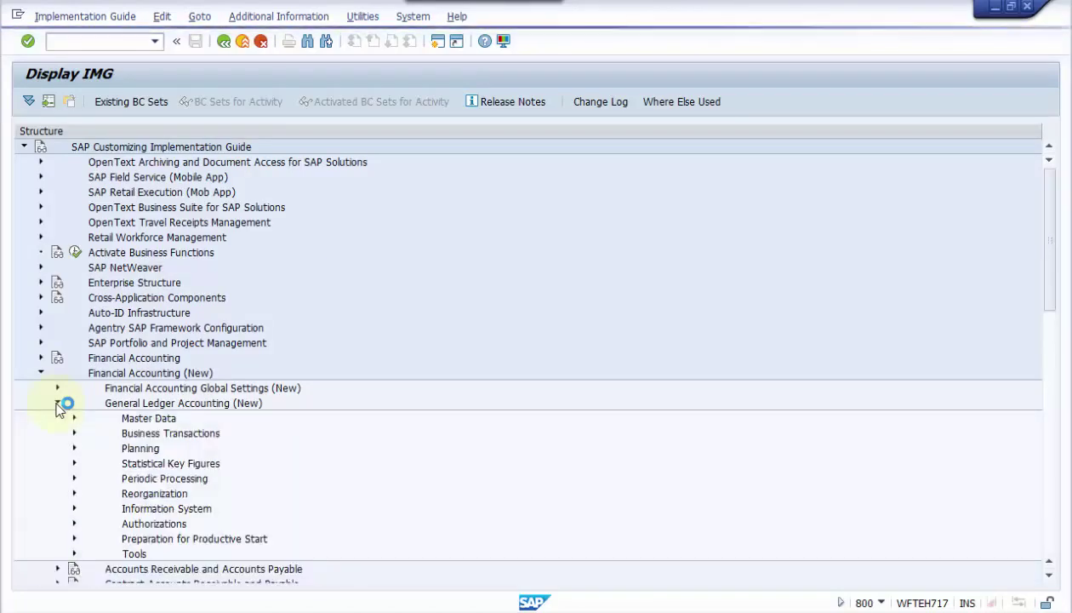
click(75, 434)
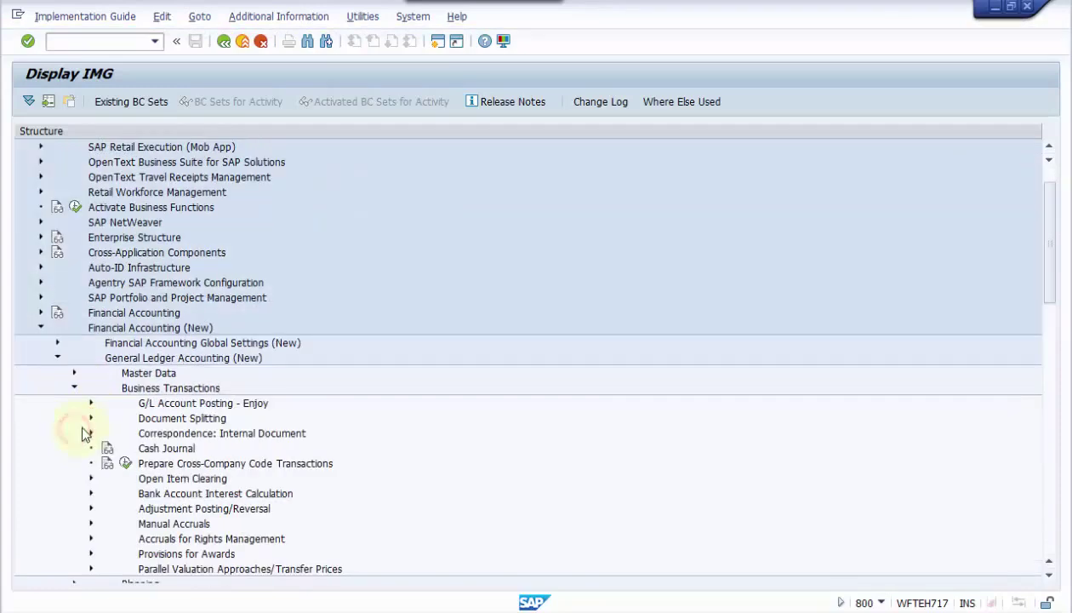
click(92, 420)
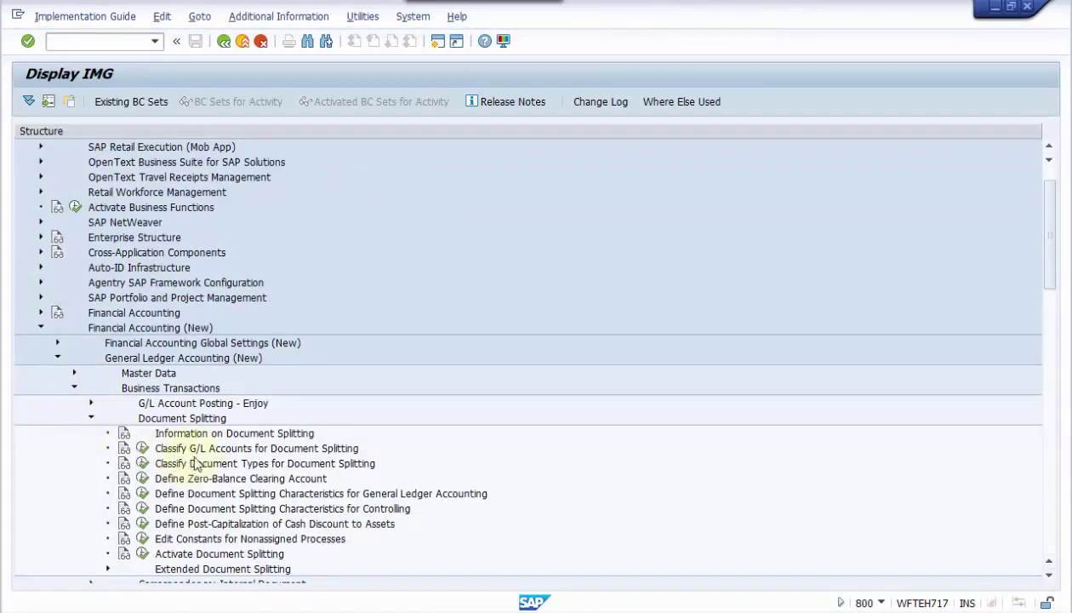
Step: Open the Define Zero-Balance Clearing Account activity and check the debit and credit posting keys of account key 000
click(216, 451)
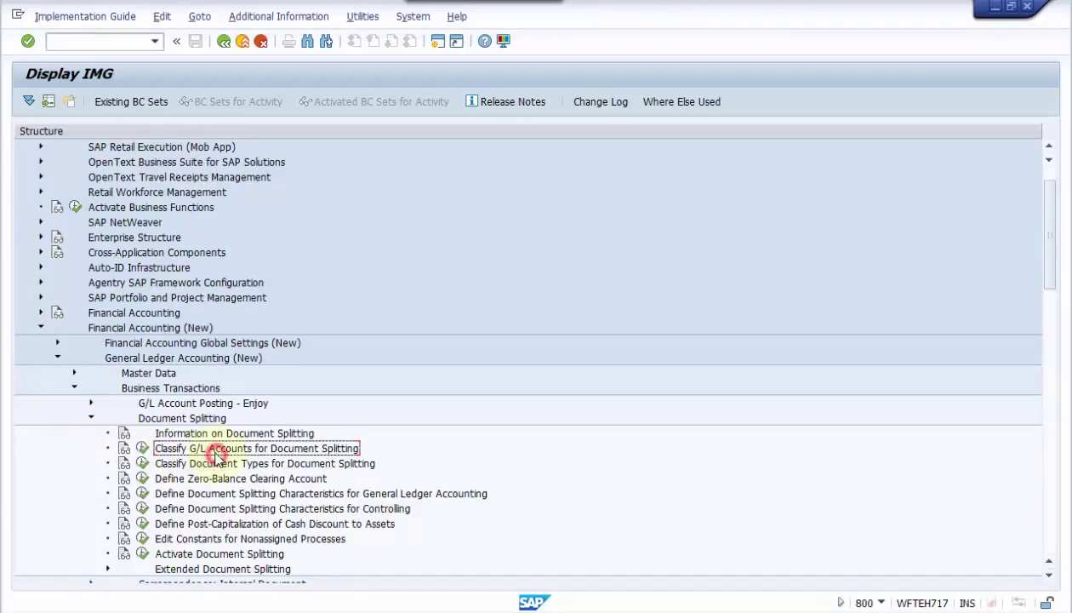
click(177, 479)
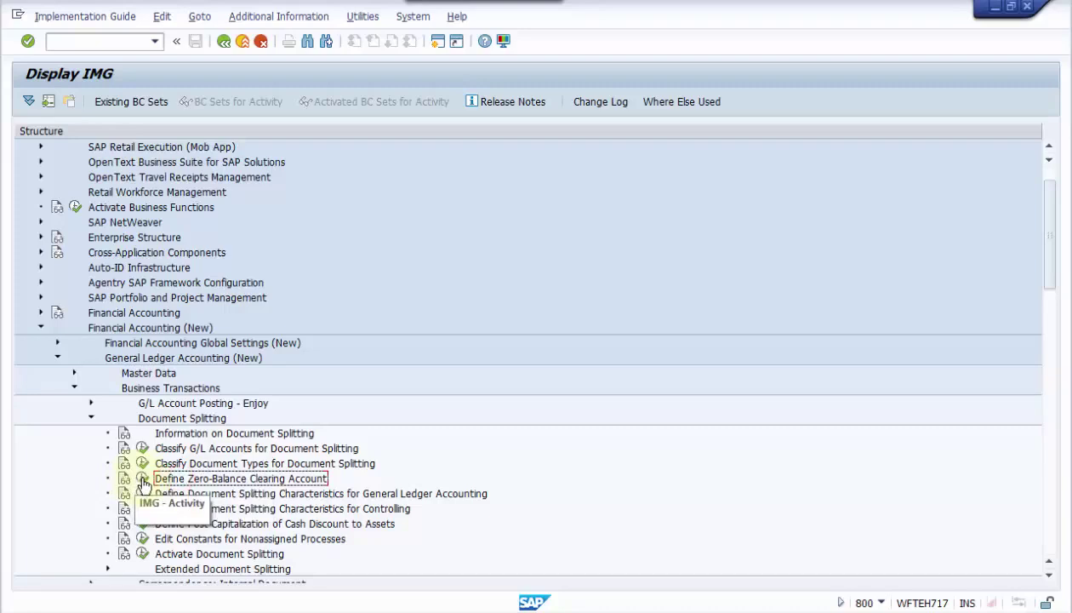
click(142, 480)
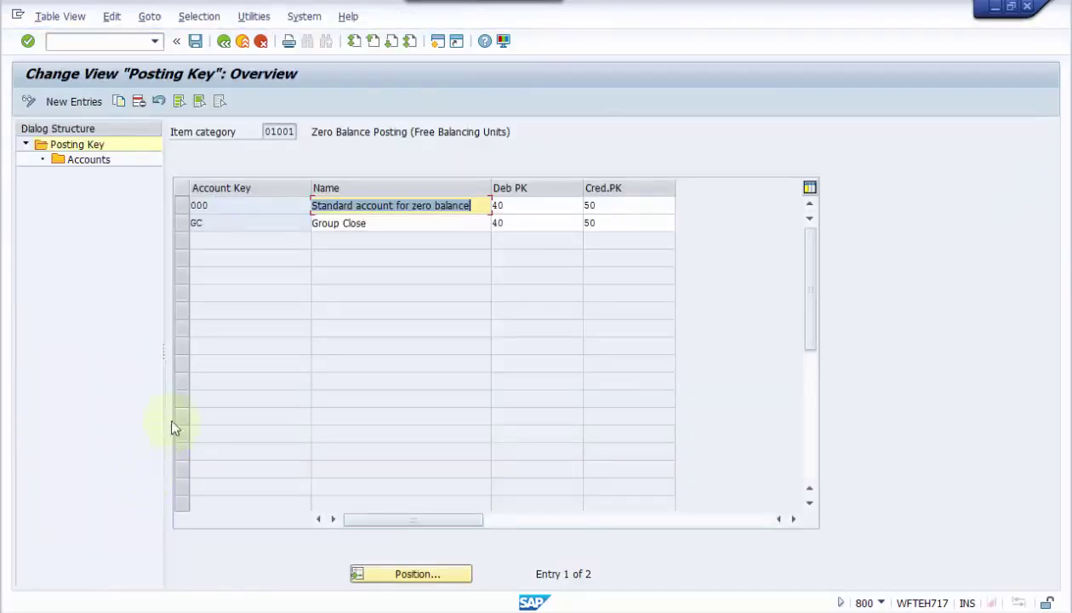
click(182, 206)
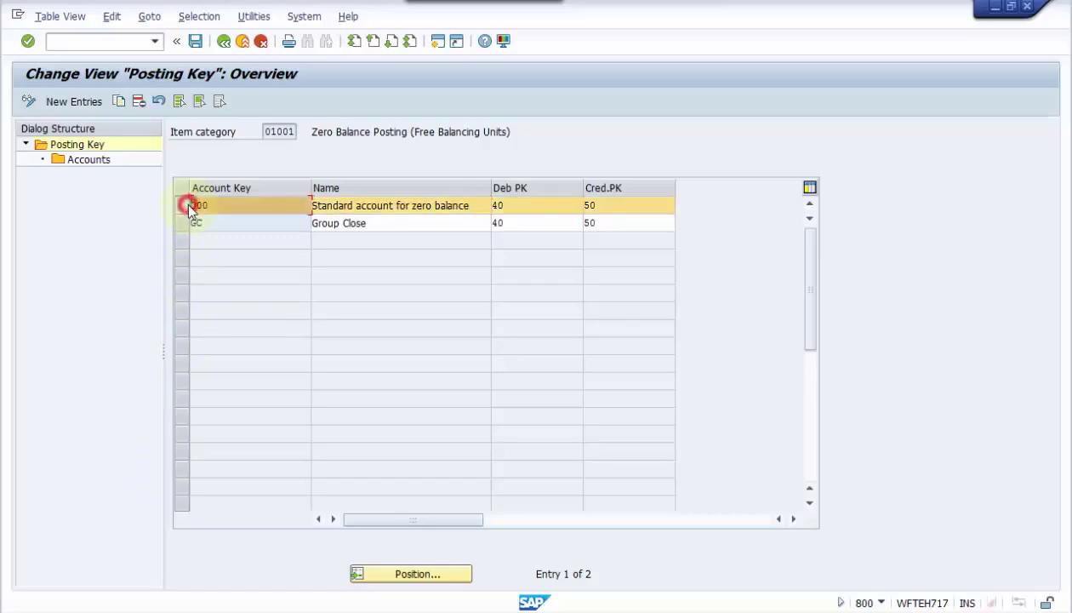
double_click(517, 206)
click(607, 205)
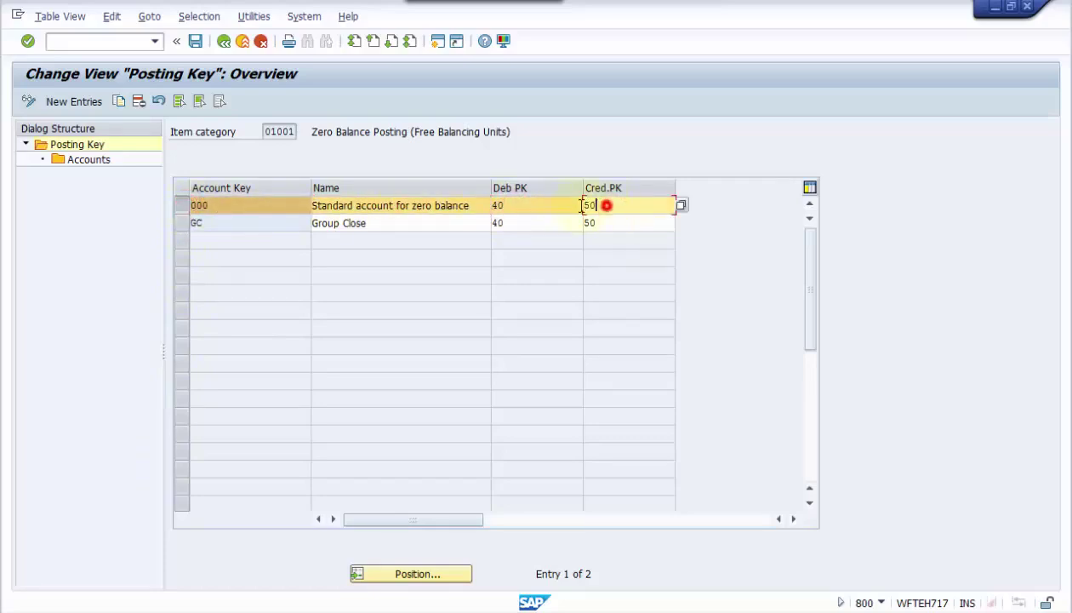
double_click(606, 205)
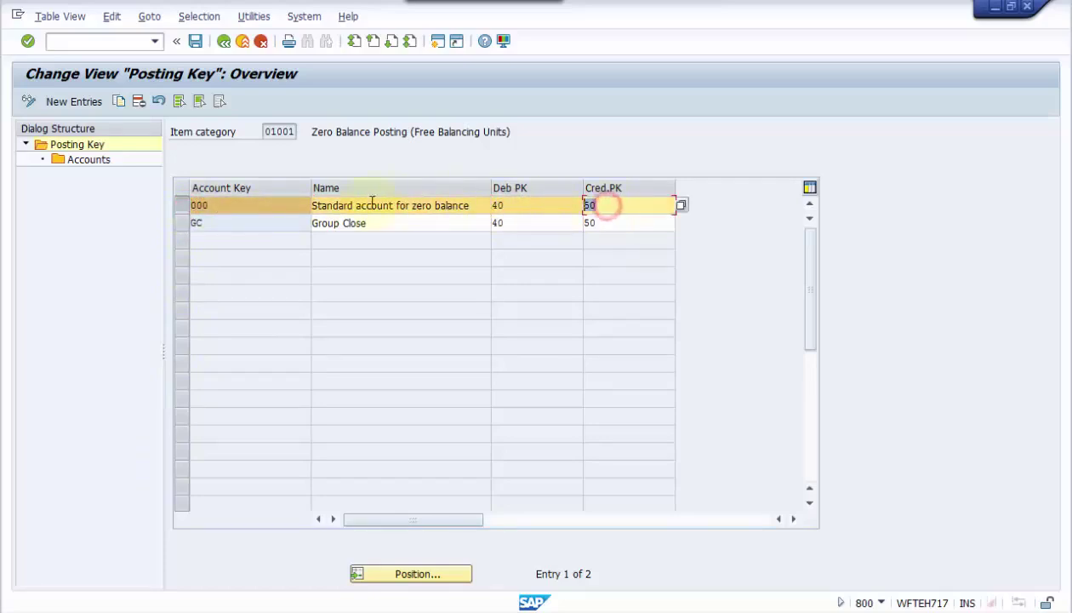
Step: Check the G/L account assigned to account key 000 for chart of accounts CARU, then return to the implementation guide
double_click(85, 159)
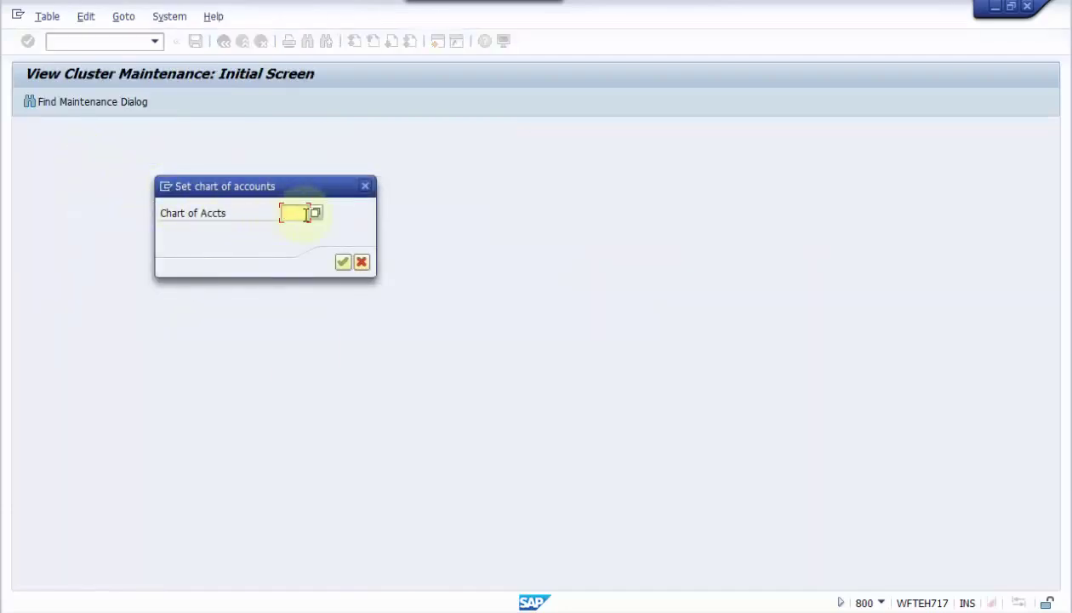
click(307, 213)
click(303, 239)
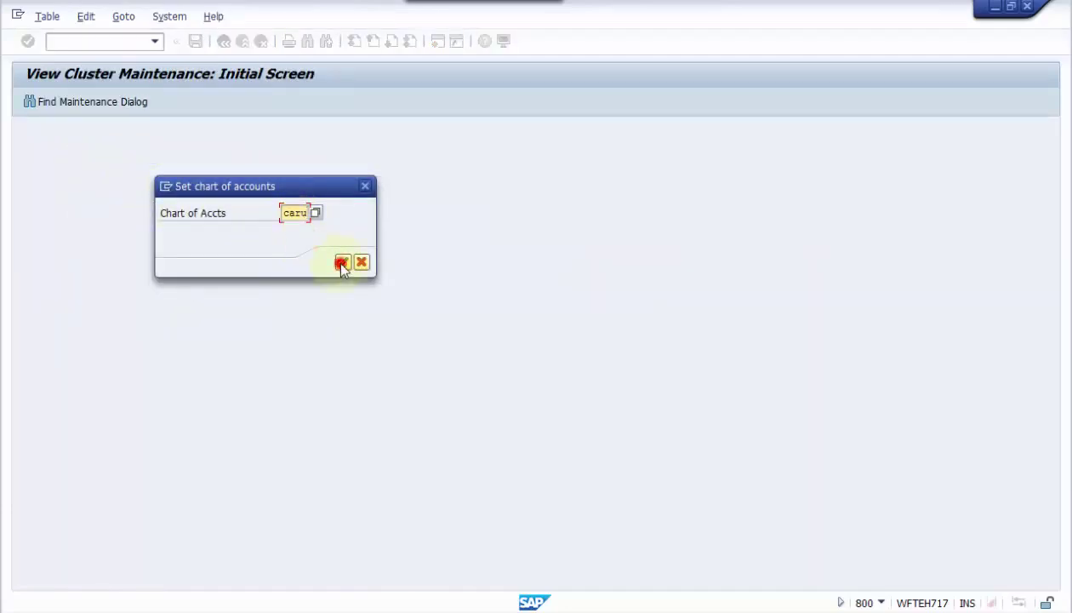
click(341, 262)
drag(254, 243, 176, 242)
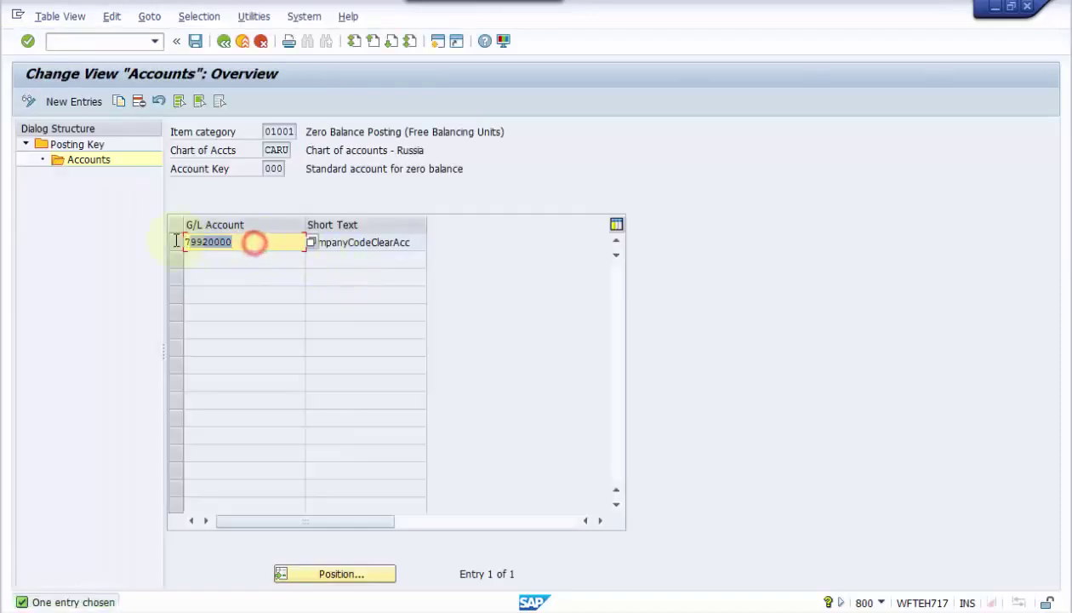
drag(417, 243, 300, 242)
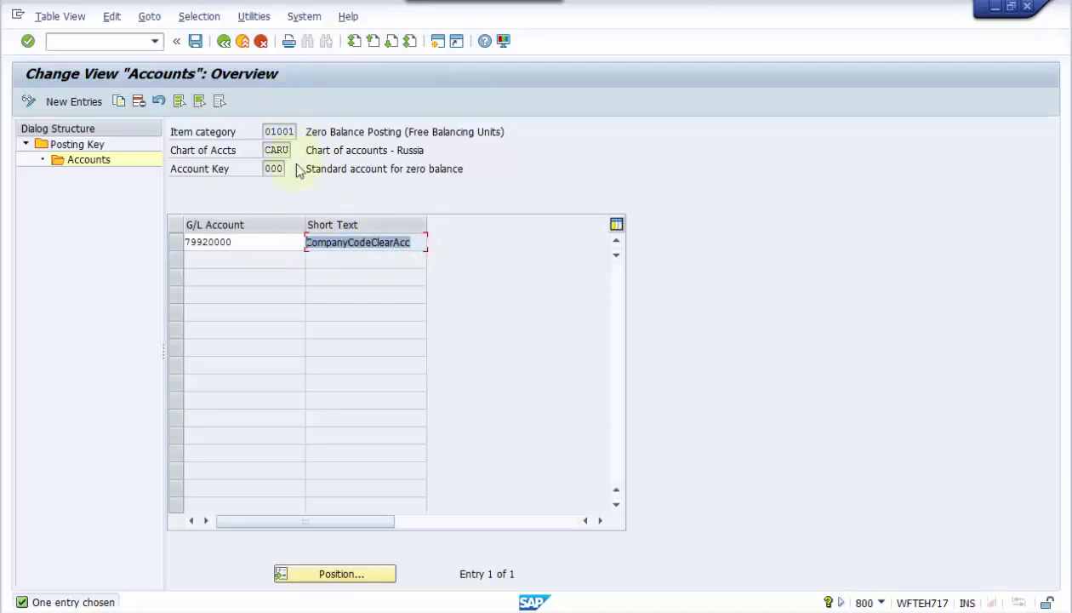
drag(306, 132, 415, 131)
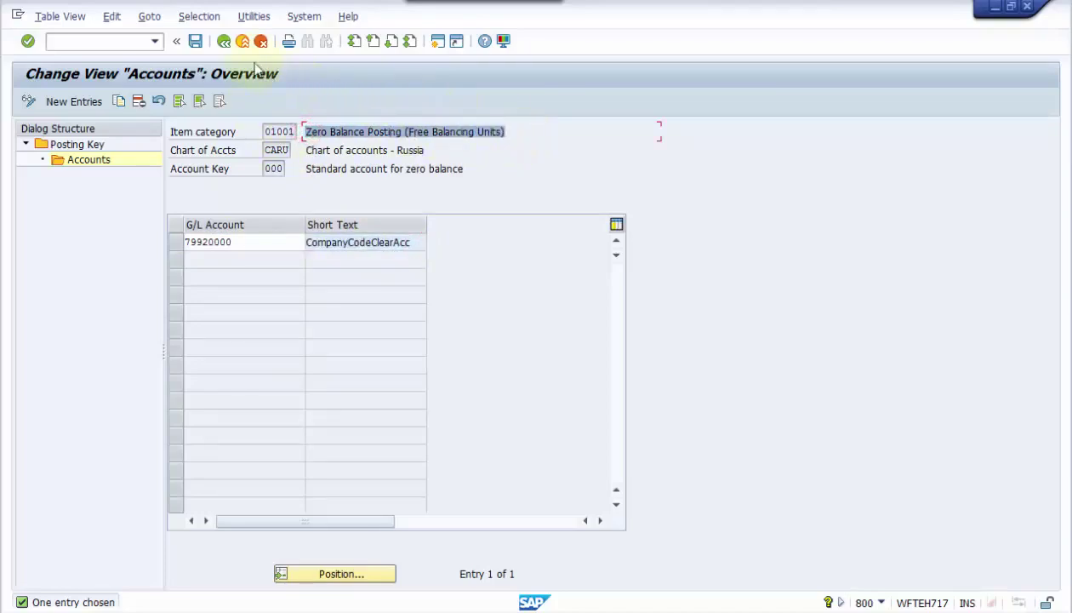
click(224, 44)
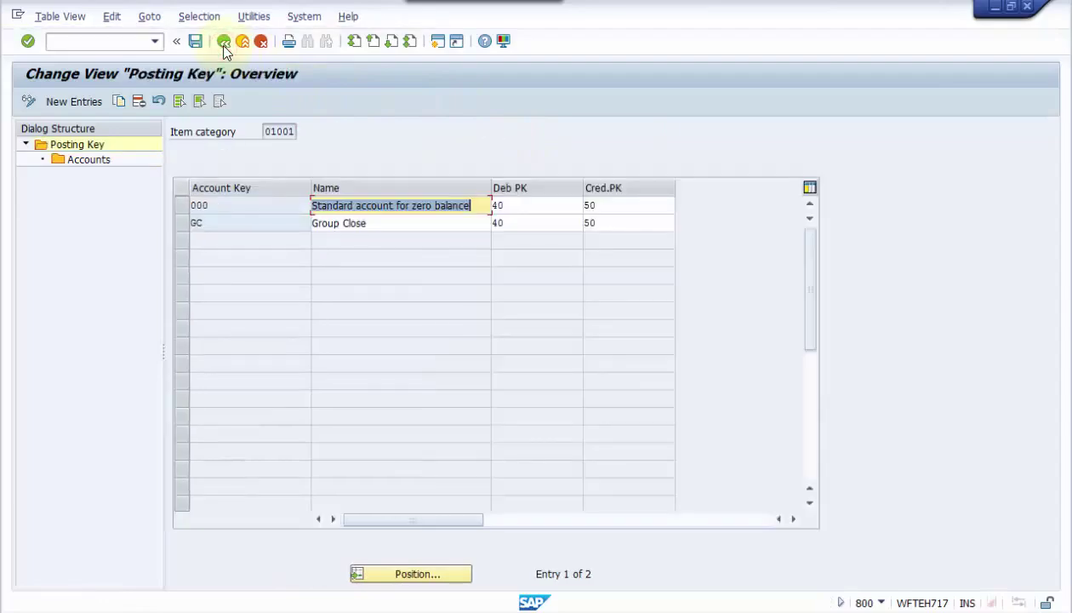
click(224, 44)
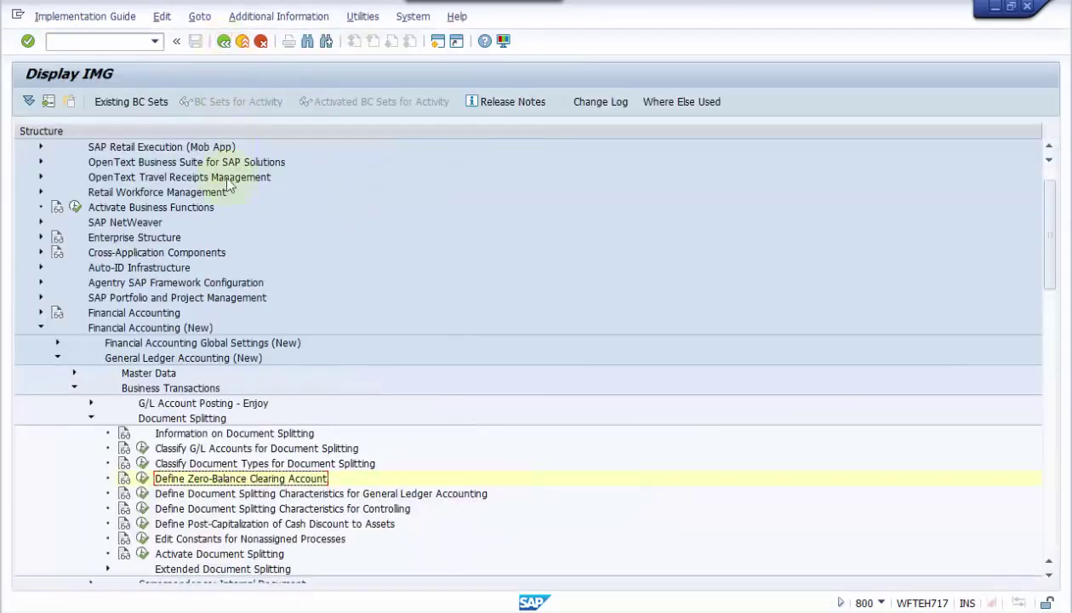
Step: Activate zero balance for the Segment field in the document splitting characteristics for General Ledger Accounting and save, accepting the check messages
click(143, 493)
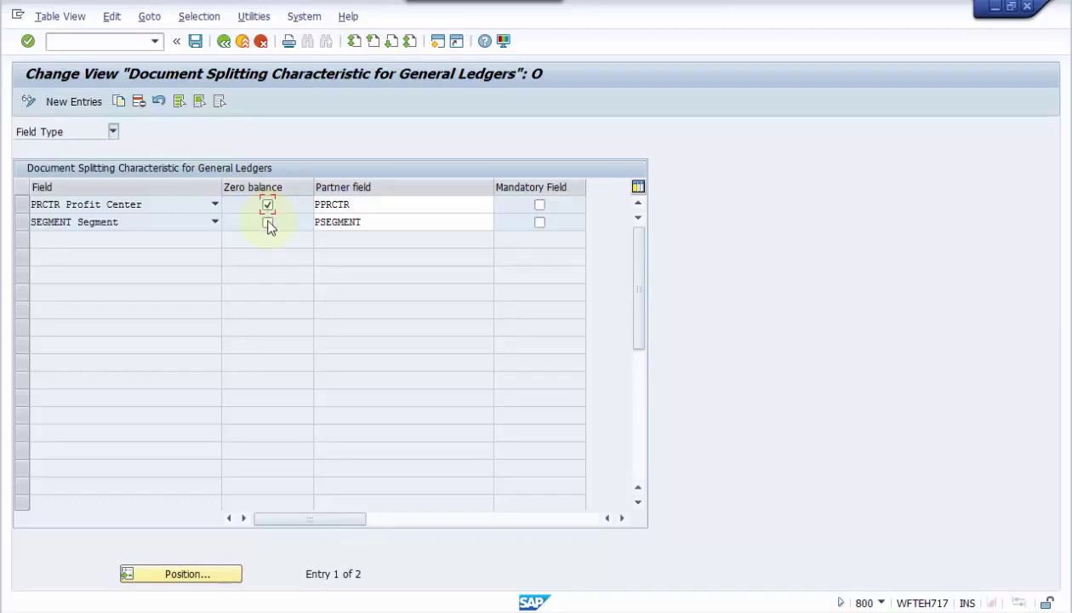
click(268, 223)
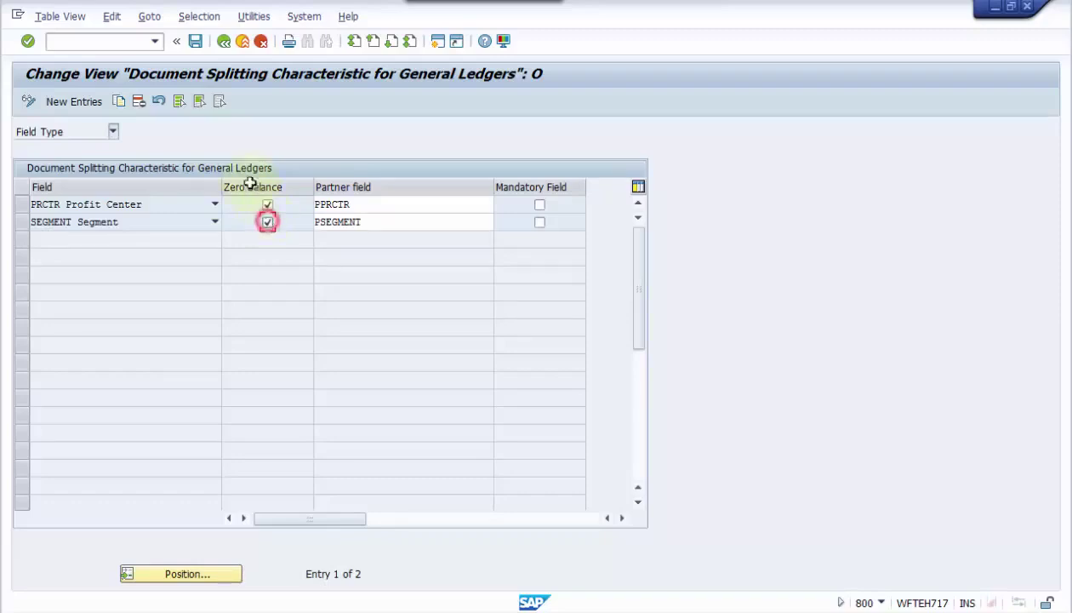
click(195, 42)
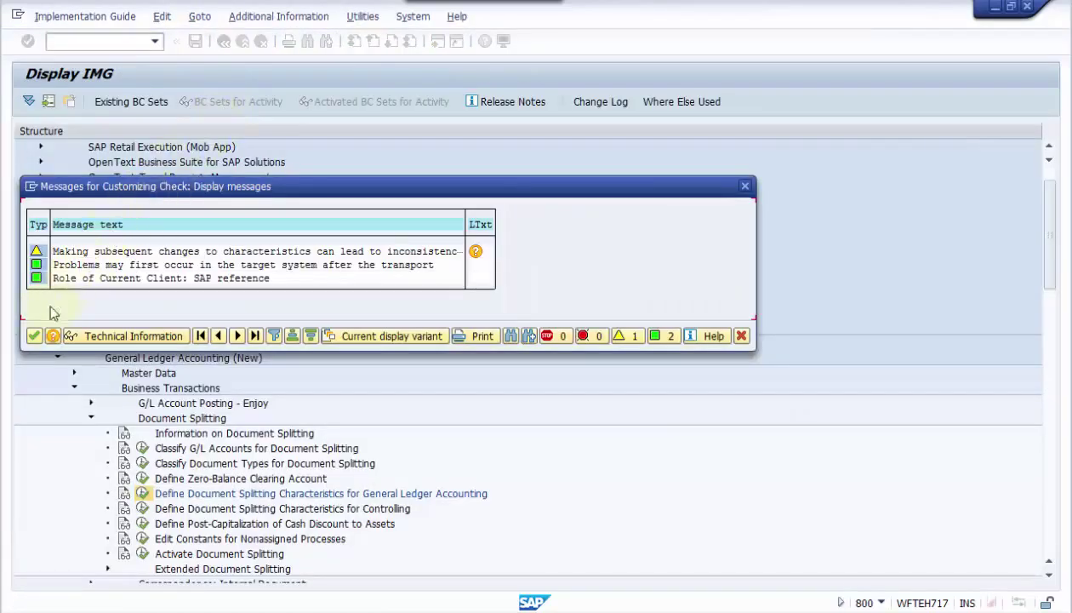
click(36, 335)
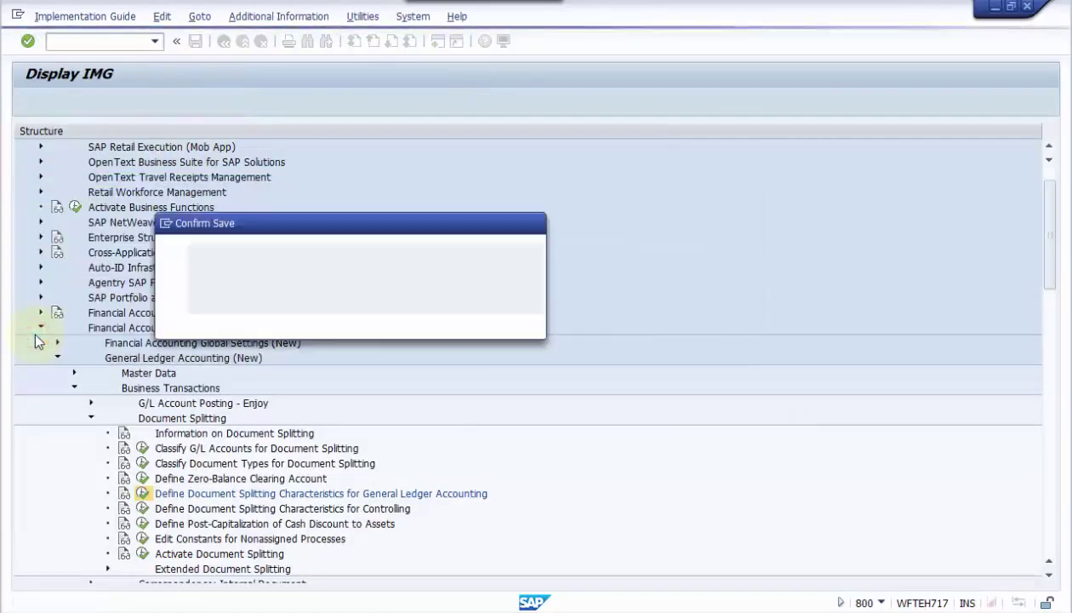
click(237, 324)
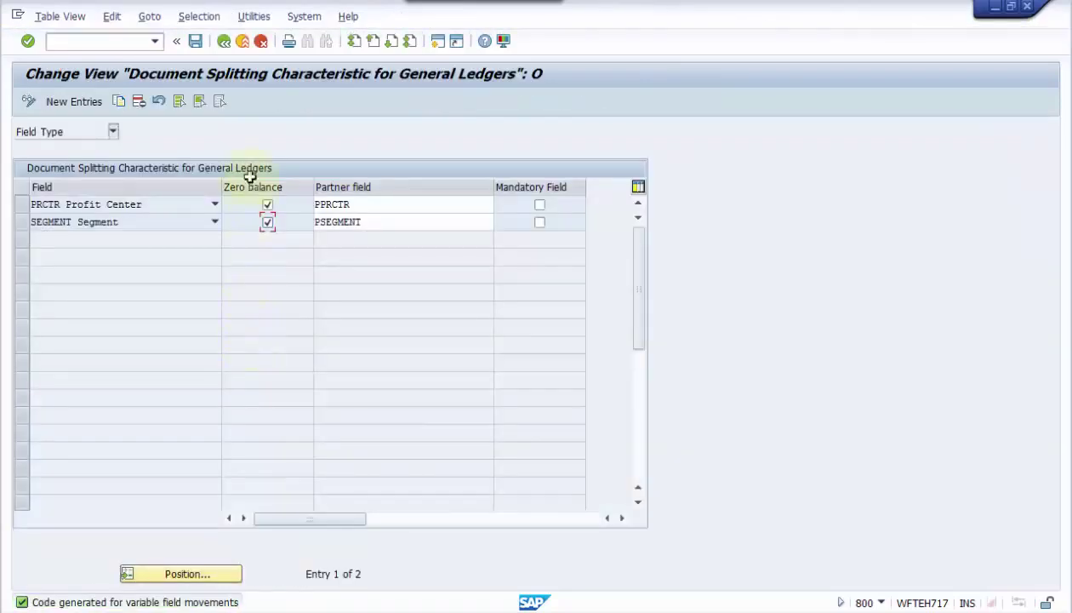
Step: Open the Activate Document Splitting activity, check the deactivation setting of company code 9000, then return to the implementation guide
click(223, 42)
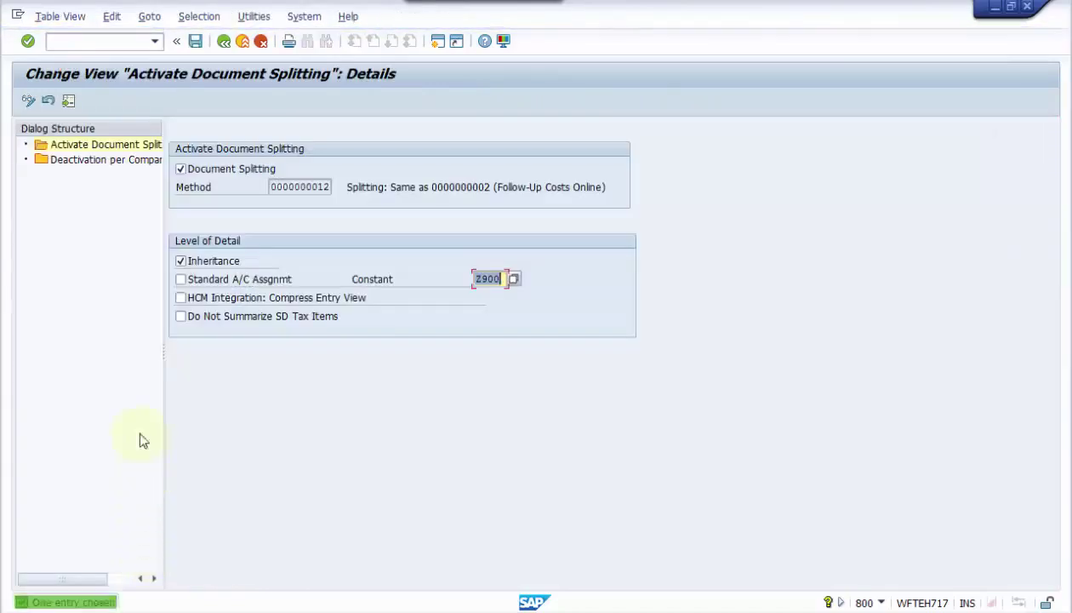
click(111, 163)
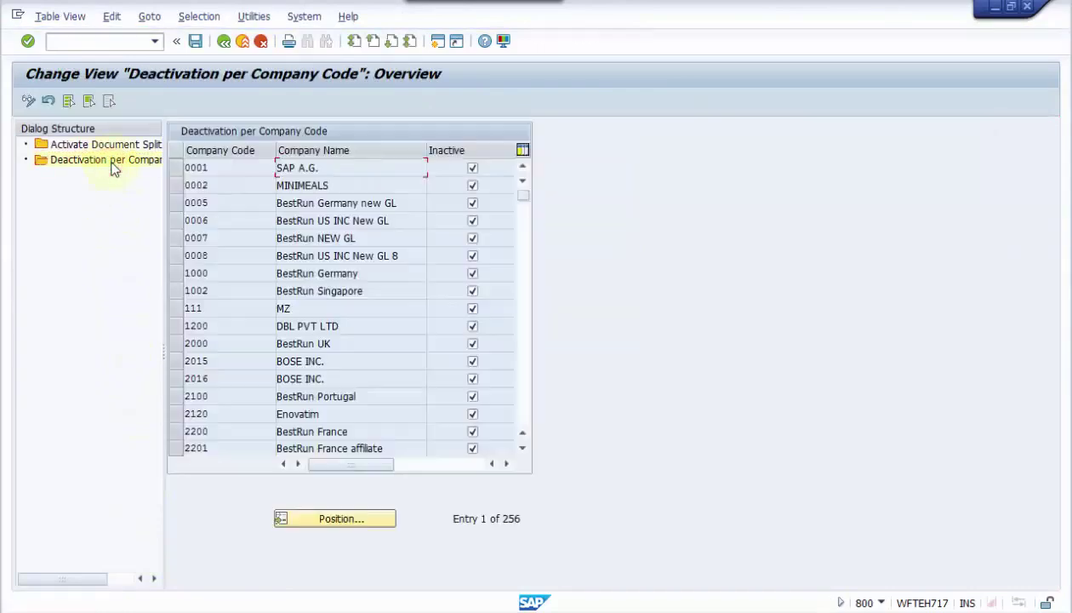
click(341, 520)
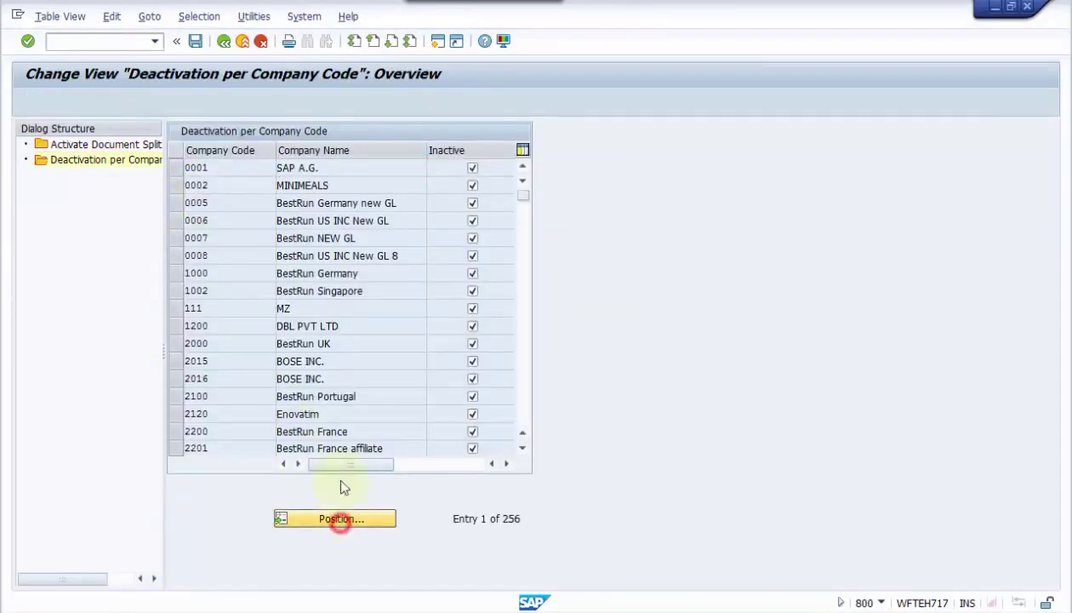
click(171, 231)
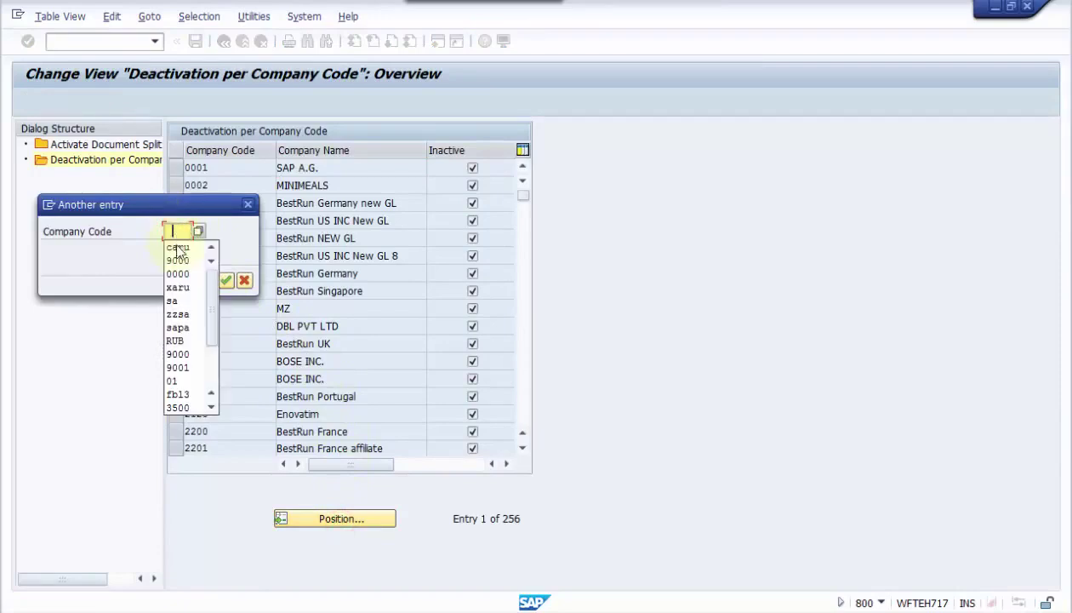
click(174, 258)
click(226, 281)
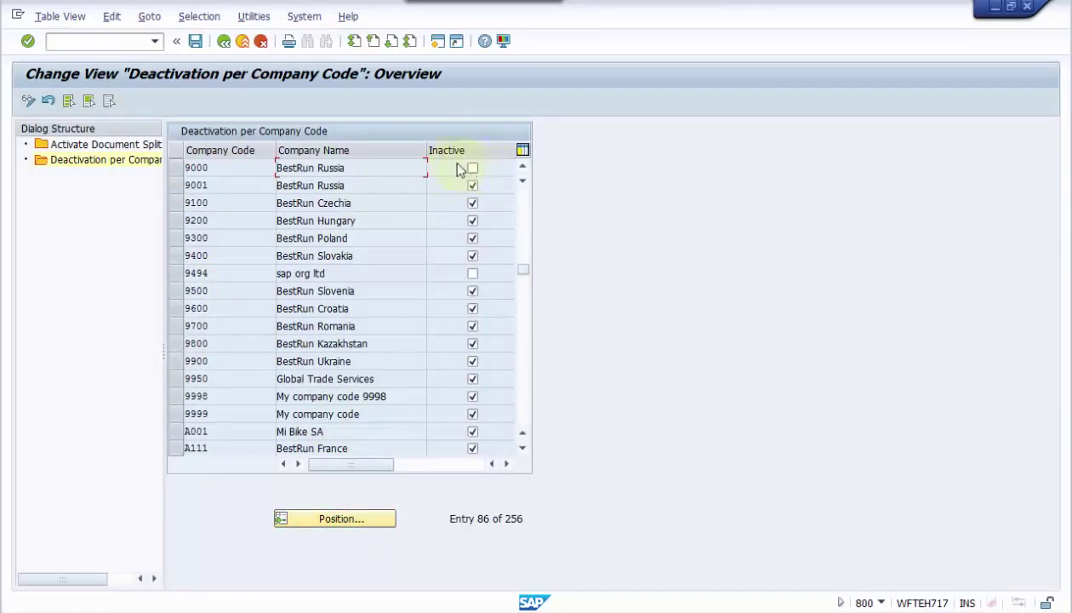
click(243, 42)
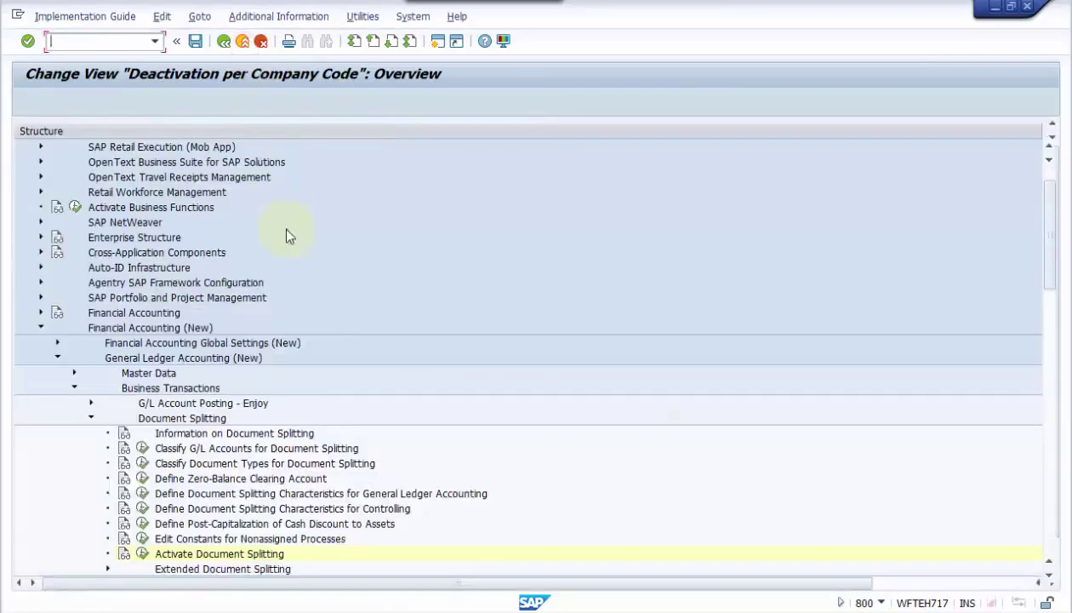
Step: Start transaction FB50 in a new session and set the document date and posting date to 01012015
mouse_move(383, 609)
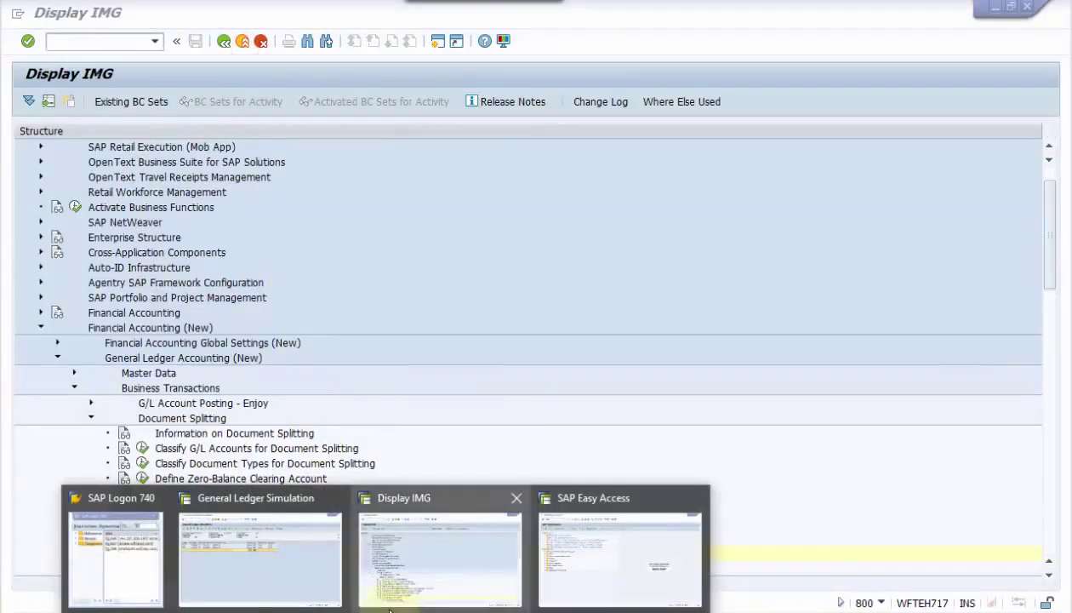
click(389, 263)
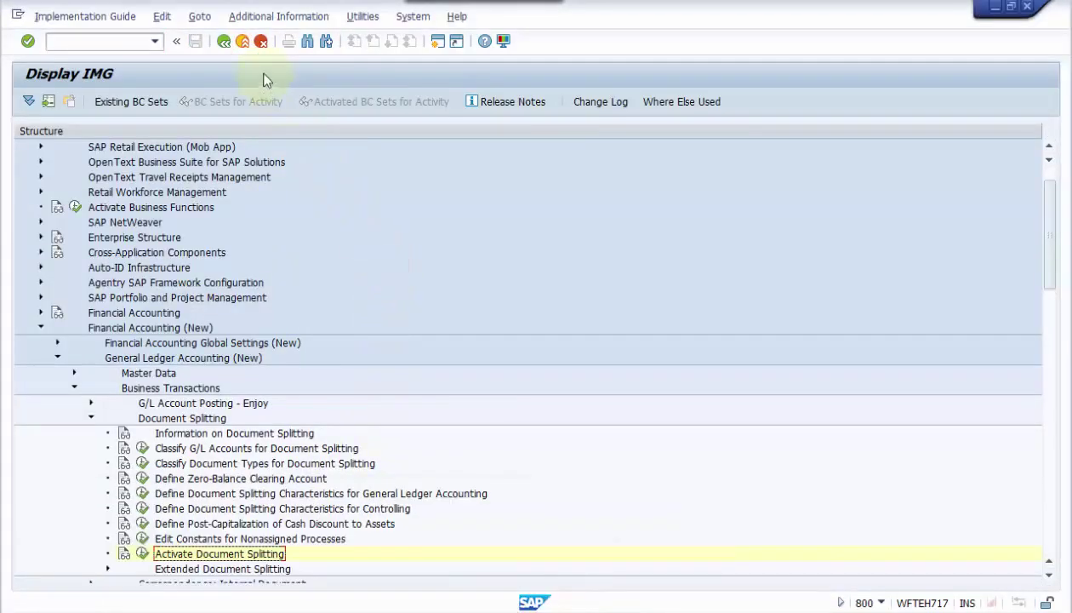
click(436, 41)
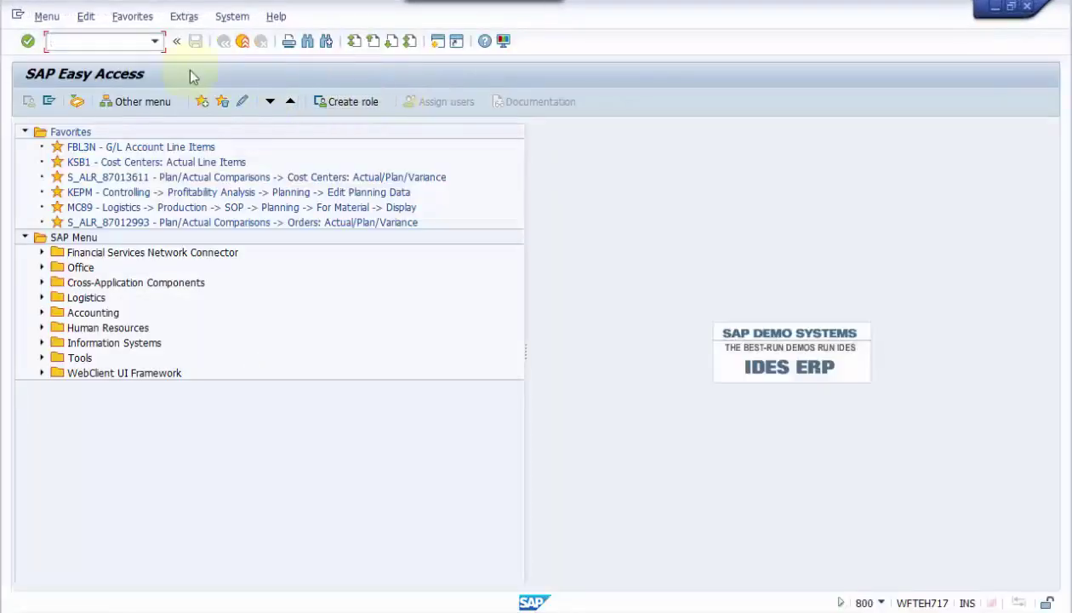
text(fb50)
key(Return)
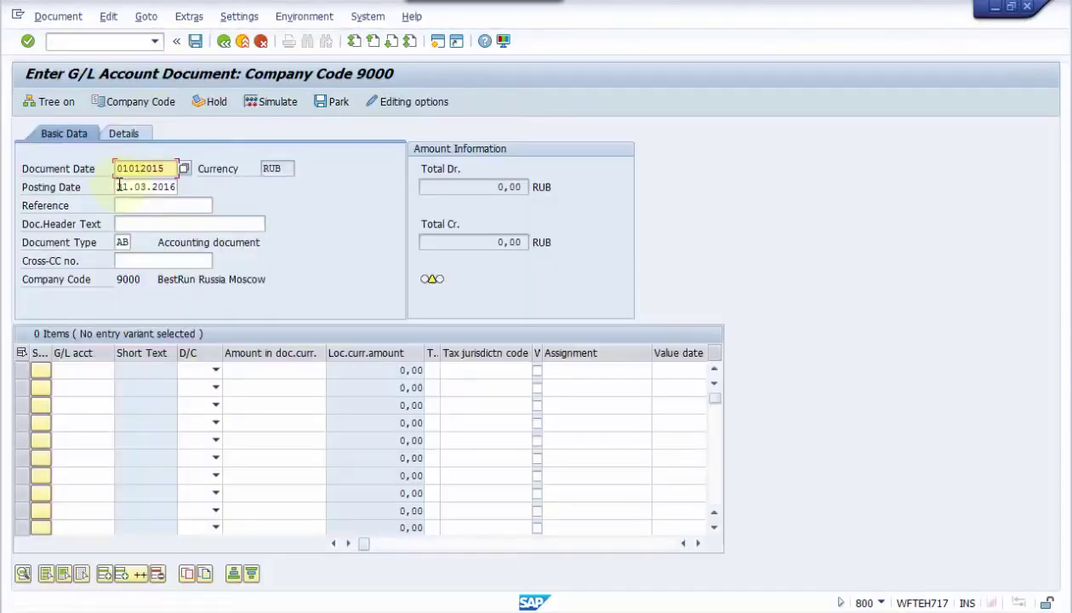
drag(174, 187, 115, 186)
key(Delete)
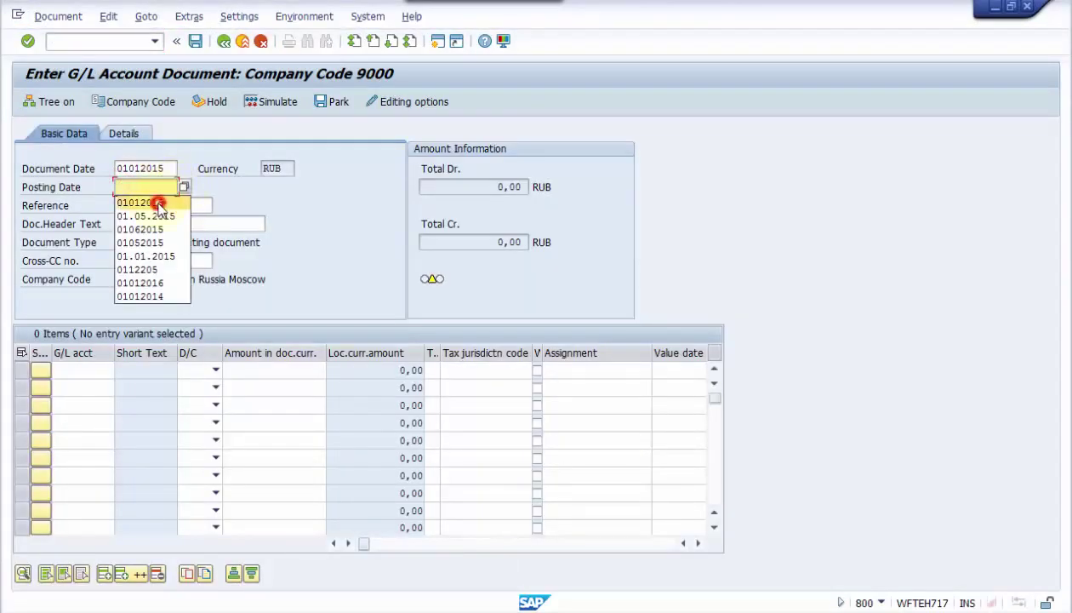
click(159, 205)
Step: Enter G/L account 31001500 as the debit line and G/L account INITIAL0 as the credit line
click(89, 368)
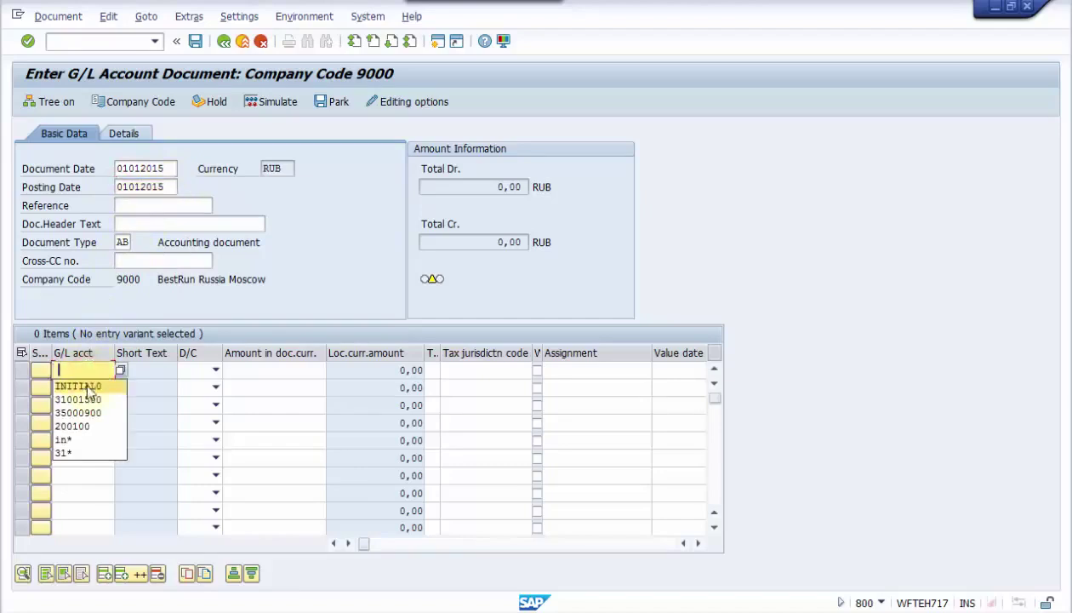
click(91, 393)
click(91, 393)
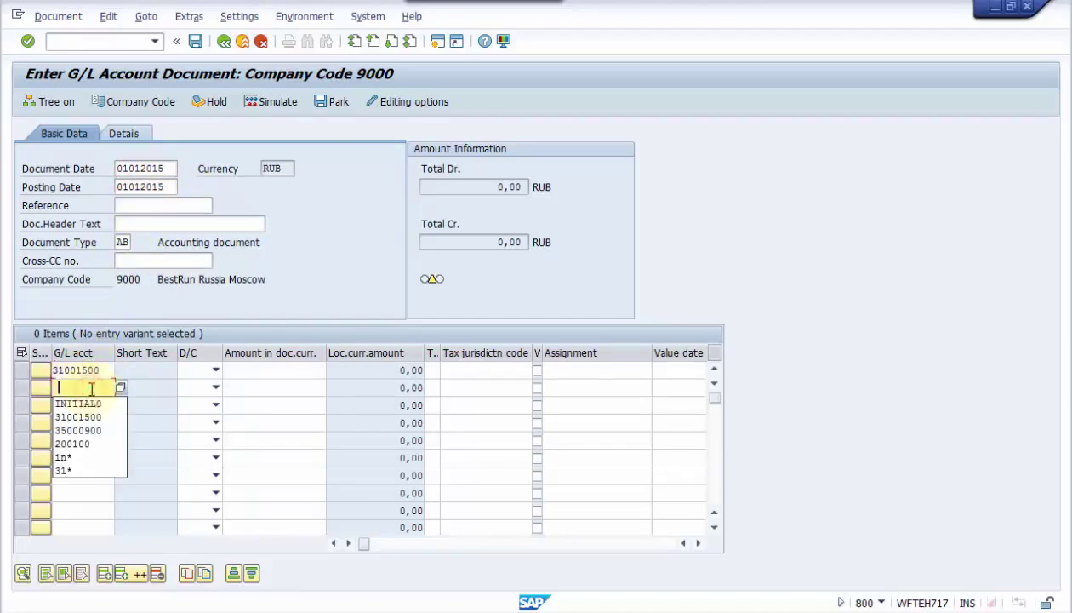
click(111, 404)
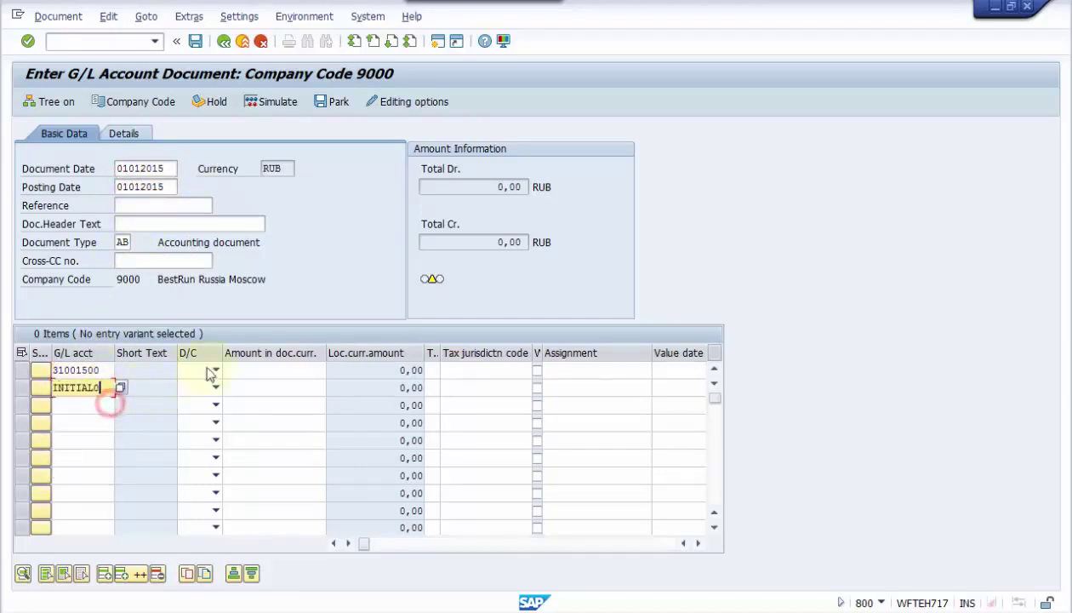
click(213, 367)
click(203, 397)
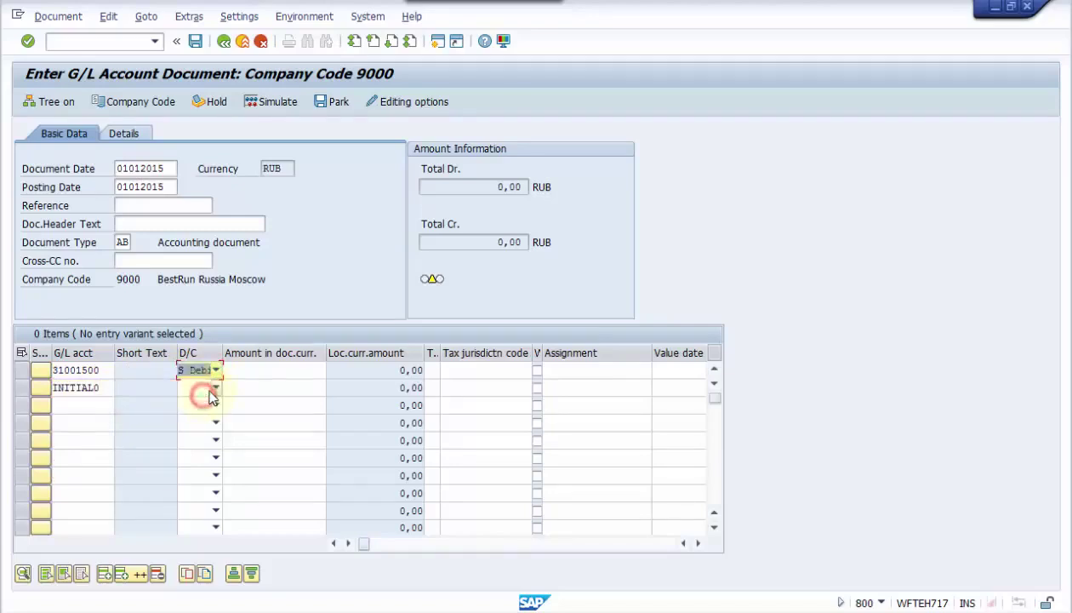
click(210, 387)
click(203, 403)
Step: Set the document currency amount of both the debit and the credit line to 300
click(280, 369)
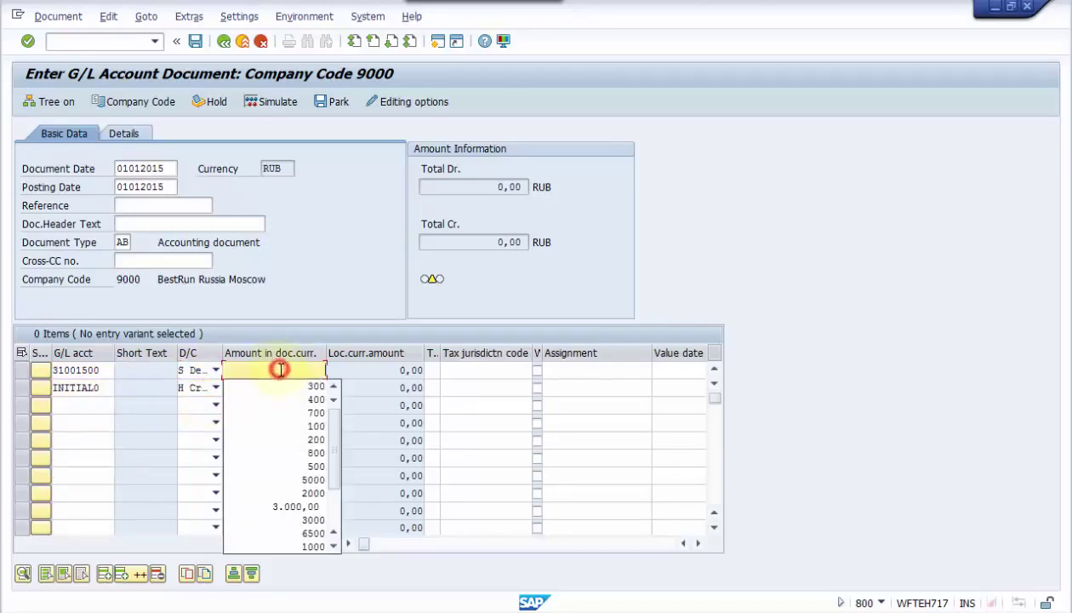
click(285, 387)
click(289, 387)
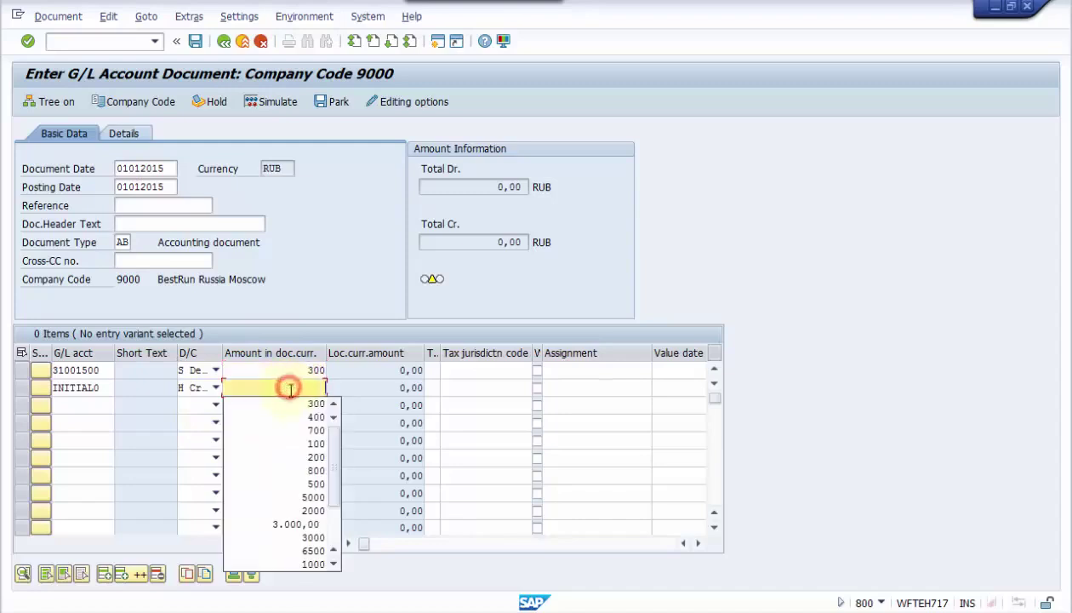
click(293, 402)
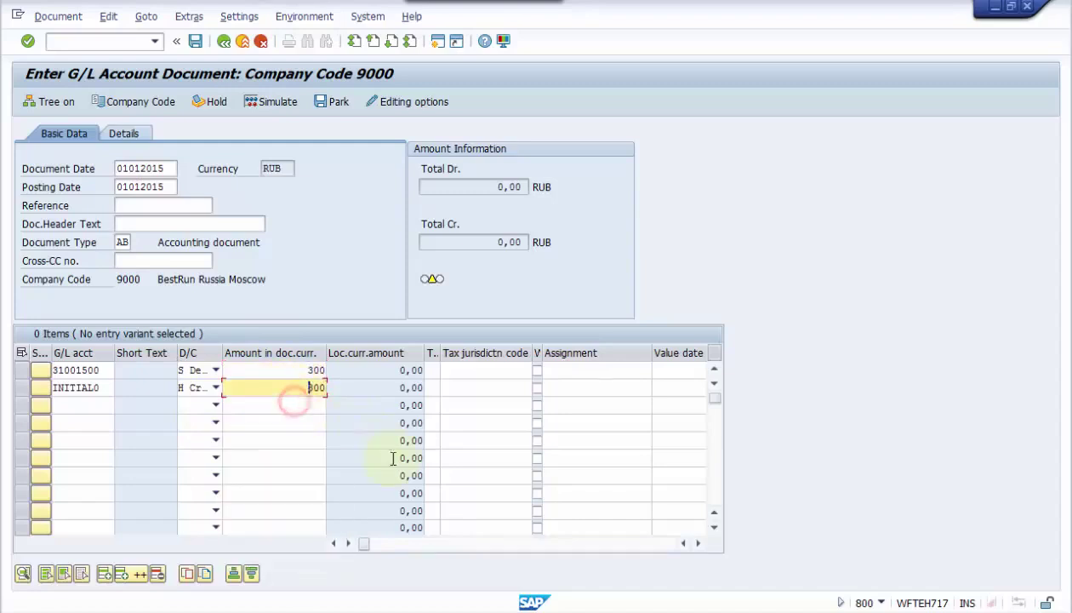
Step: Assign cost center 3150 to the 31001500 debit line and validate the document, accepting the warnings
click(371, 542)
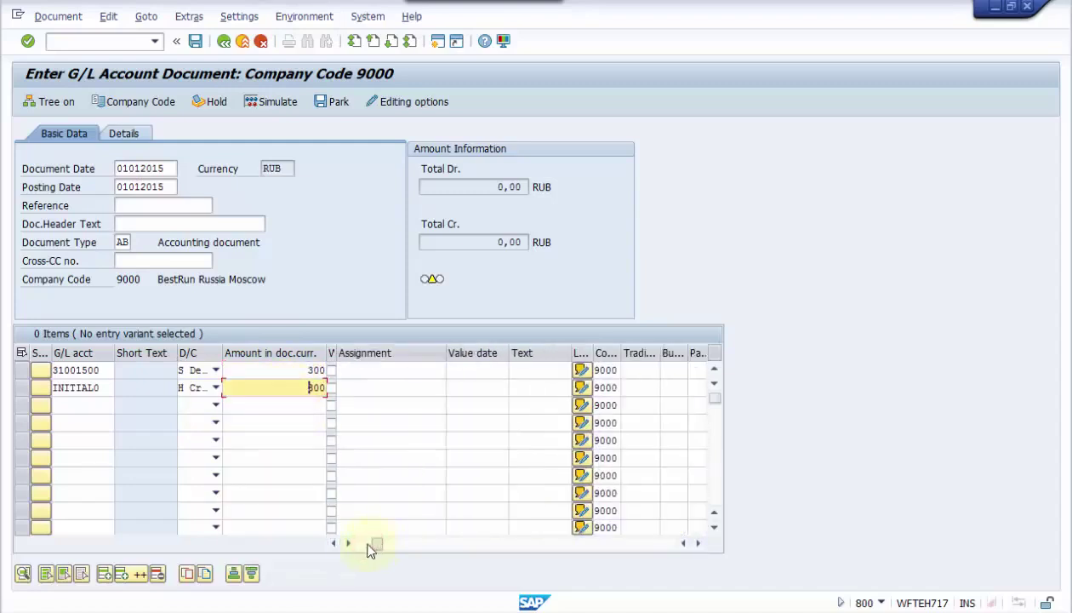
drag(371, 550, 409, 543)
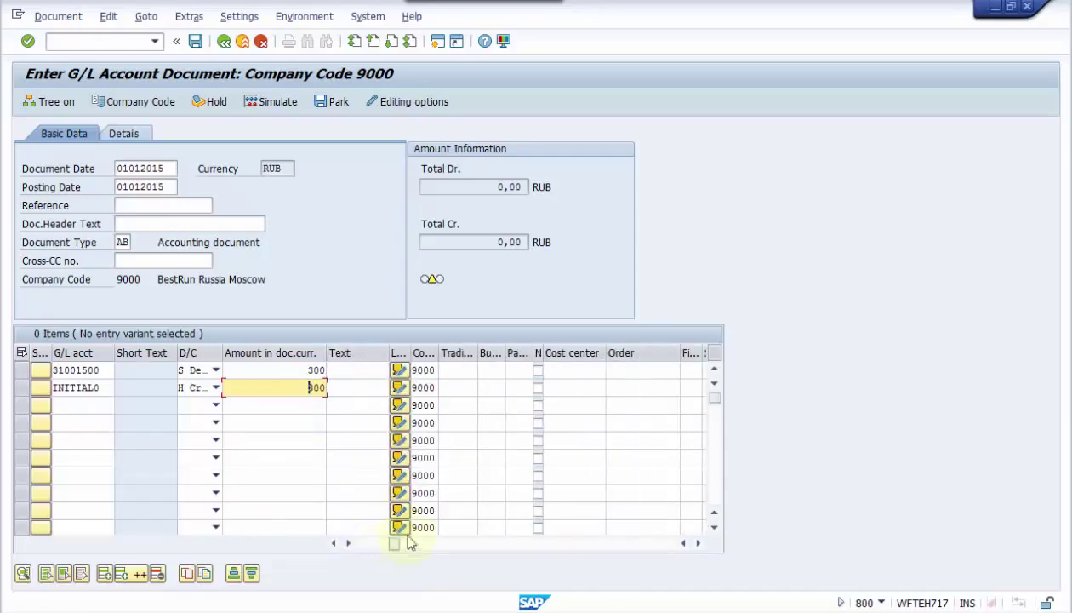
click(554, 371)
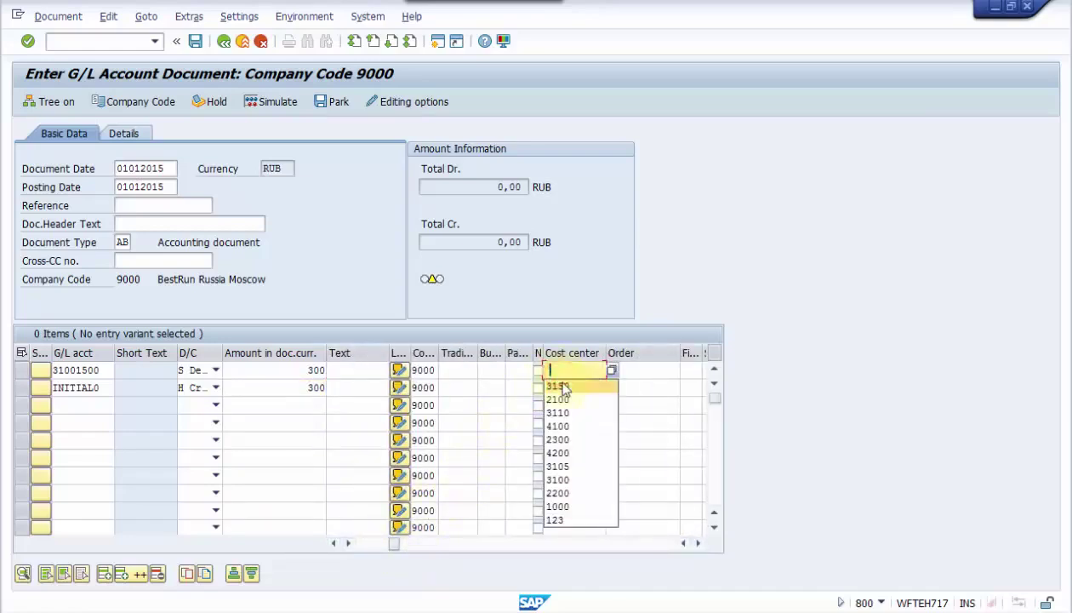
click(565, 388)
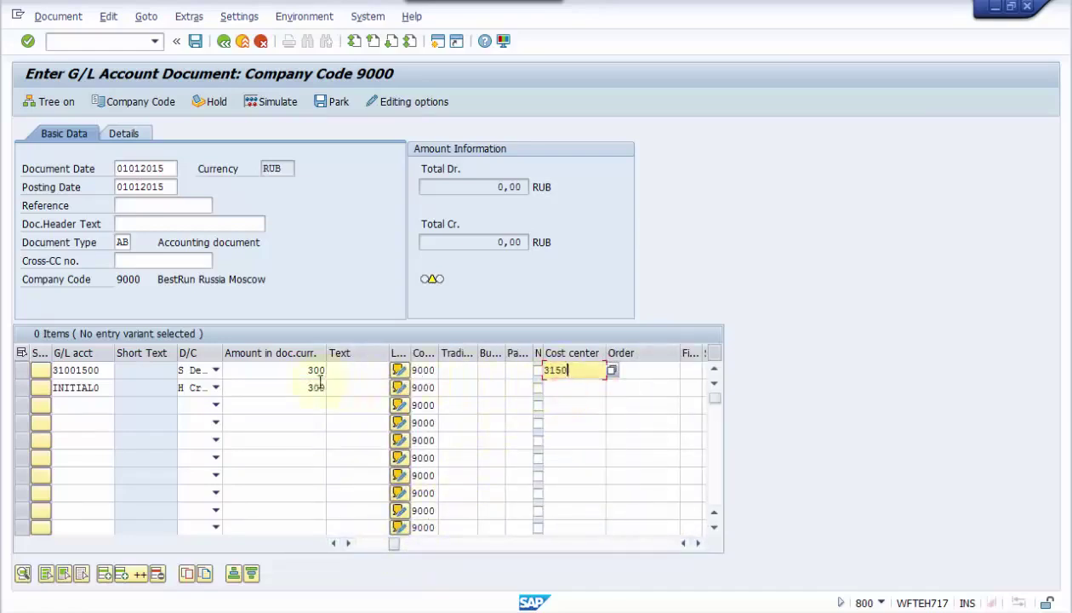
key(Return)
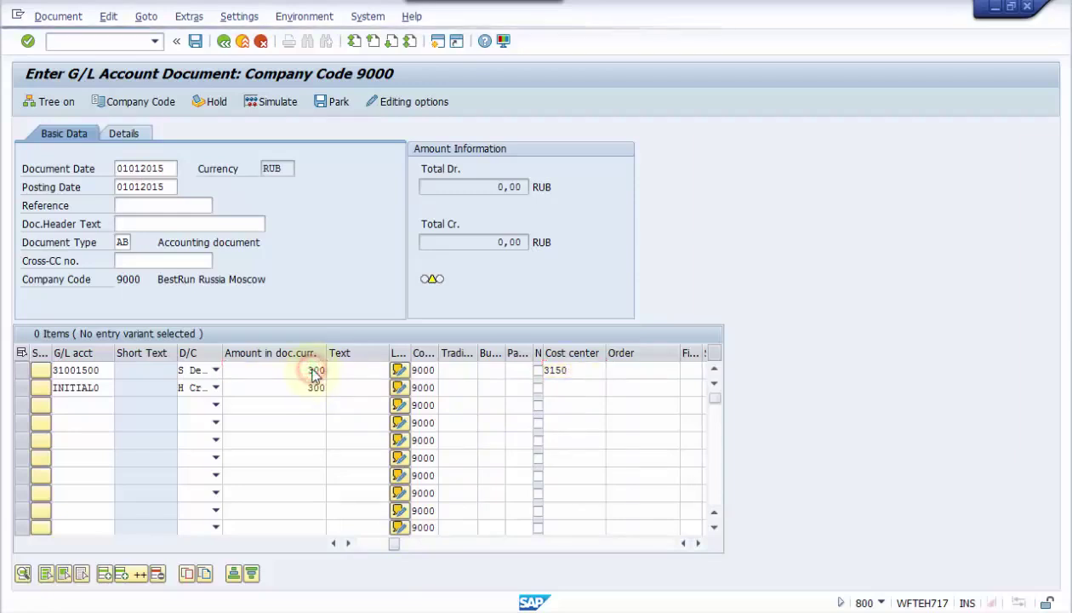
key(Return)
key(Return)
key(Return)
key(Return)
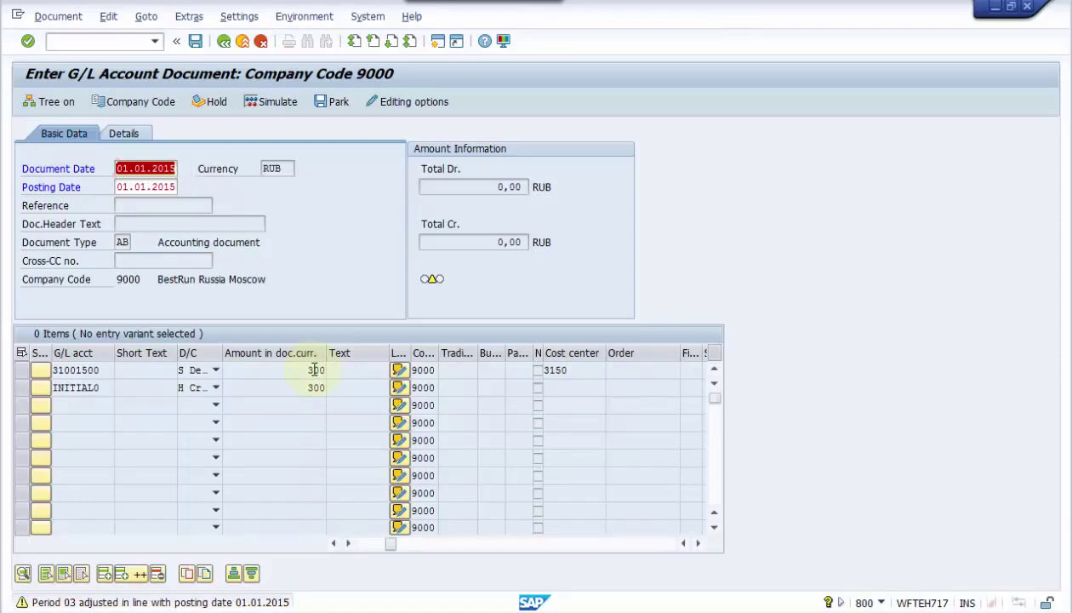
key(Return)
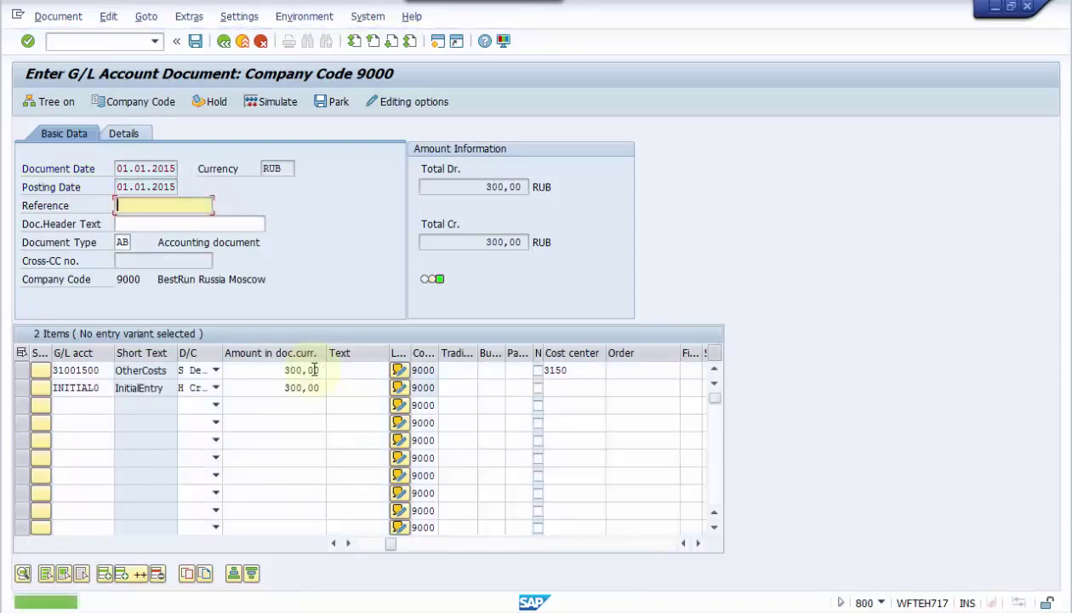
key(Return)
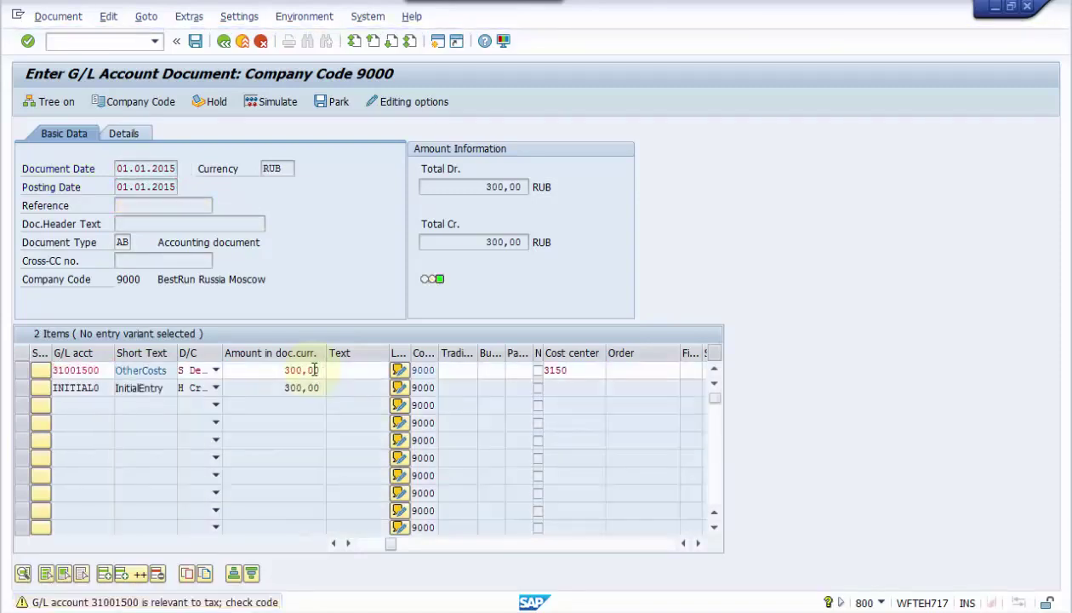
key(Return)
Step: Check the profit center and segment in the 31001500 item's coding block, then return to the document entry without changes
double_click(313, 370)
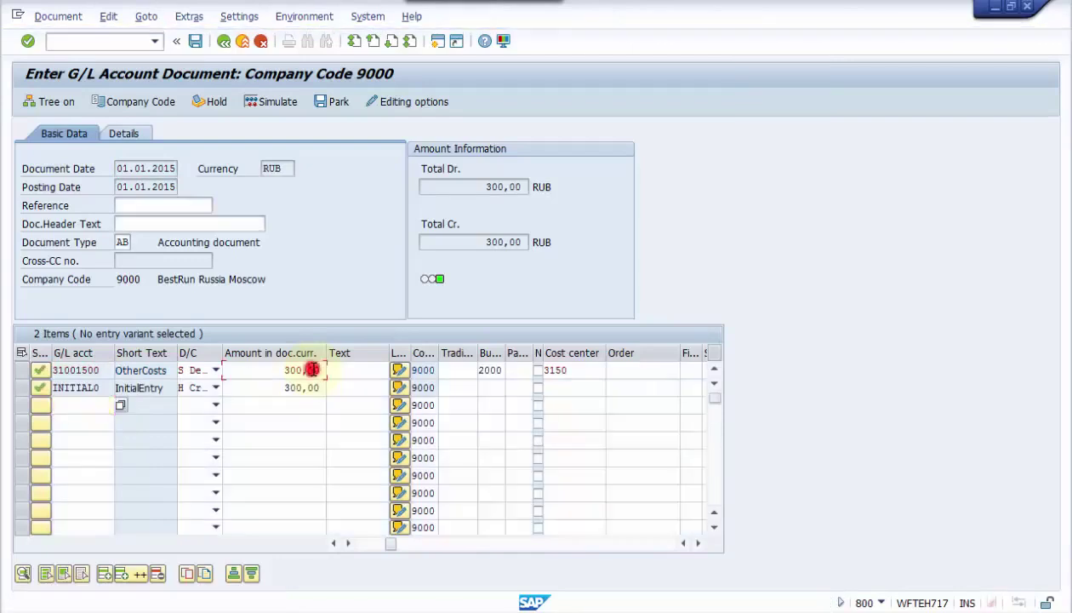
click(451, 328)
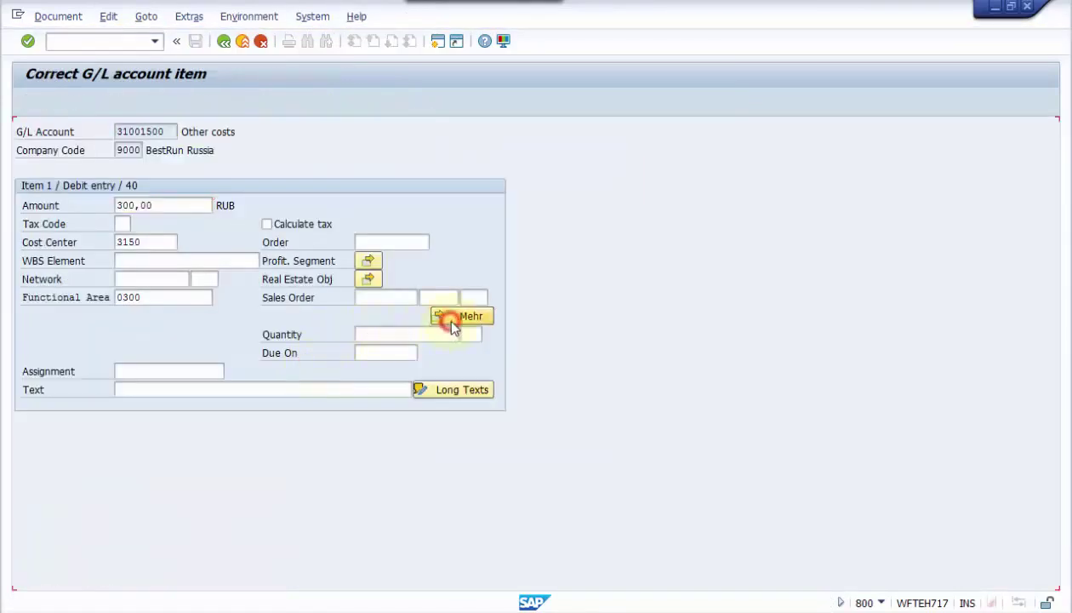
click(446, 321)
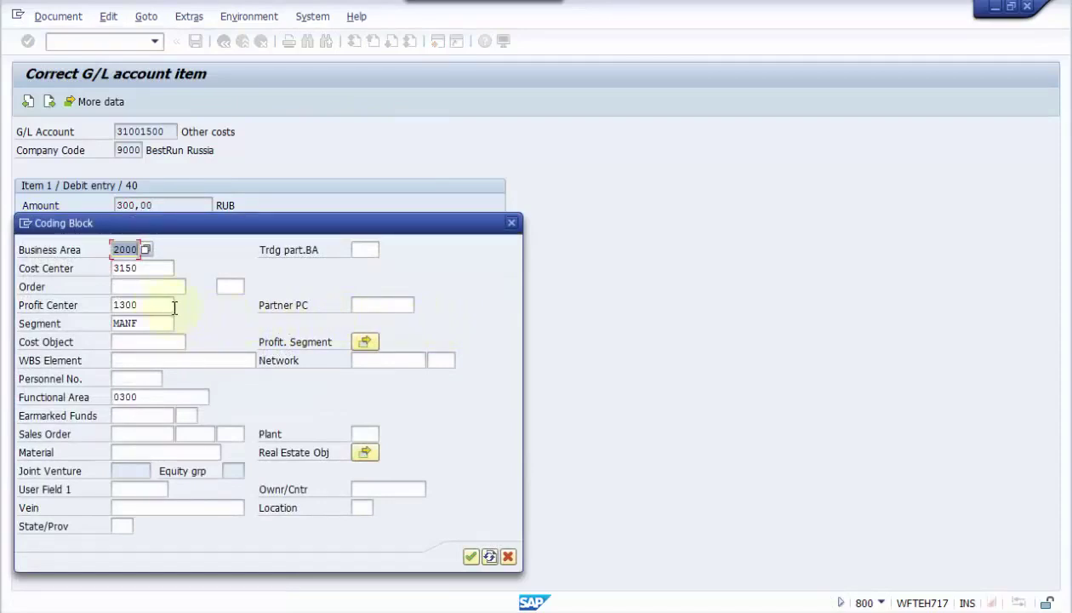
double_click(146, 305)
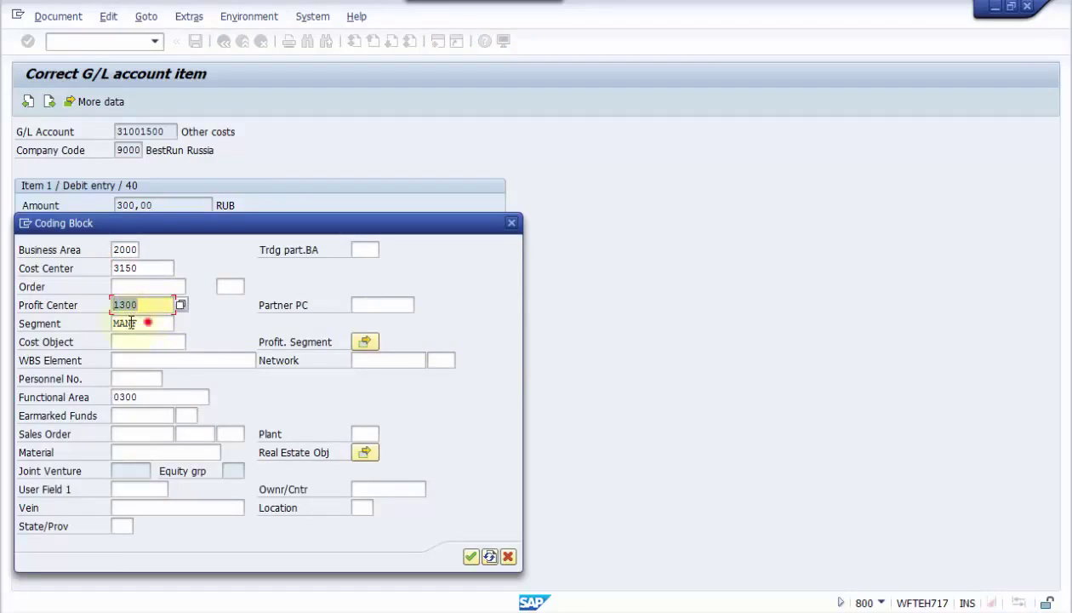
double_click(131, 322)
click(507, 556)
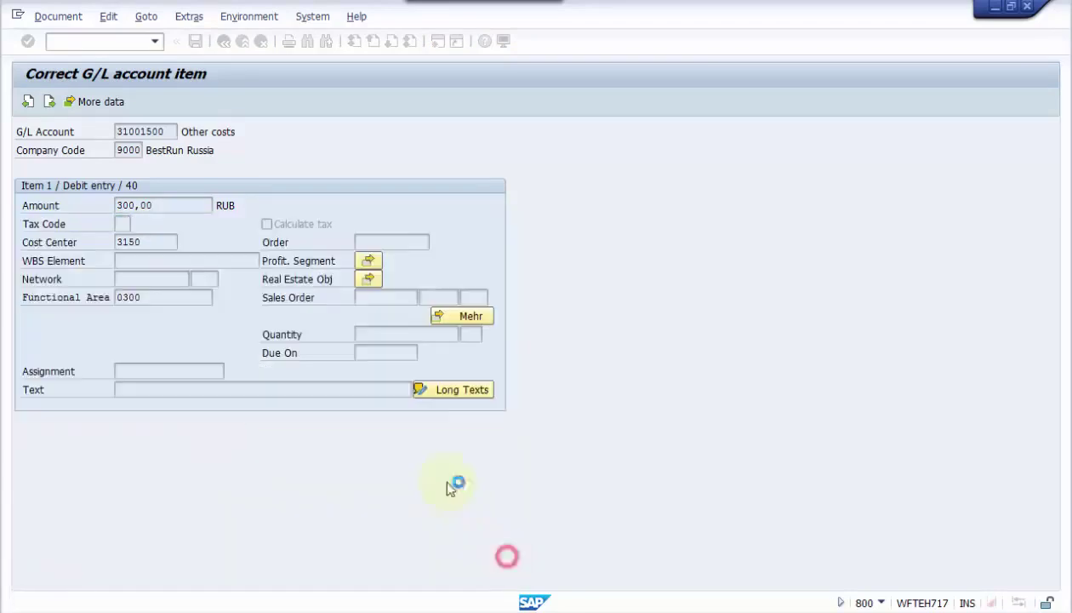
key(F3)
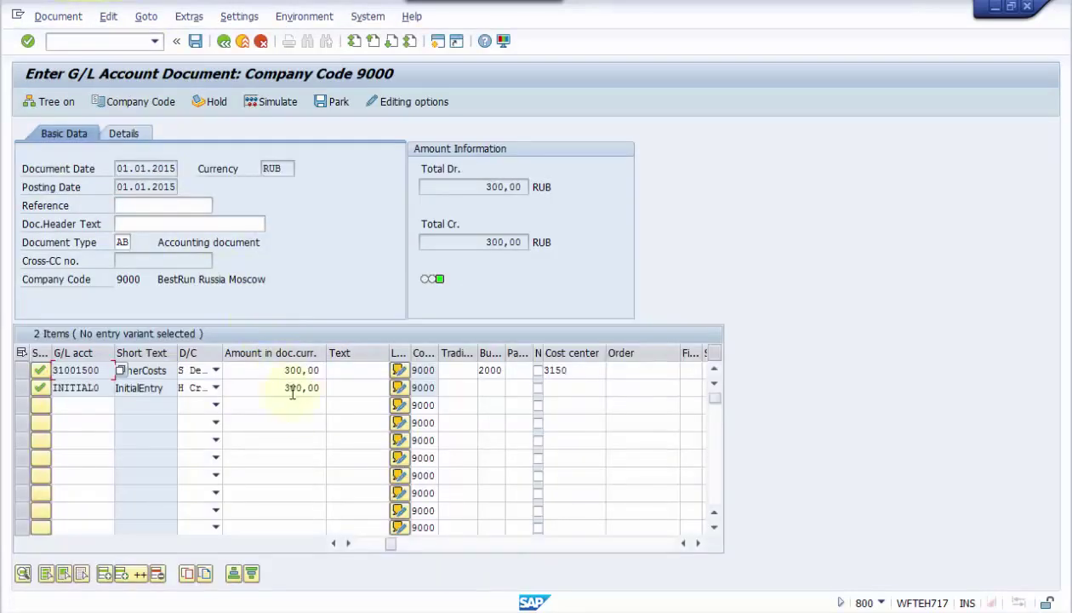
Step: Assign profit center 1015 and segment LEGAL to the INITIAL0 credit item in its coding block, and return to the document entry
double_click(296, 393)
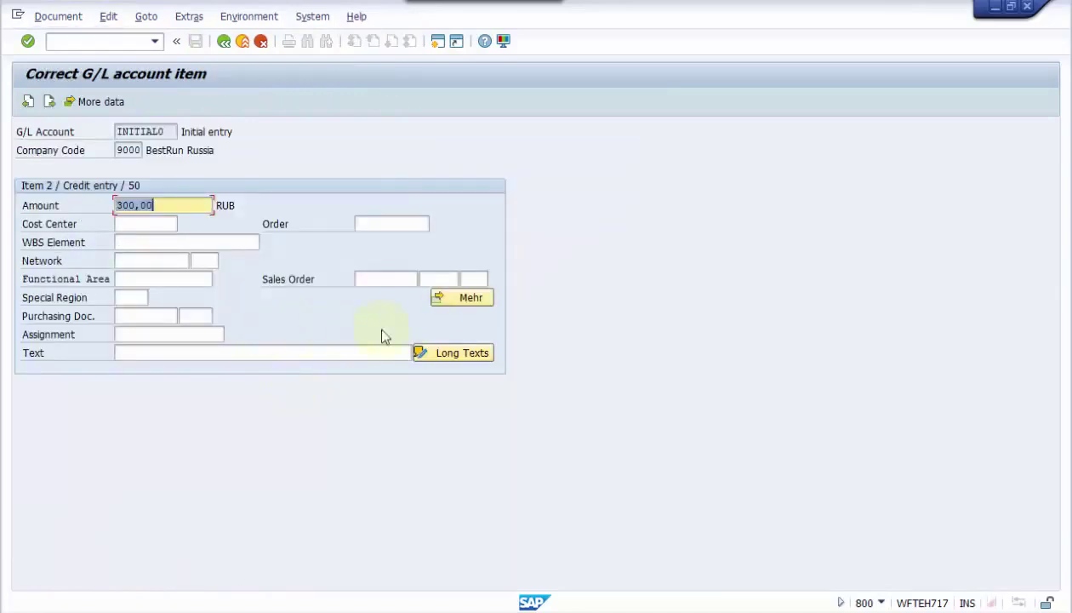
click(457, 304)
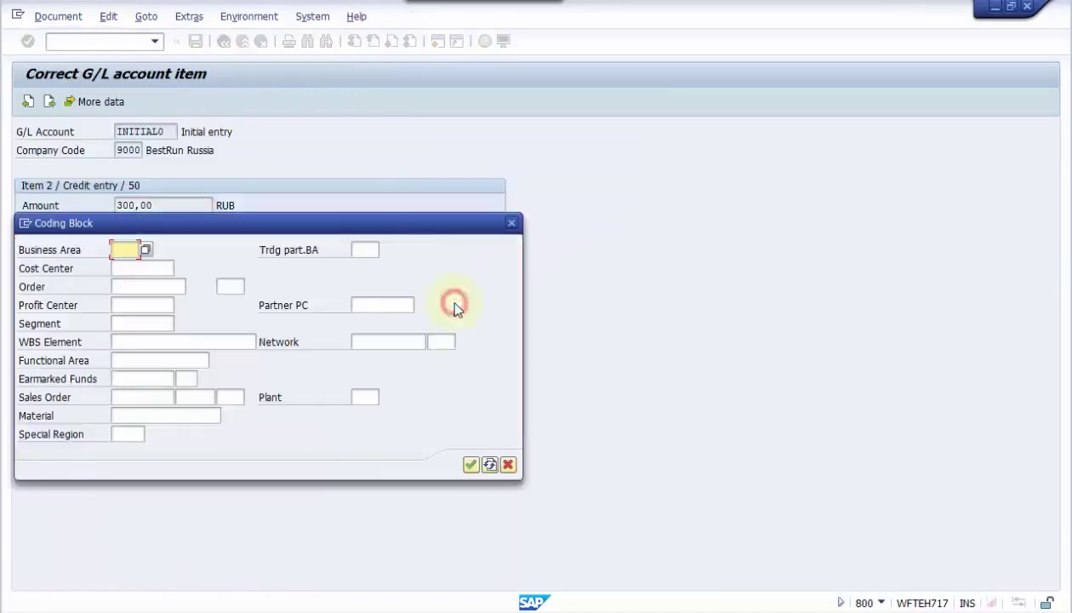
click(154, 287)
click(141, 304)
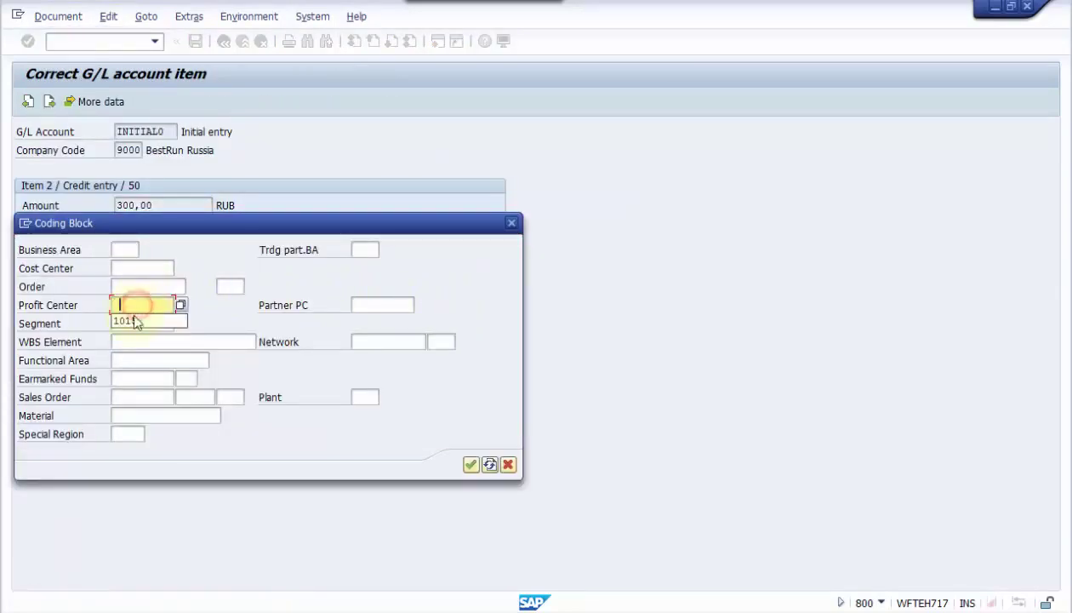
click(133, 321)
click(133, 323)
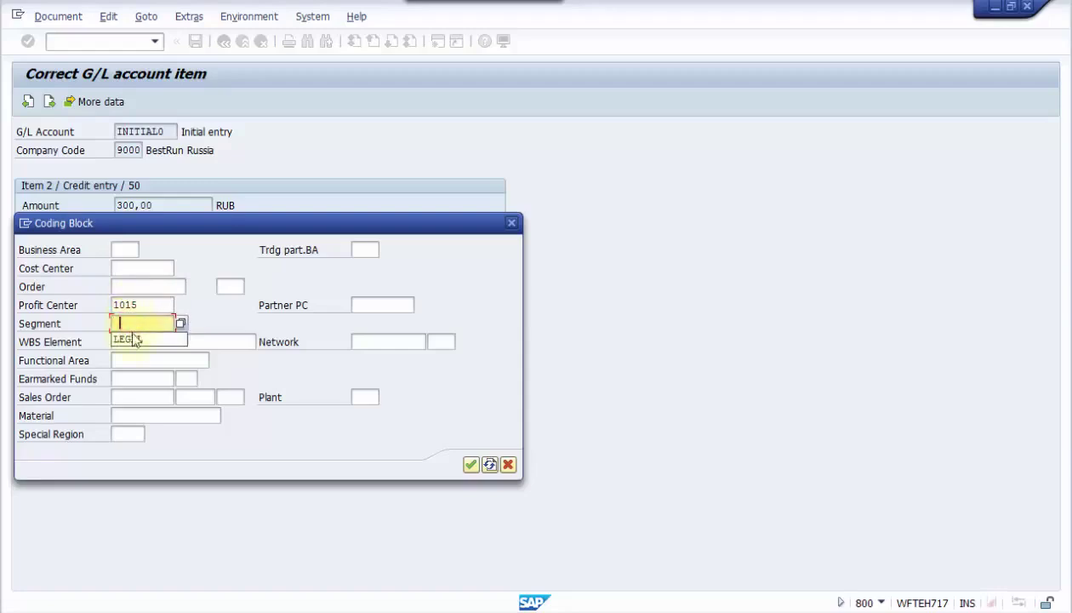
click(134, 339)
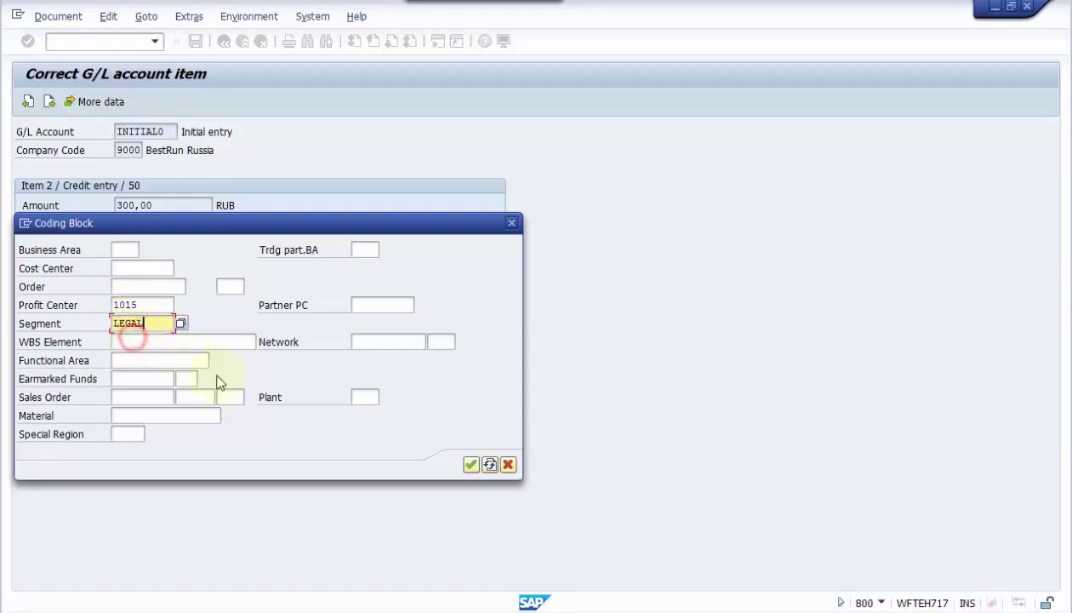
click(470, 465)
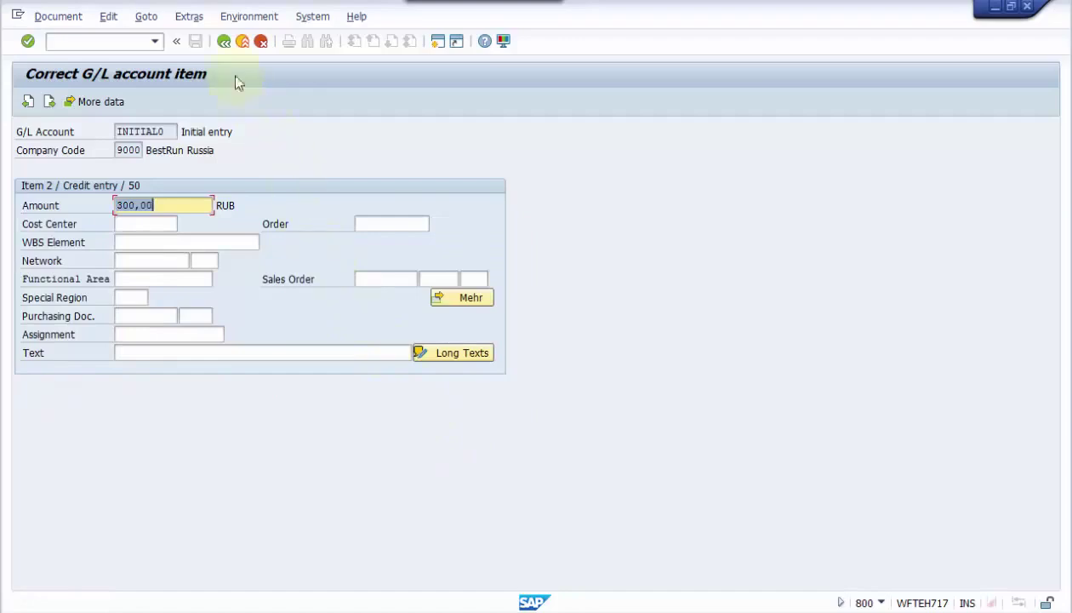
click(223, 43)
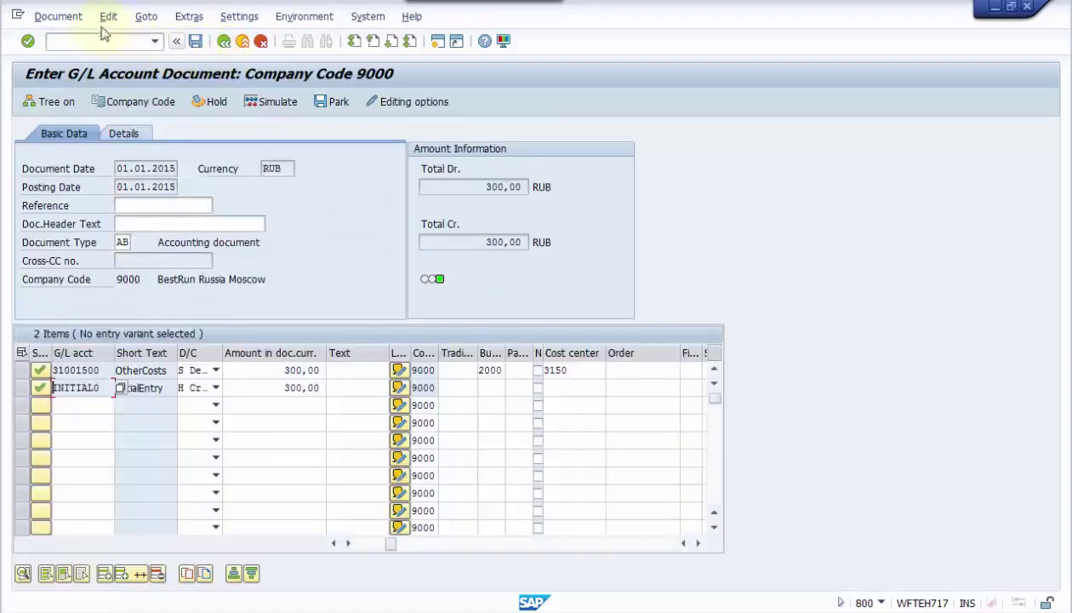
Step: Simulate the document in the general ledger, accepting the tax warning, and examine the clearing lines and balances per profit center and segment
click(59, 17)
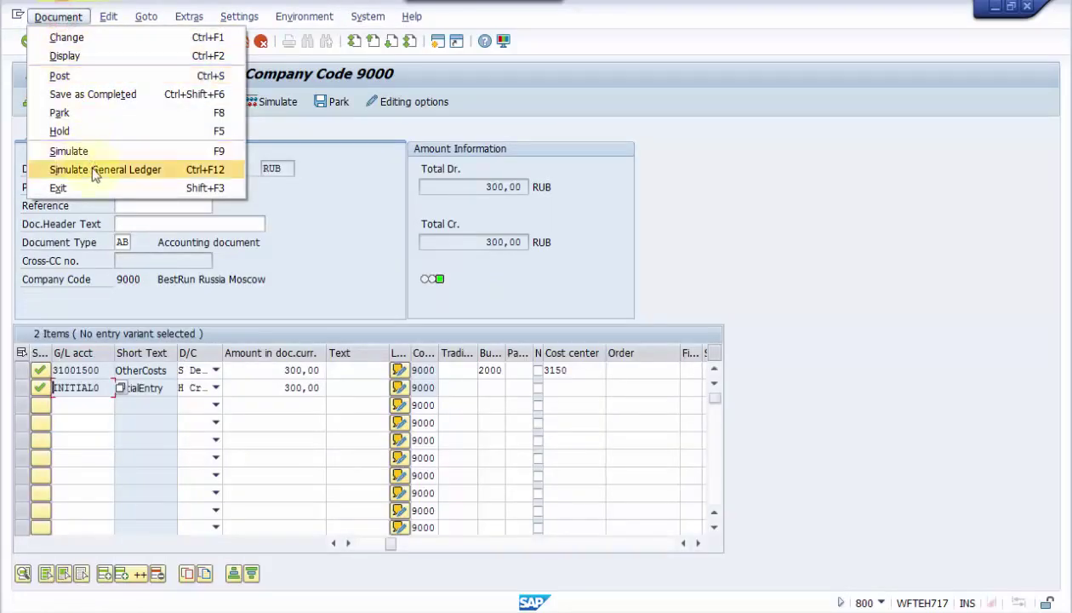
click(92, 168)
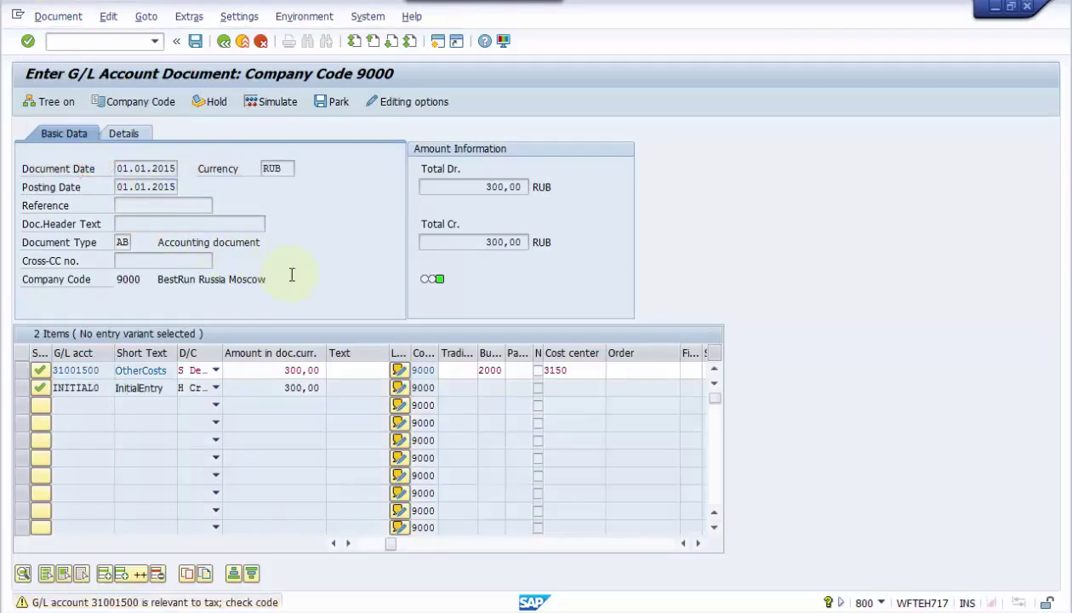
key(Return)
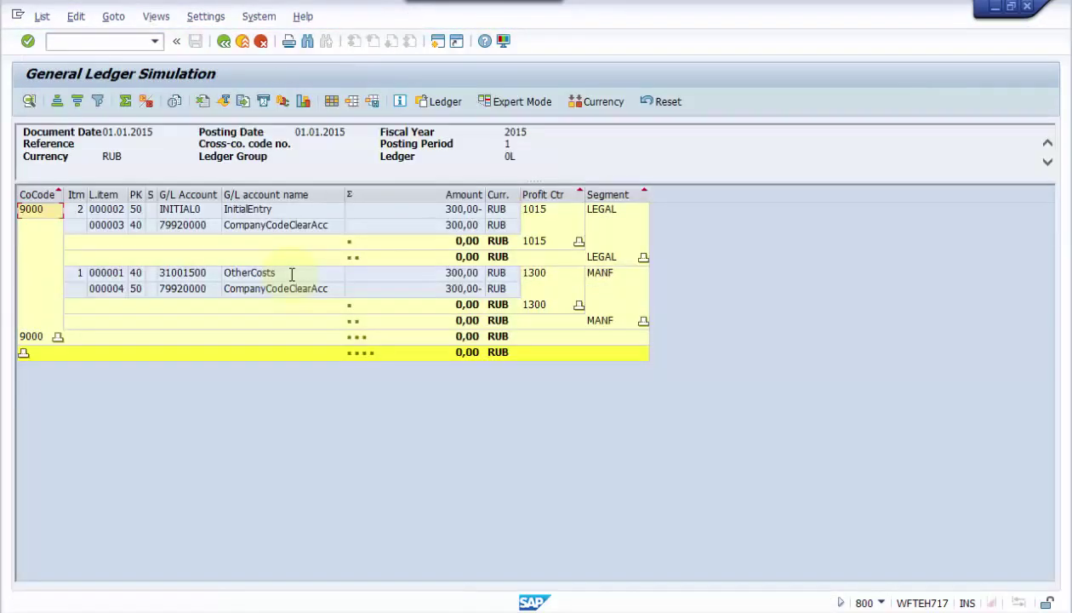
click(196, 228)
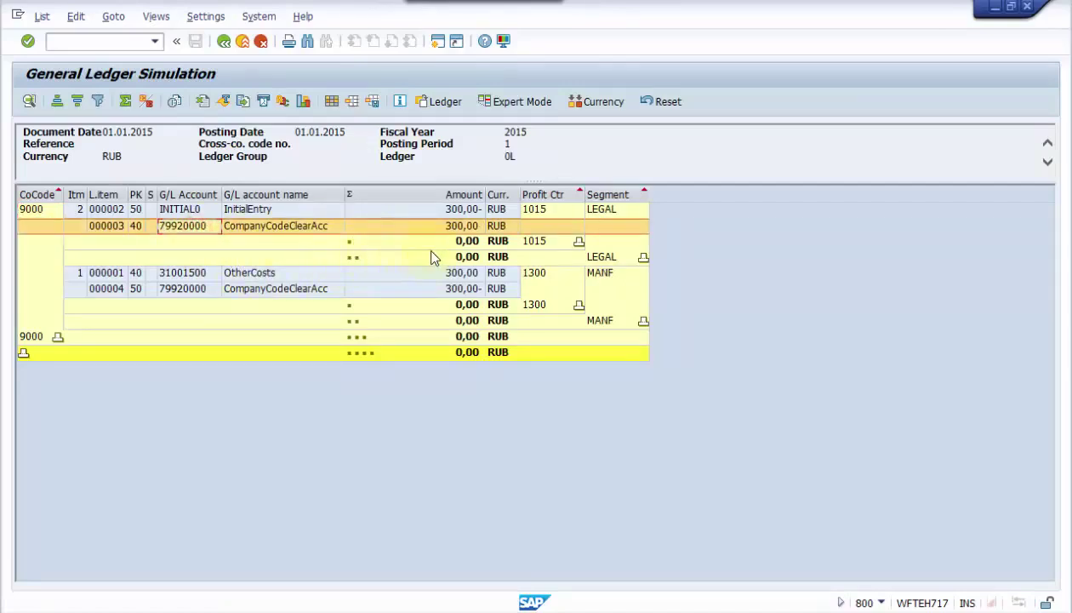
click(469, 243)
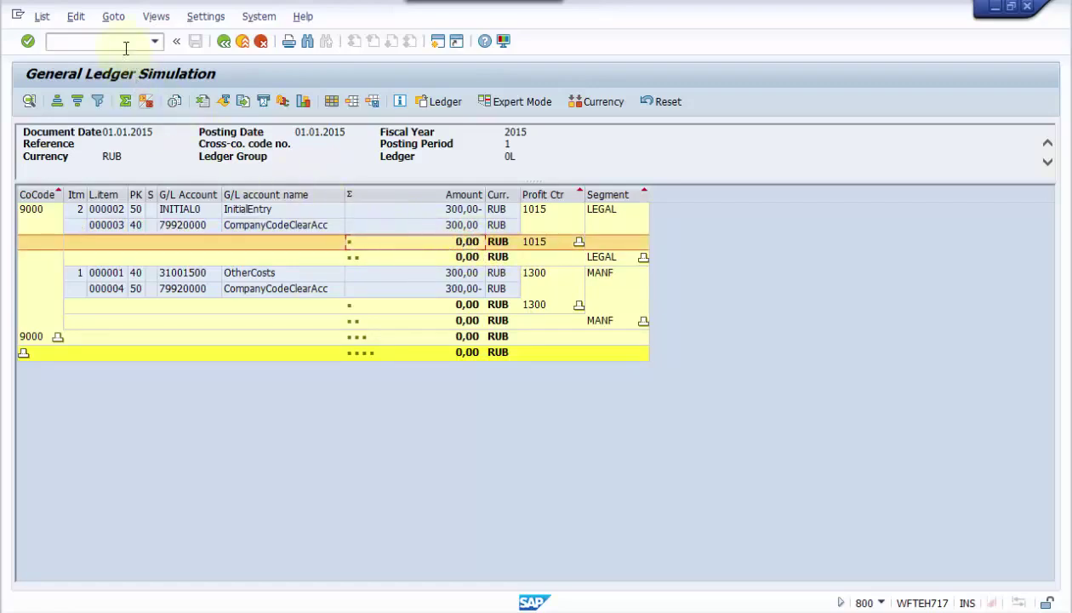
click(224, 47)
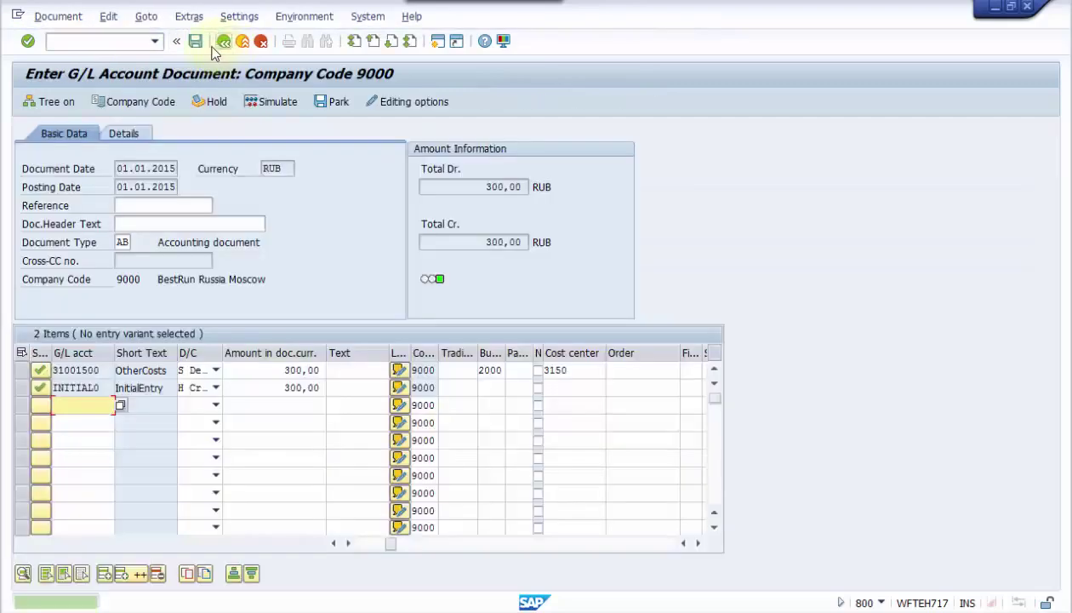
Step: Post the G/L account document and display the posted document in its data entry view
click(199, 47)
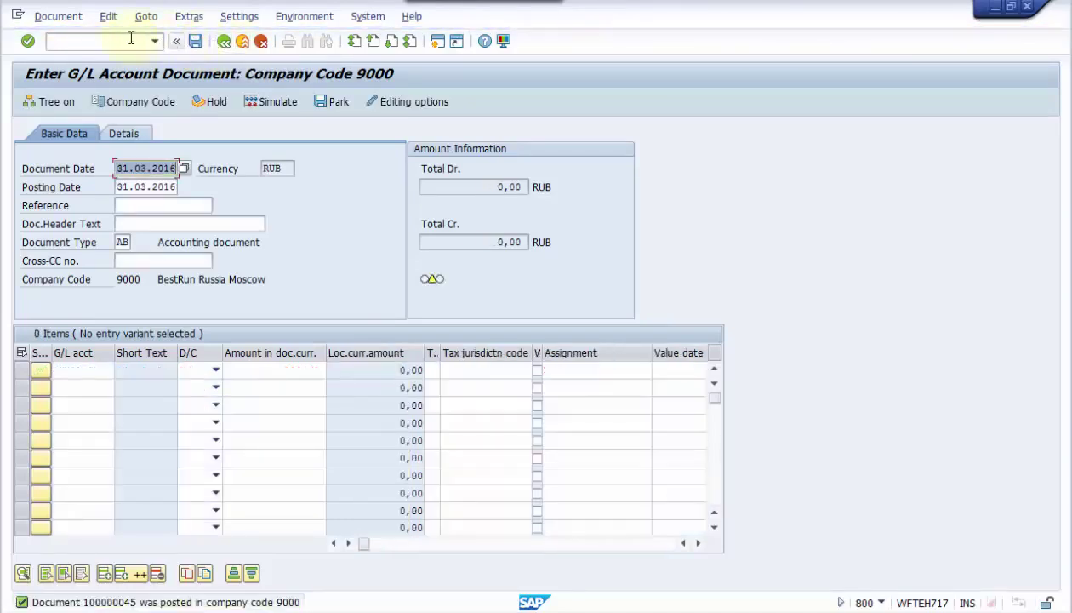
click(58, 16)
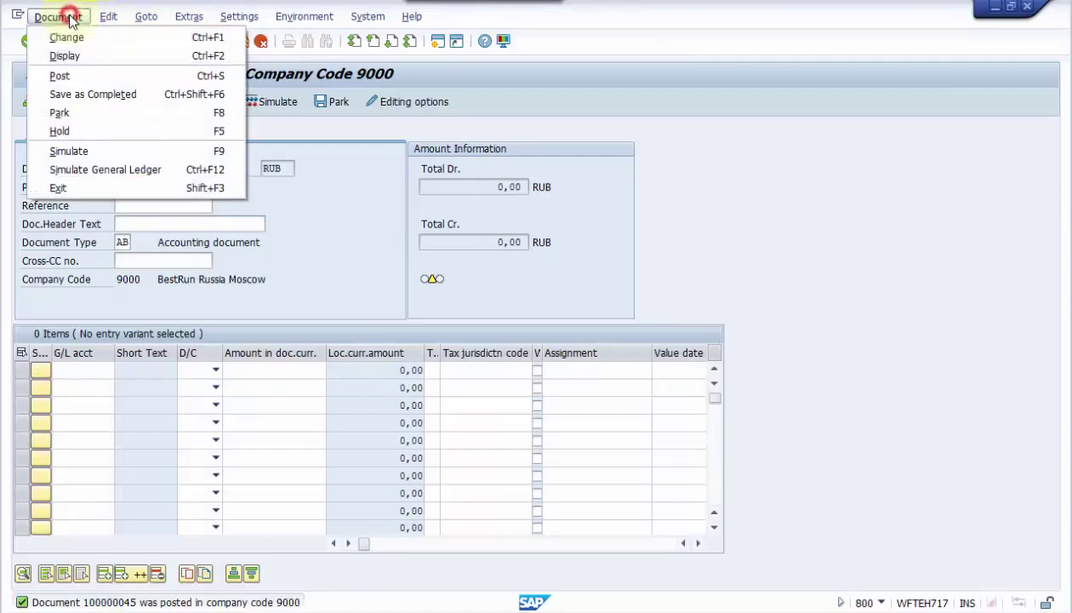
click(80, 57)
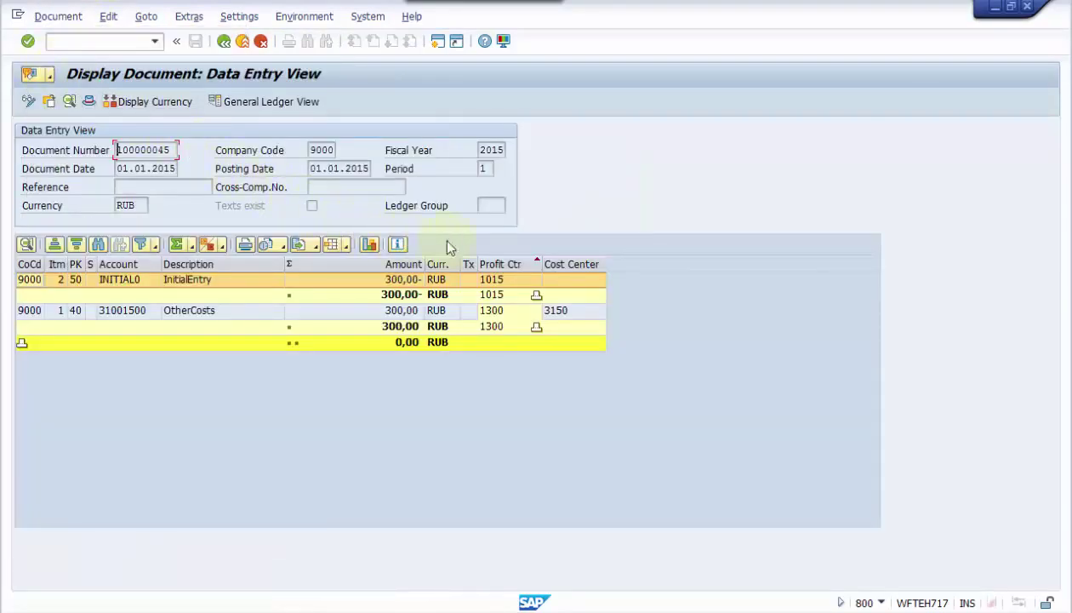
Step: Widen the Cost Center column and add the Segment field to the line item layout of the displayed document
drag(604, 269, 639, 271)
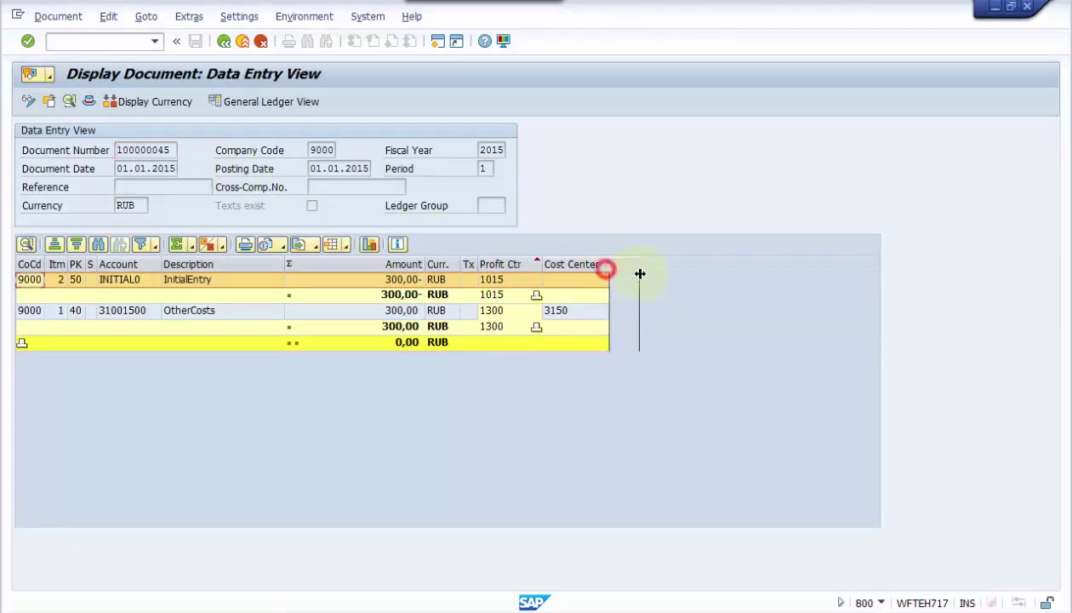
click(345, 245)
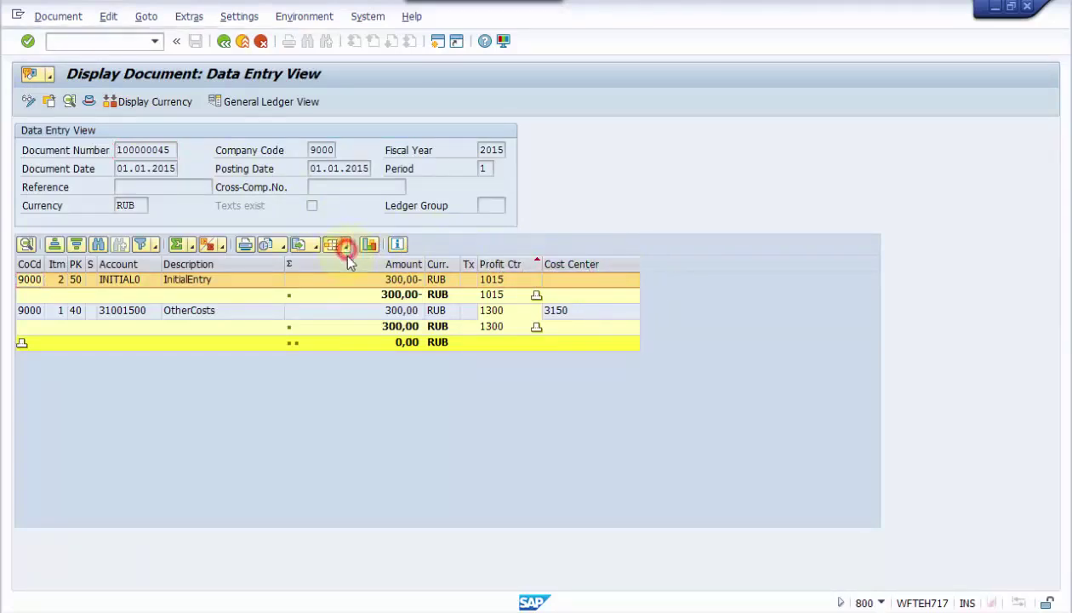
click(357, 282)
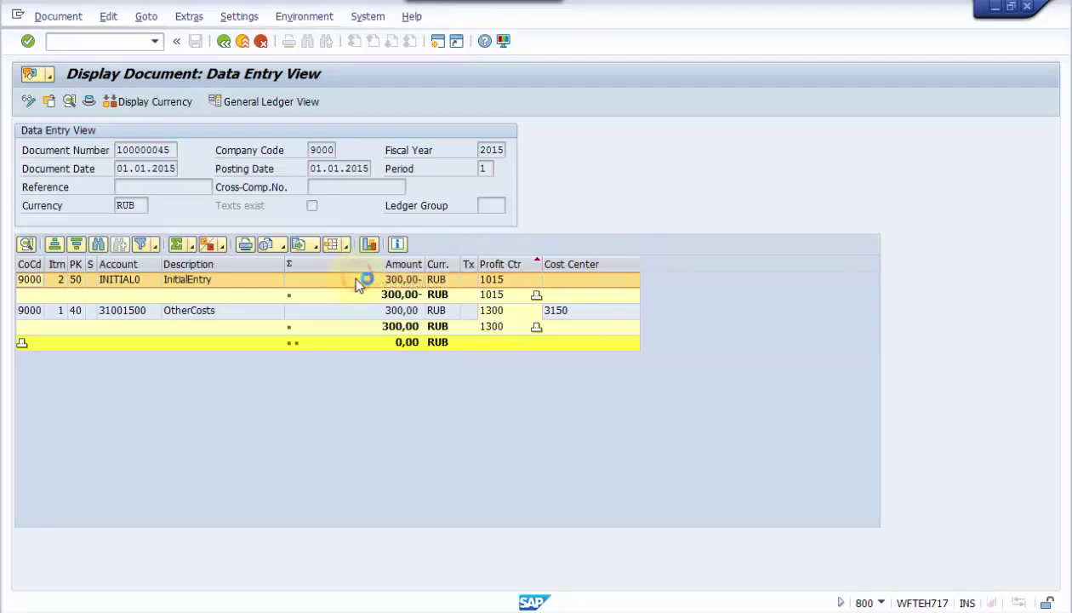
scroll(341, 425, down, 10)
double_click(336, 486)
click(318, 574)
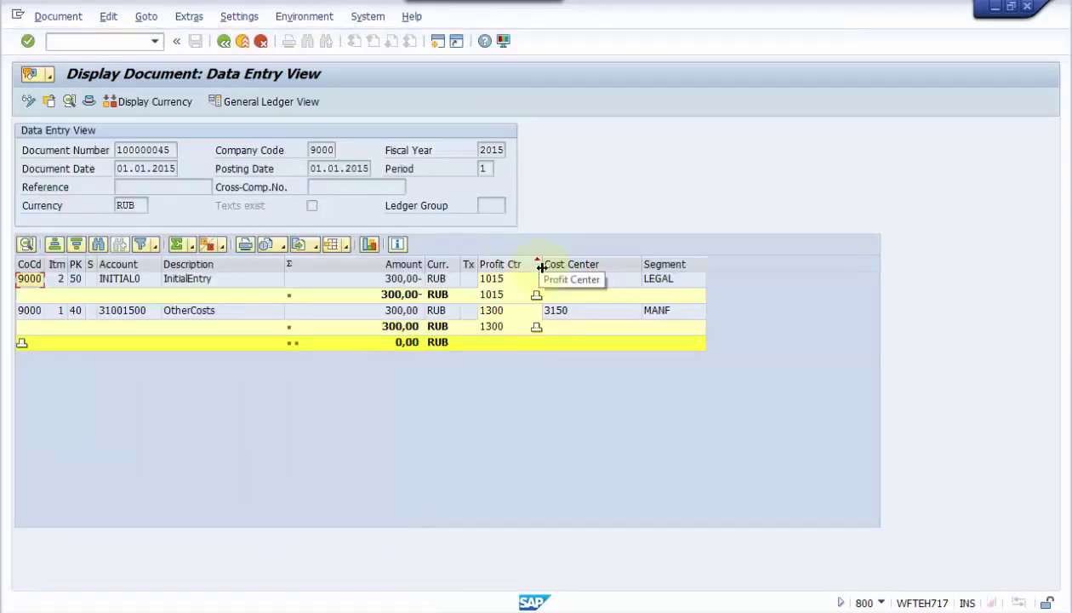
Step: Fit the Profit Center column to its full heading and move the Segment column directly after it
double_click(542, 267)
click(503, 280)
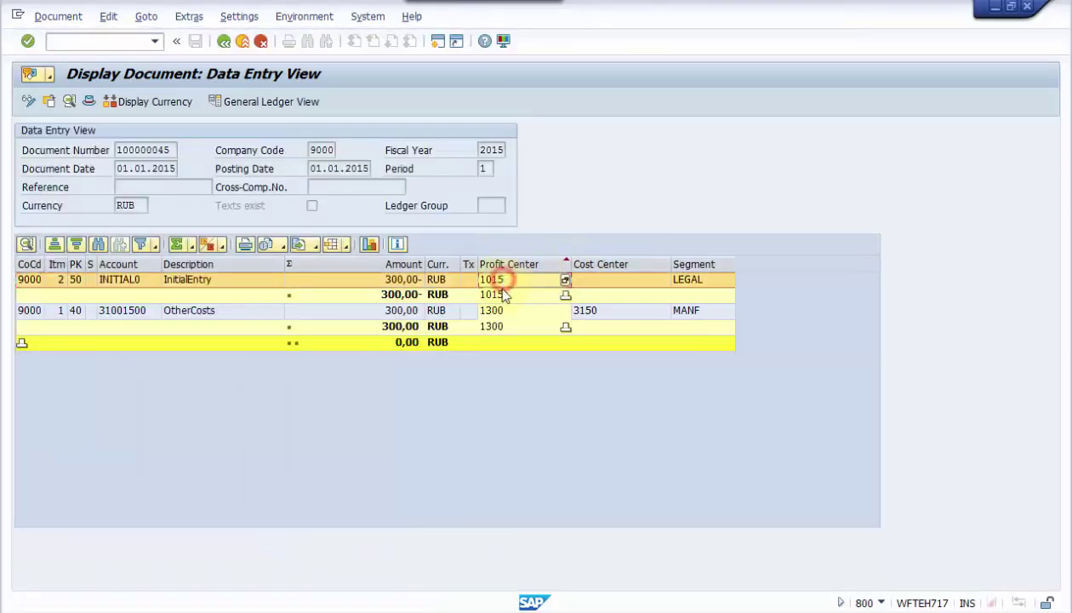
click(492, 311)
drag(690, 262, 591, 277)
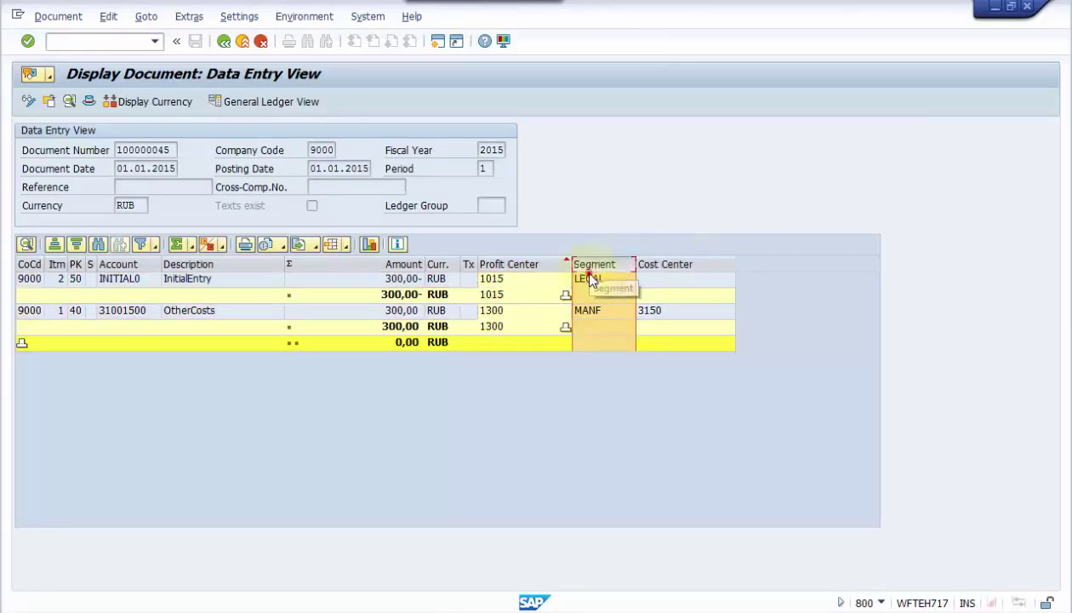
click(588, 279)
Step: Show the document's General Ledger View and examine the 79920000 clearing lines and the balance of each profit center
click(313, 103)
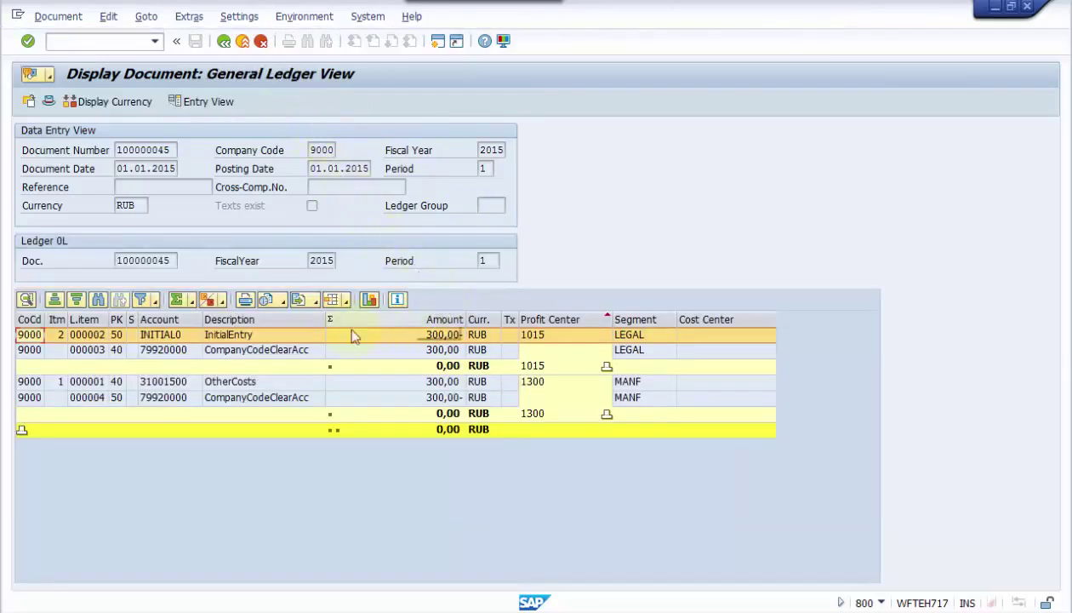
click(174, 349)
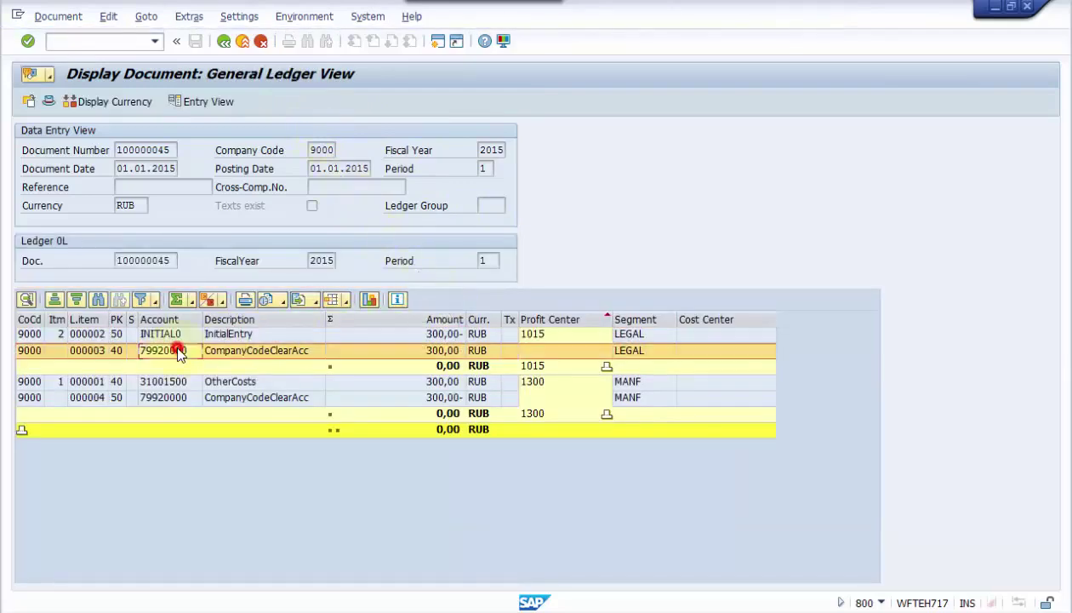
click(444, 366)
click(178, 397)
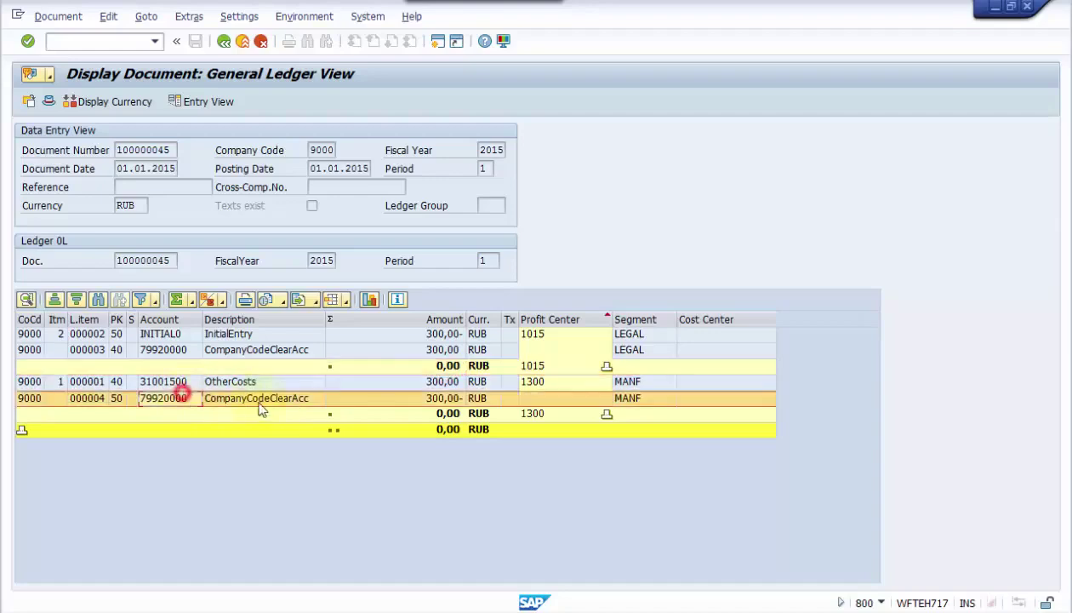
click(445, 413)
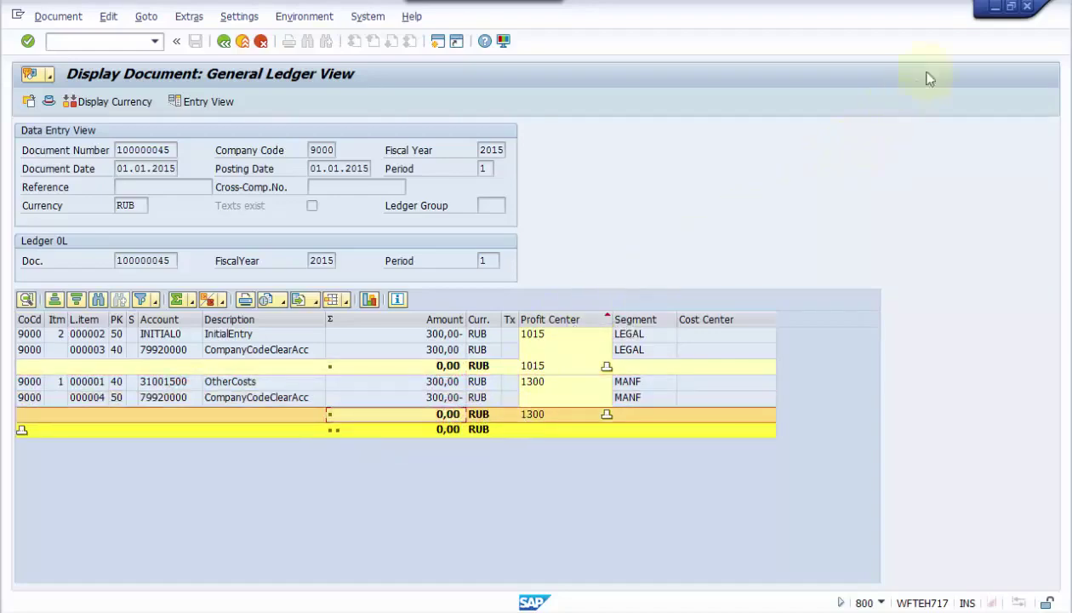
Step: Start a new G/L account document entry with transaction FB50
click(1009, 9)
click(109, 41)
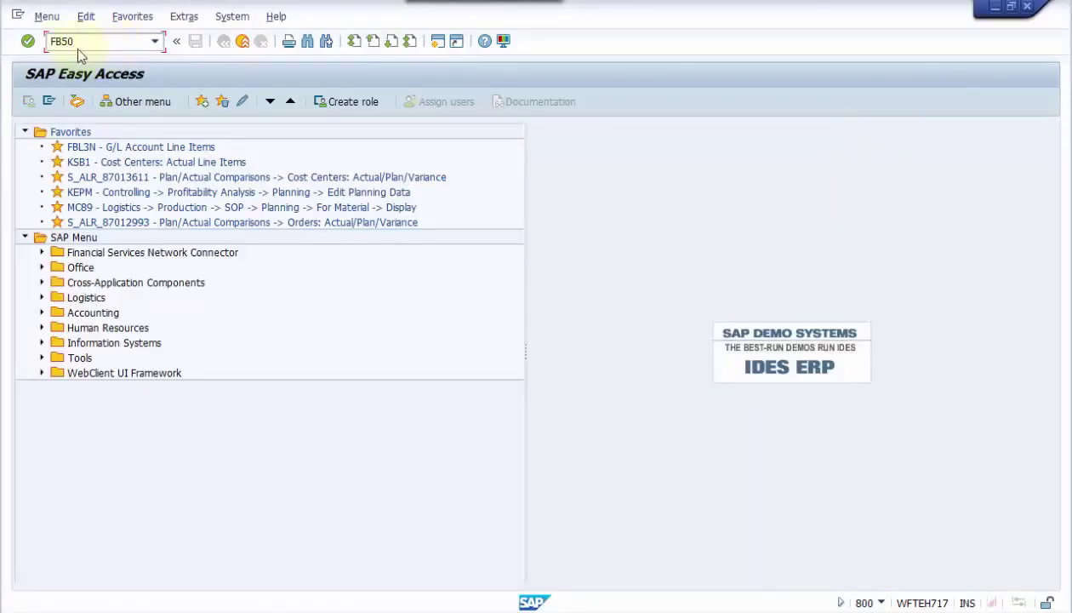
click(27, 41)
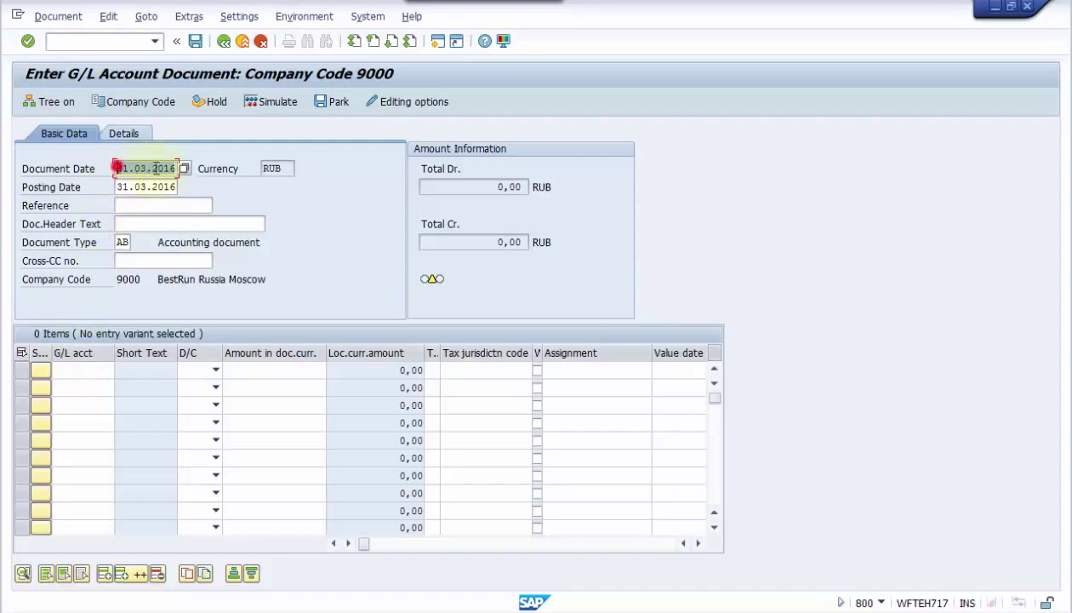
Step: Set both the document date and the posting date of the new document to 01.01.2015
key(BackSpace)
click(162, 183)
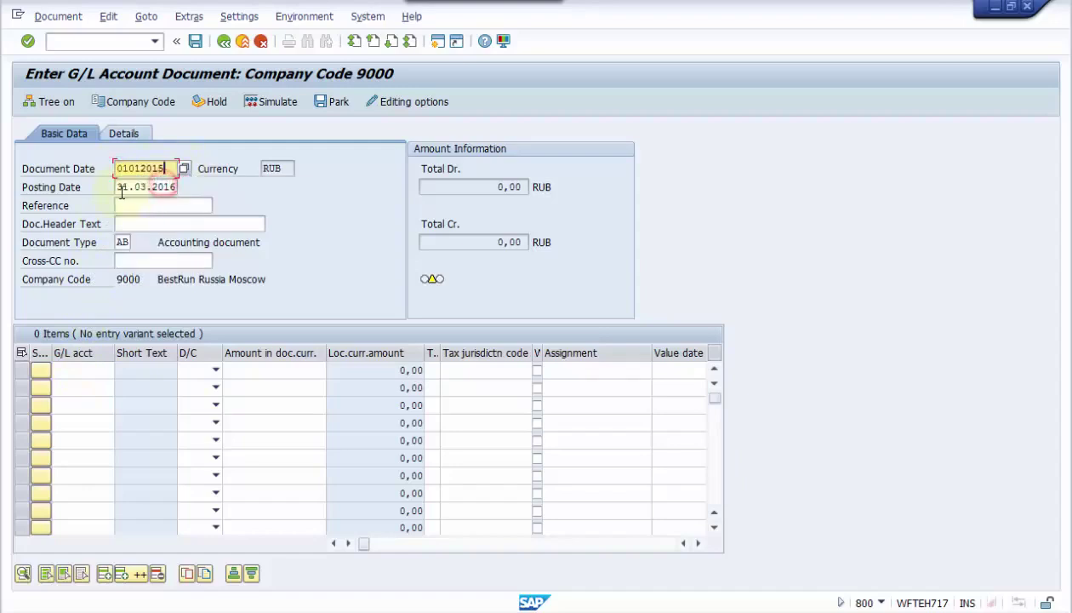
double_click(119, 187)
key(BackSpace)
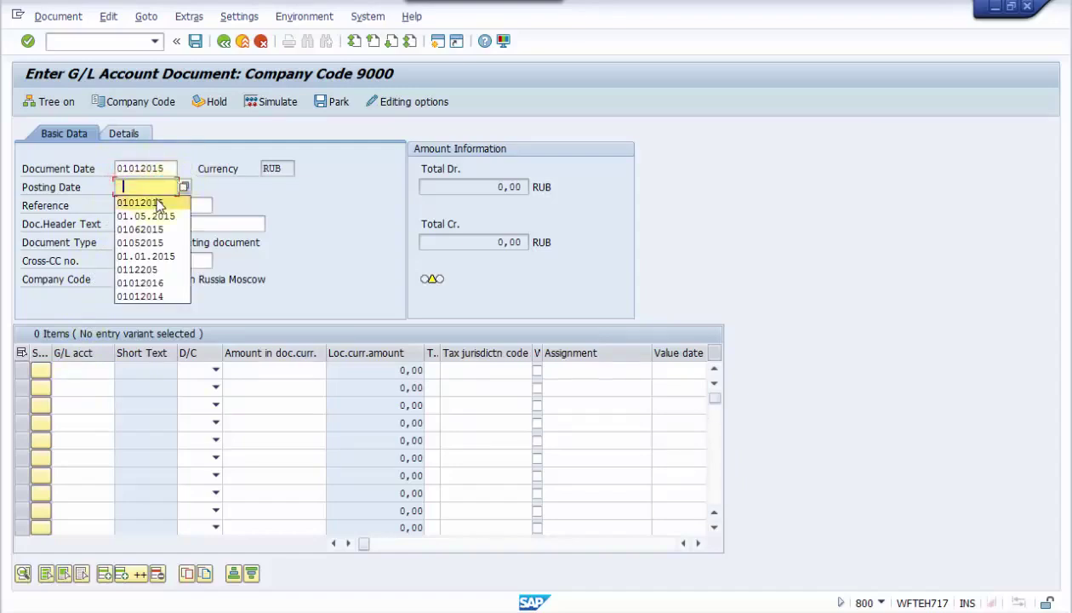
click(153, 201)
Step: Enter G/L account 31001500 as the debit line and G/L account INITIAL0 as the credit line of the new document
click(73, 367)
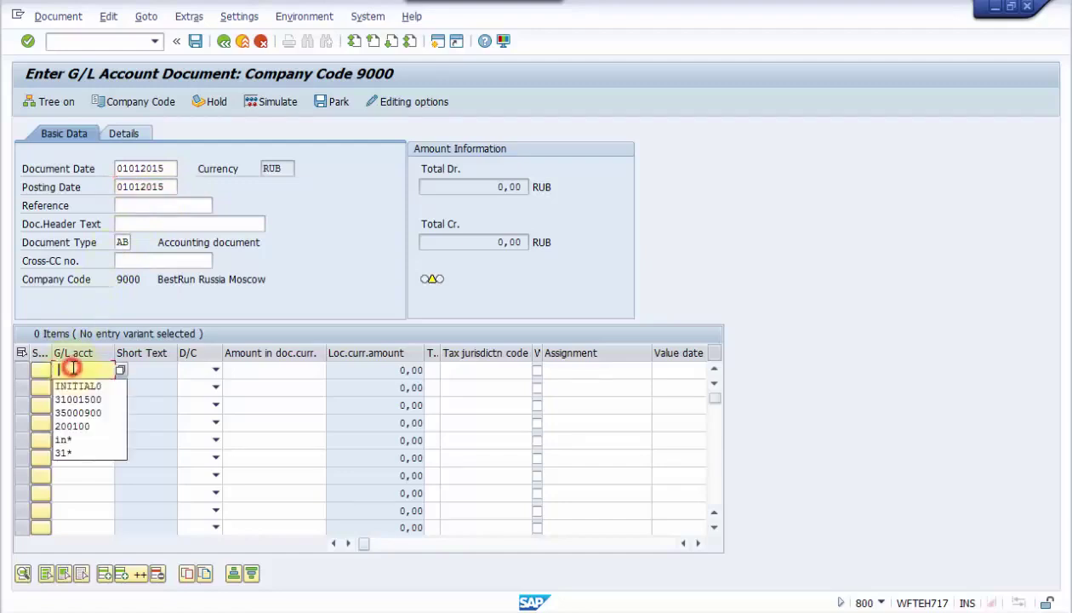
click(86, 396)
click(88, 387)
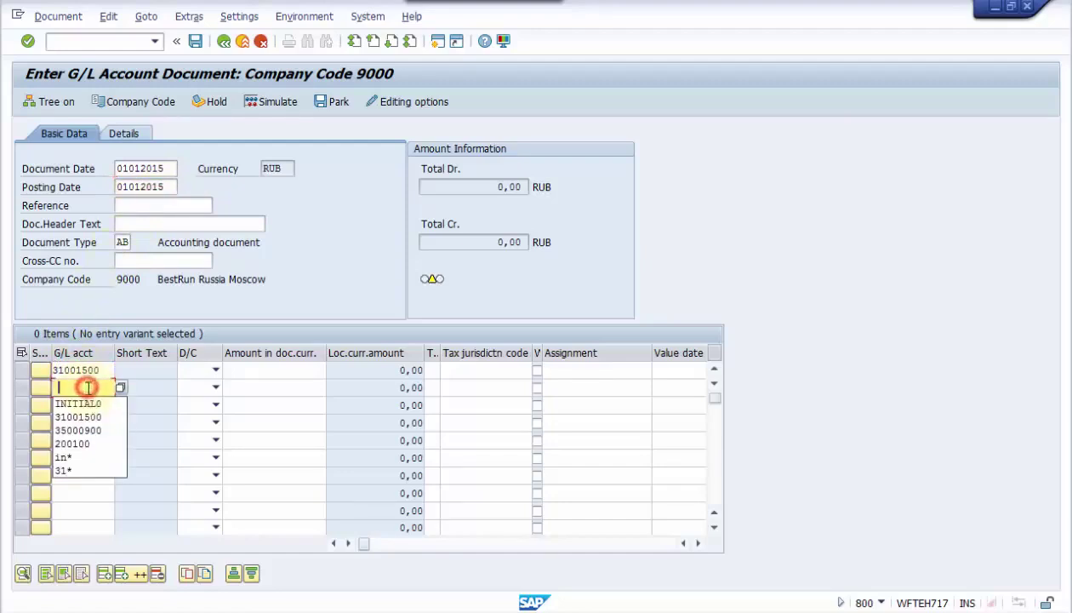
click(89, 403)
click(216, 370)
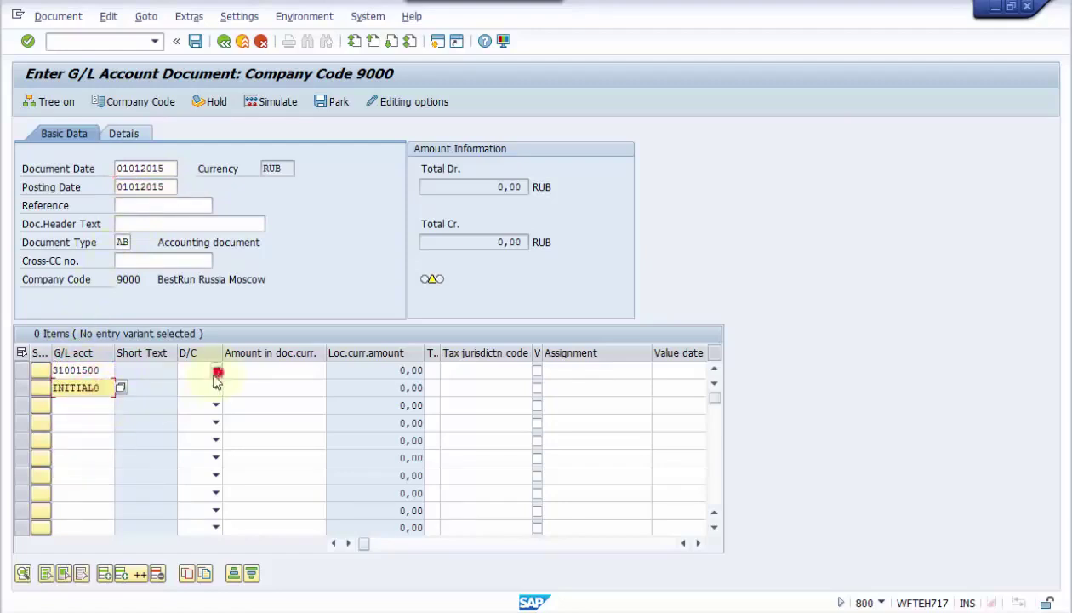
click(199, 396)
click(213, 388)
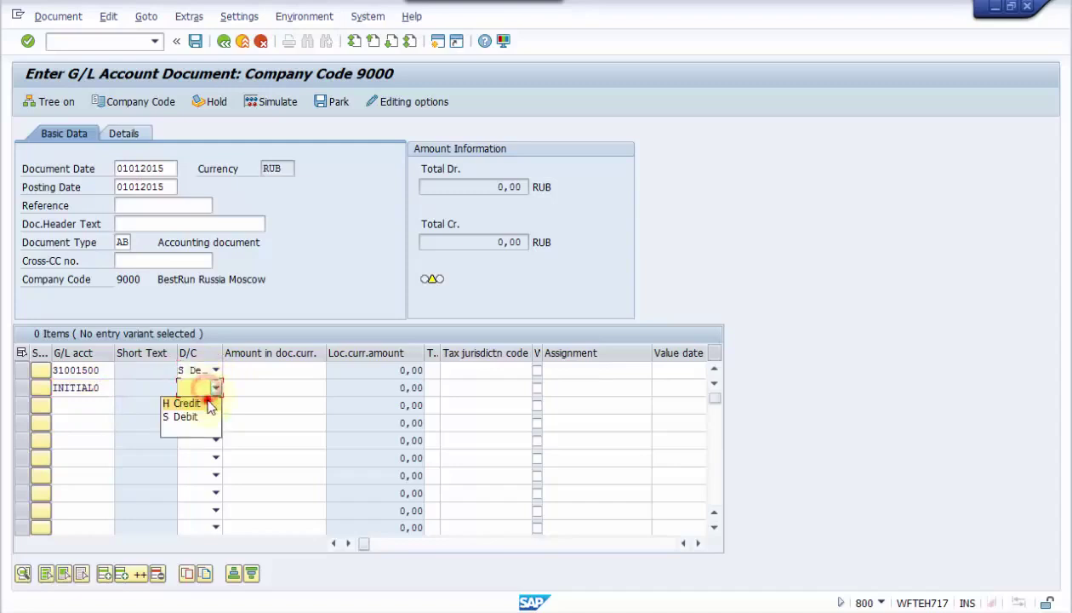
click(204, 402)
Step: Enter an amount of 300 on both the debit line 31001500 and the credit line INITIAL0
click(282, 368)
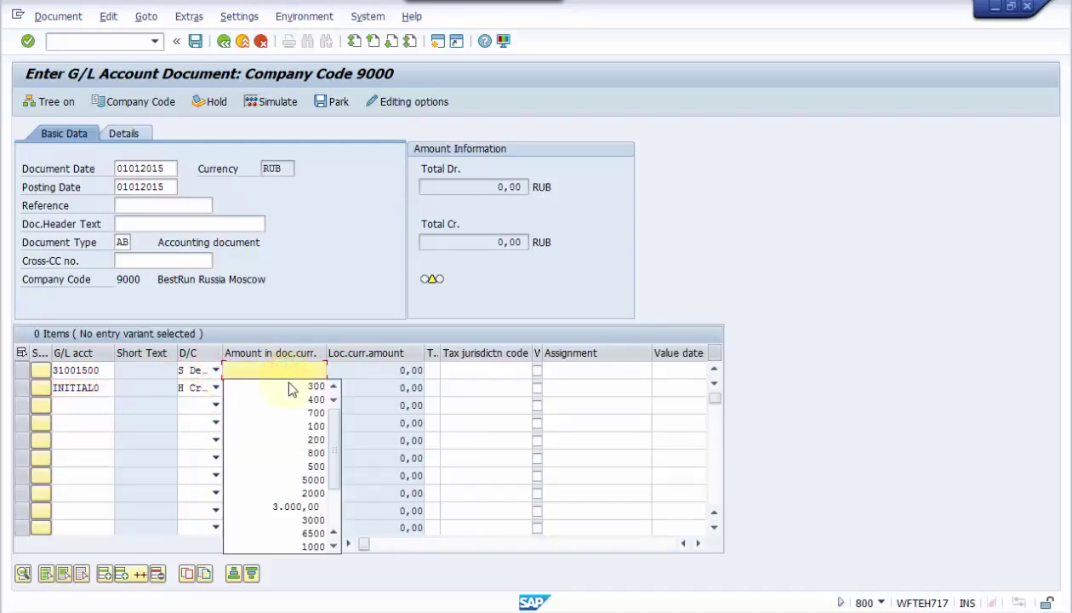
click(289, 387)
click(291, 387)
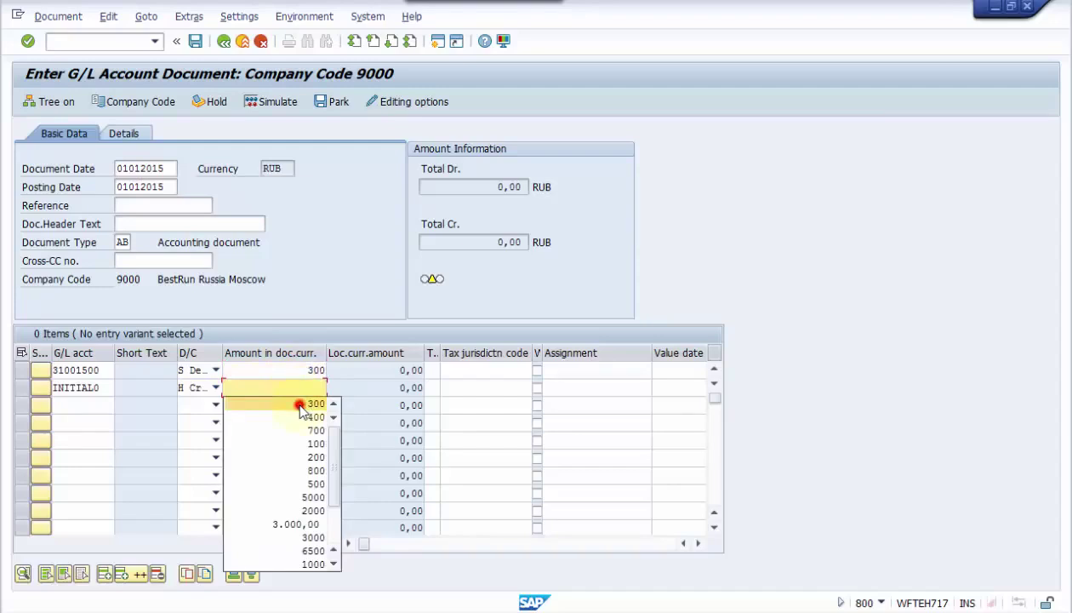
click(301, 405)
Step: Assign cost center 3150 to the 31001500 debit line and have the document lines checked, accepting the warnings
click(371, 544)
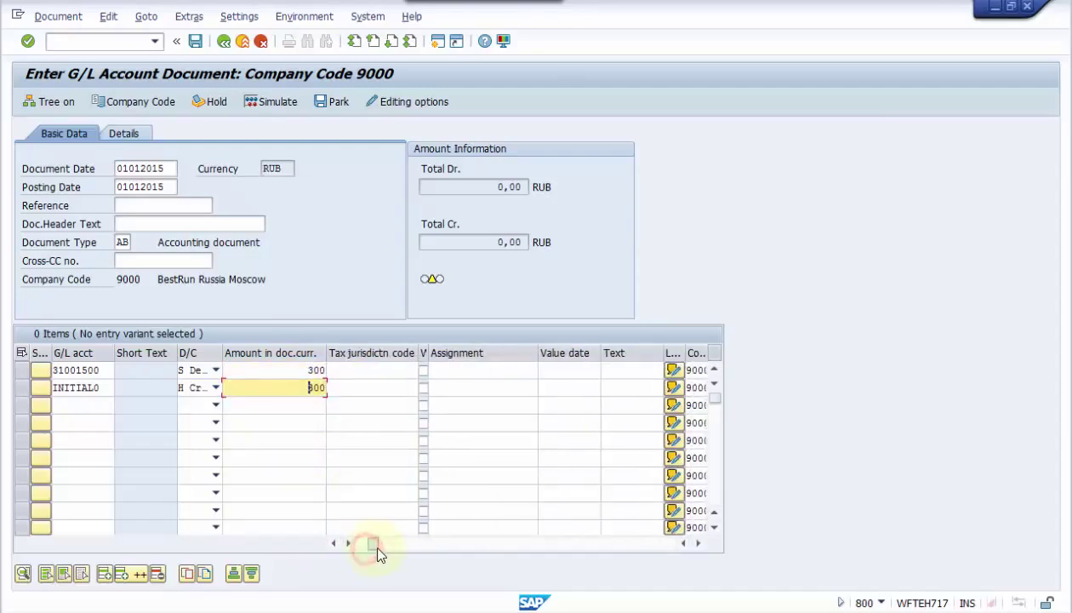
drag(379, 553, 400, 546)
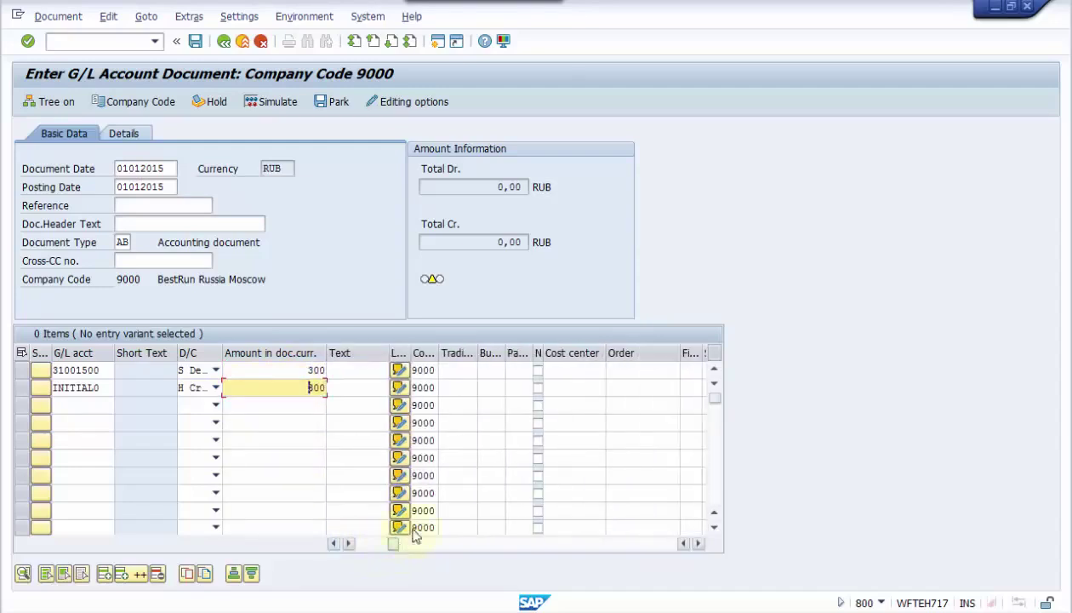
click(553, 370)
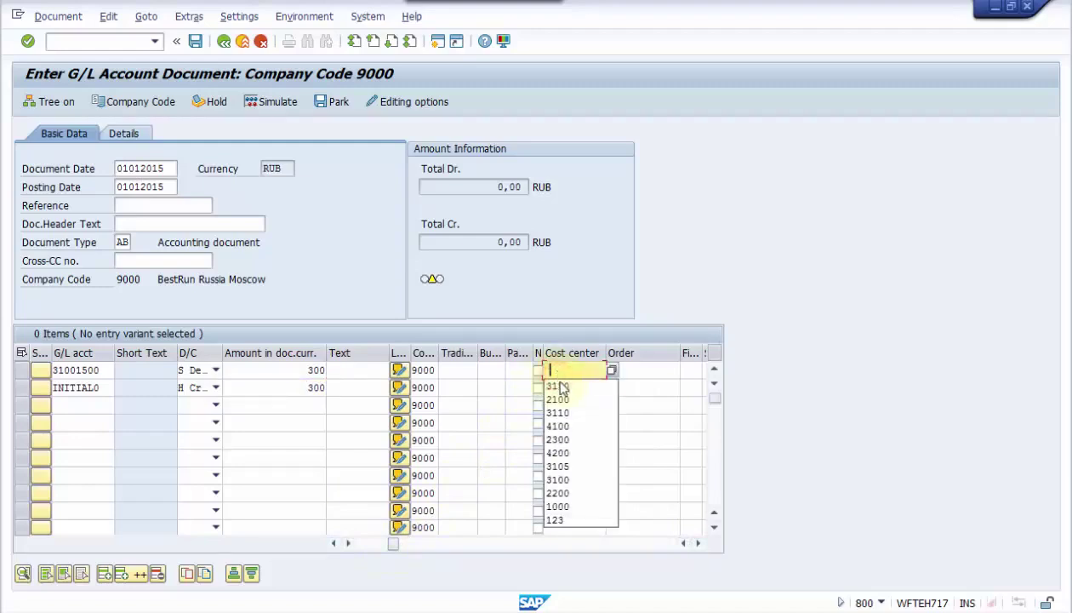
click(561, 387)
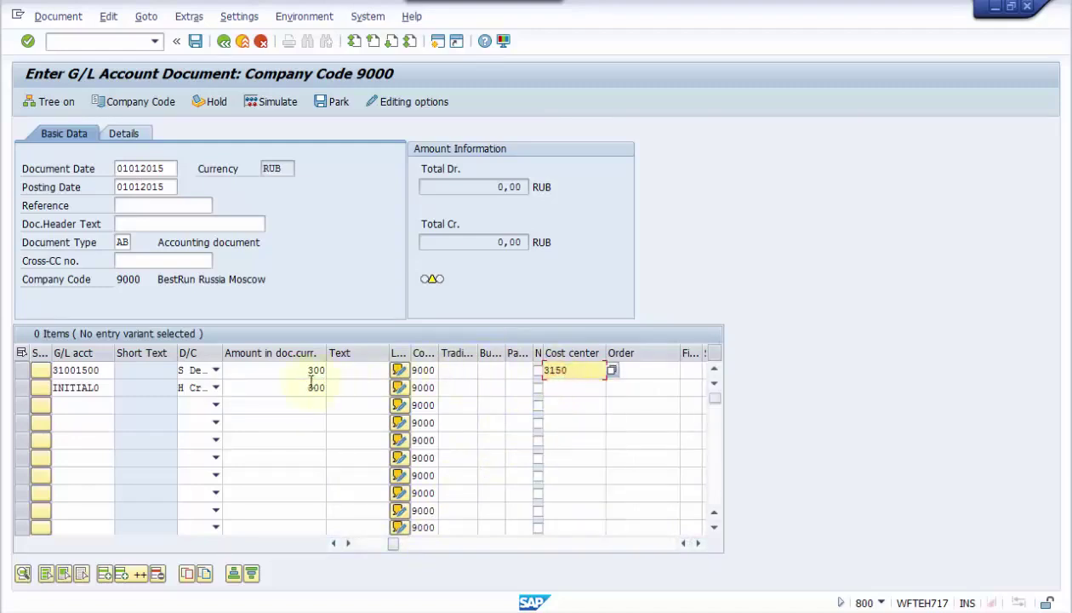
key(Return)
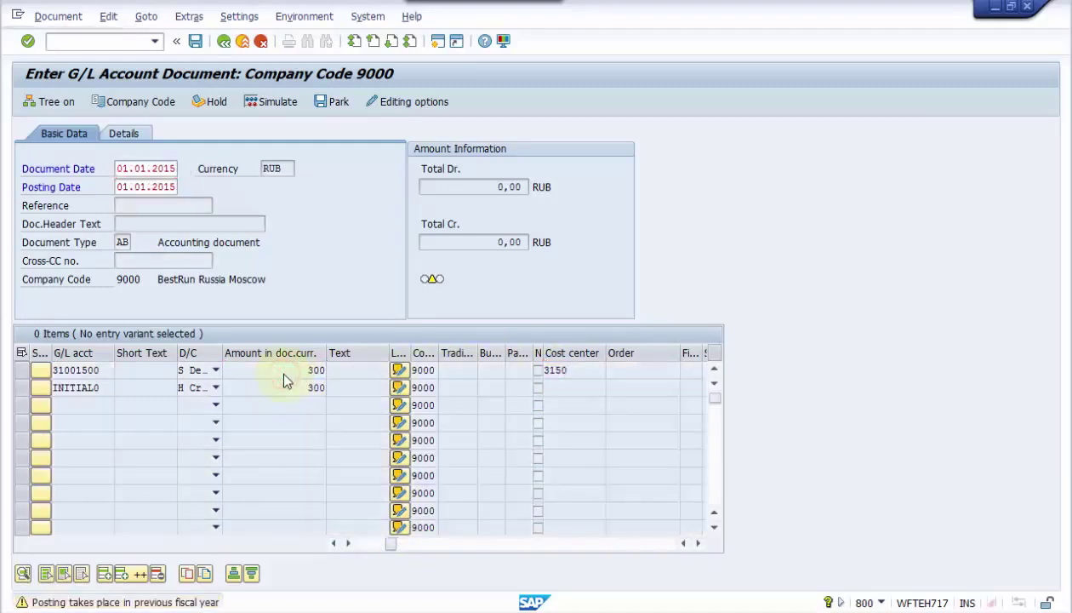
key(Return)
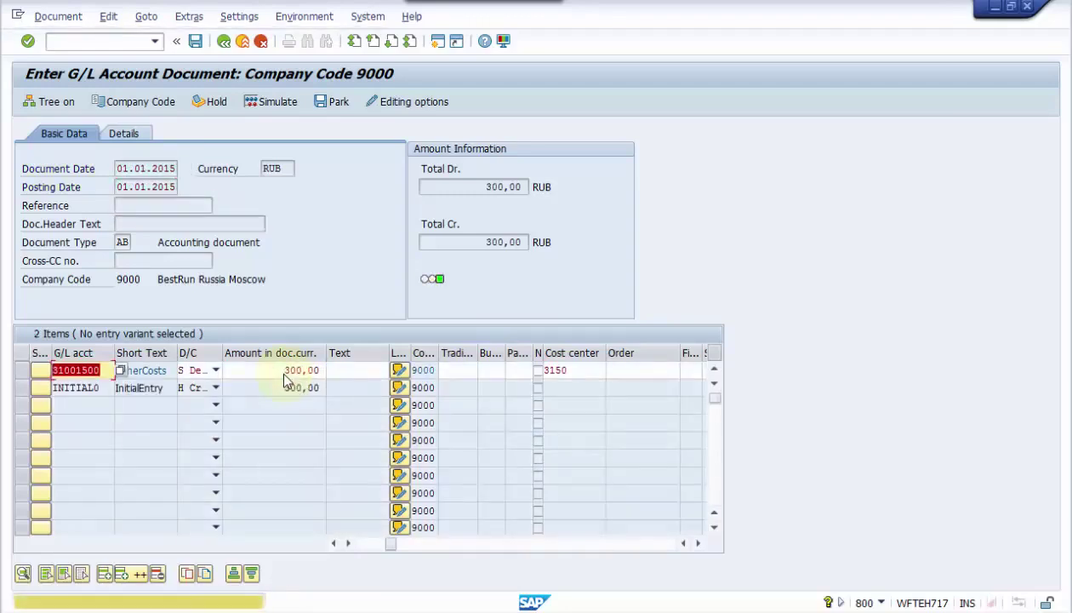
key(Return)
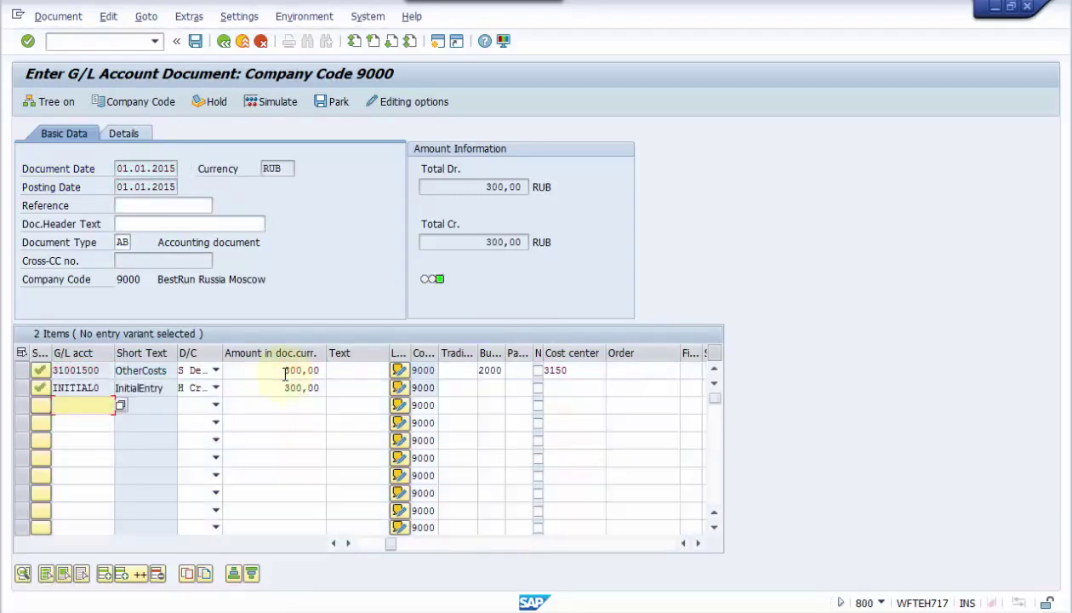
Step: Open the coding block of the 31001500 line to check its derived profit center and segment, and return to the document
double_click(285, 371)
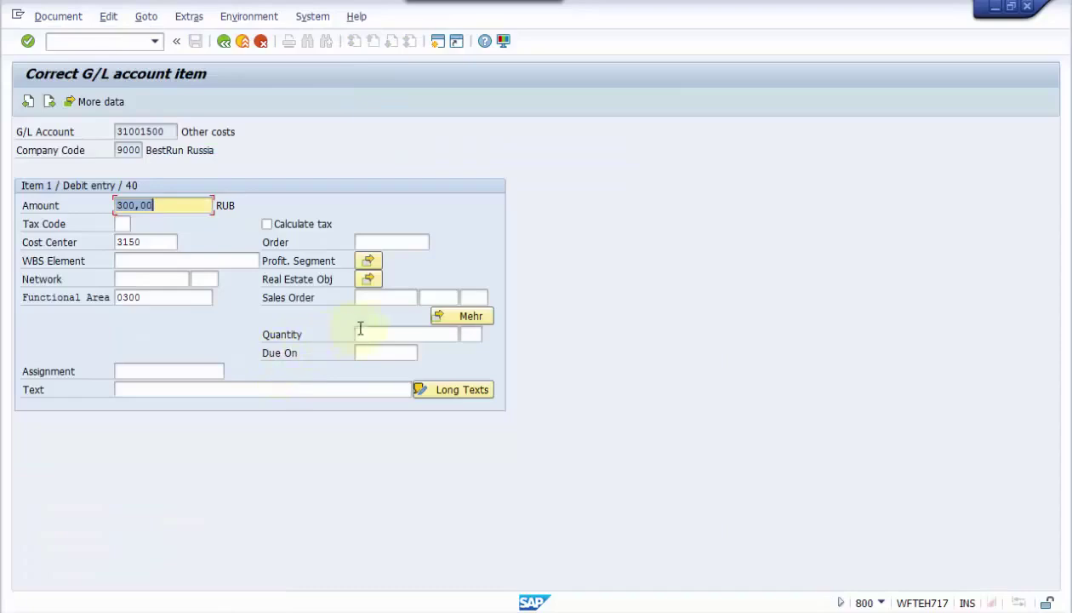
click(442, 318)
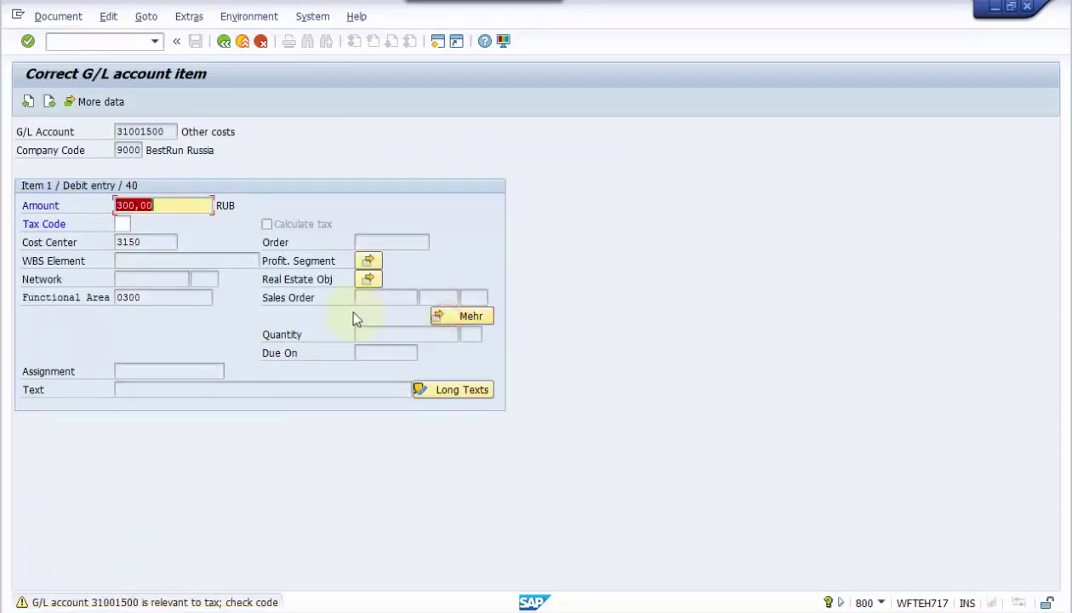
key(Return)
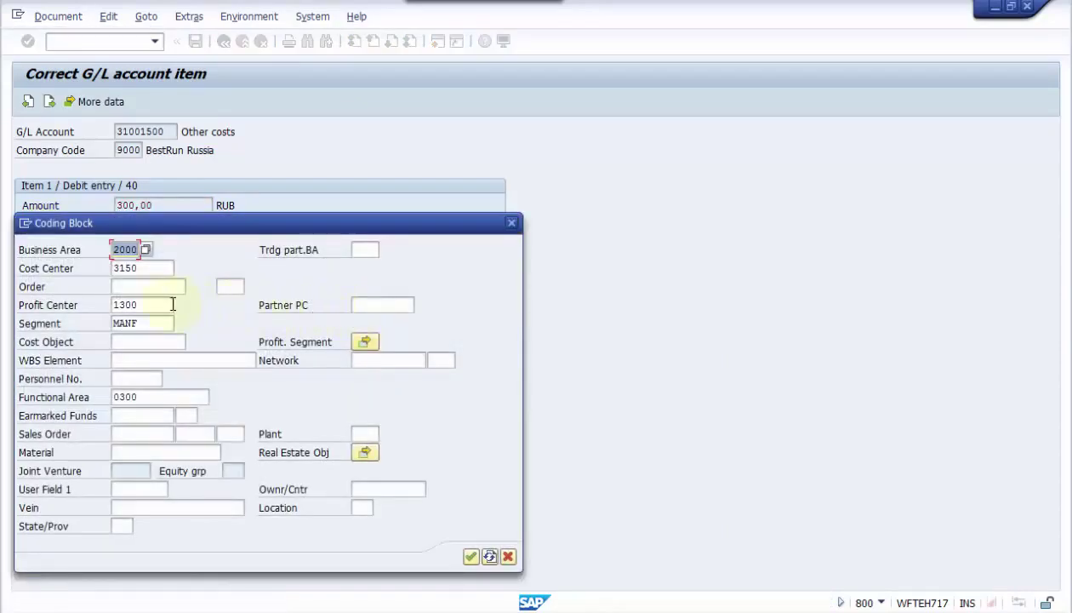
double_click(141, 303)
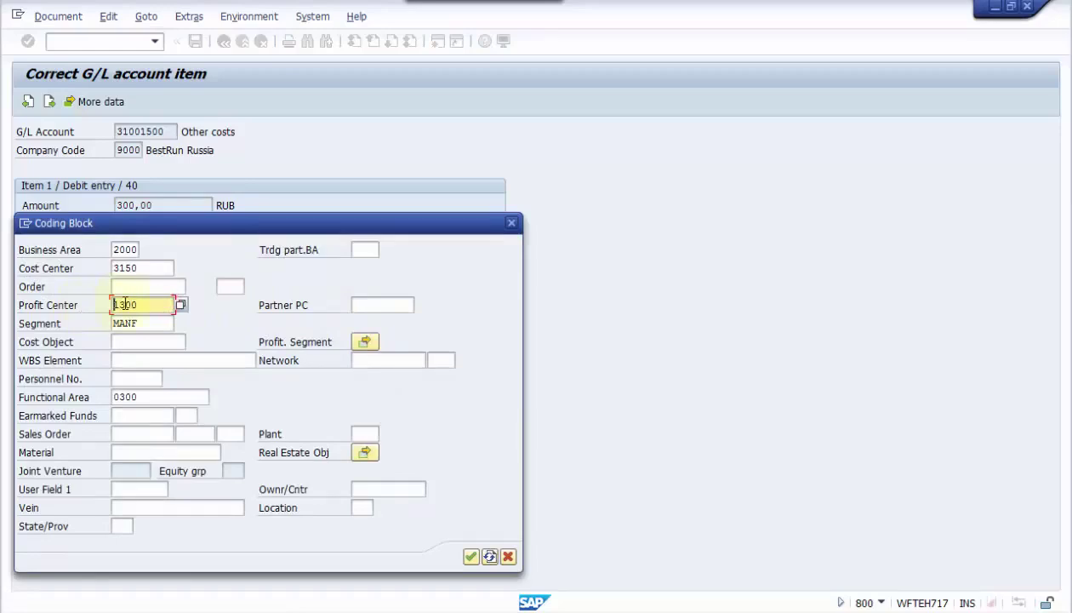
click(511, 222)
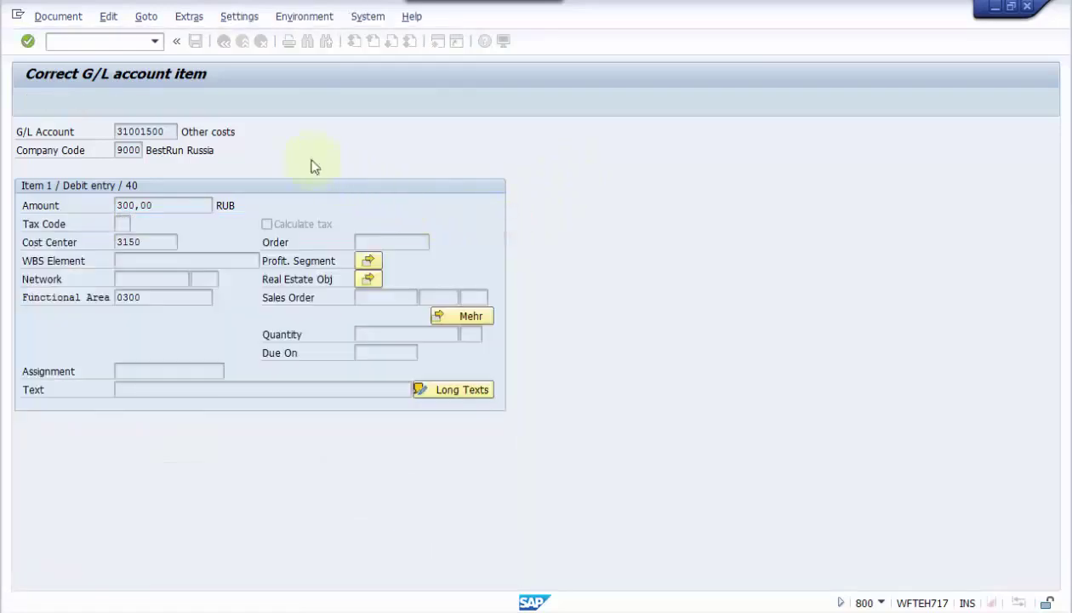
key(Return)
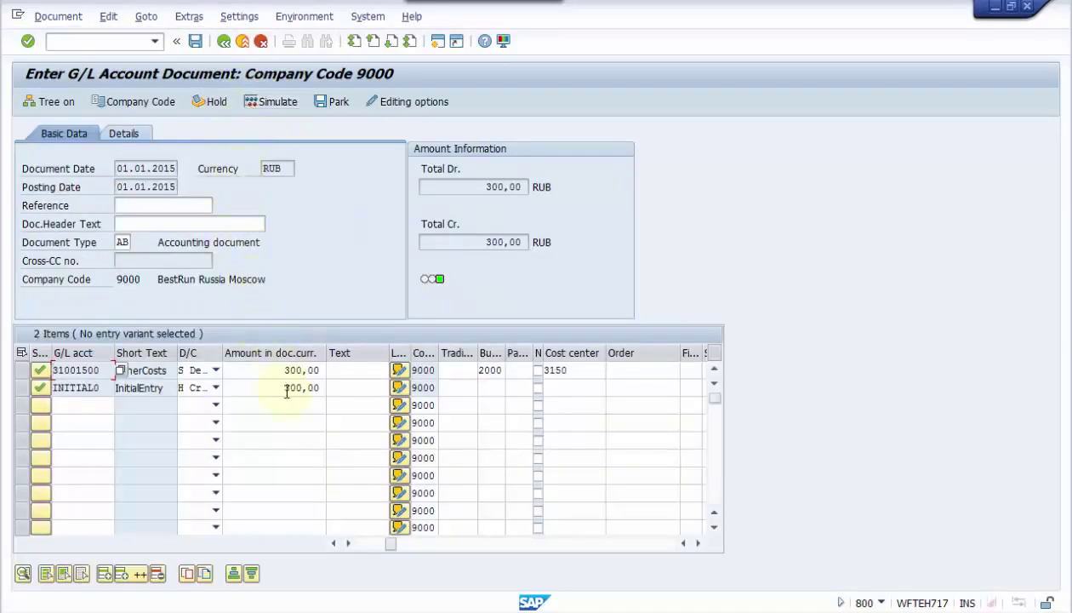
Step: Set the profit center of the INITIAL0 credit line to 1300 in its coding block
double_click(286, 390)
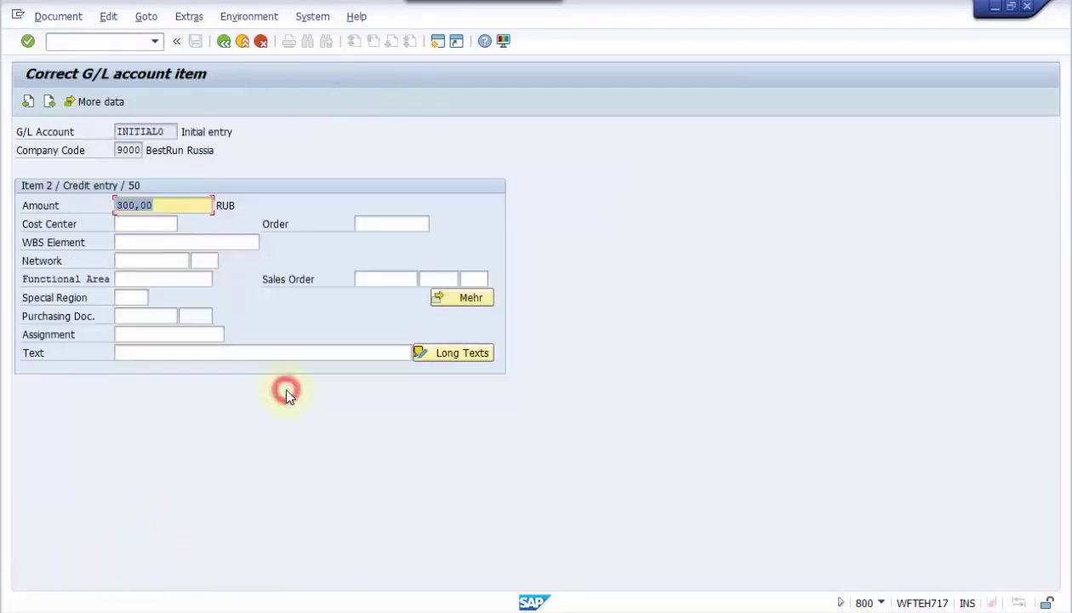
click(448, 296)
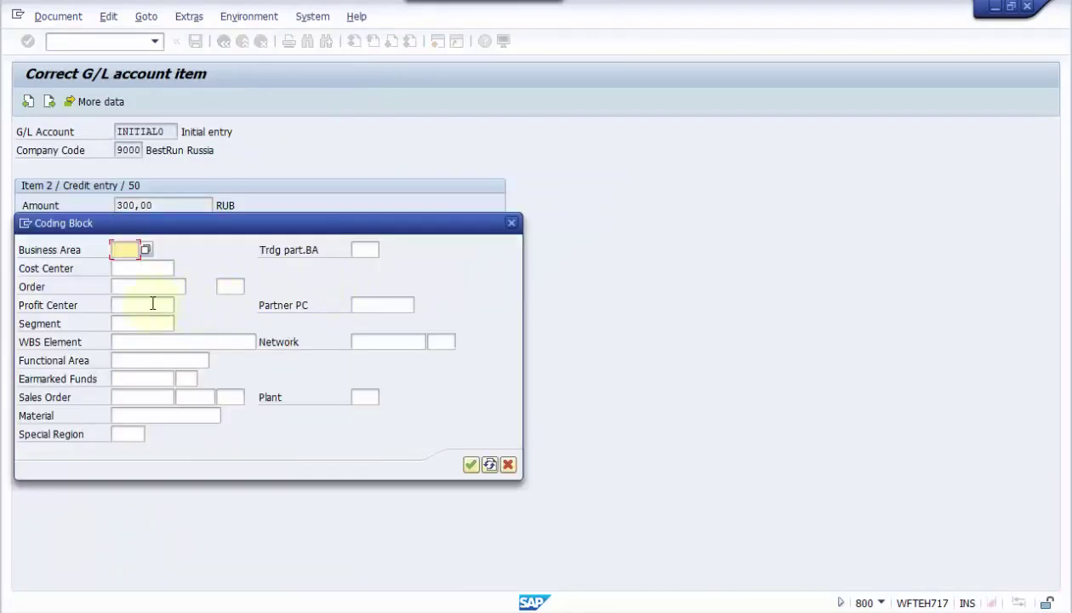
click(152, 304)
text(1201)
key(Return)
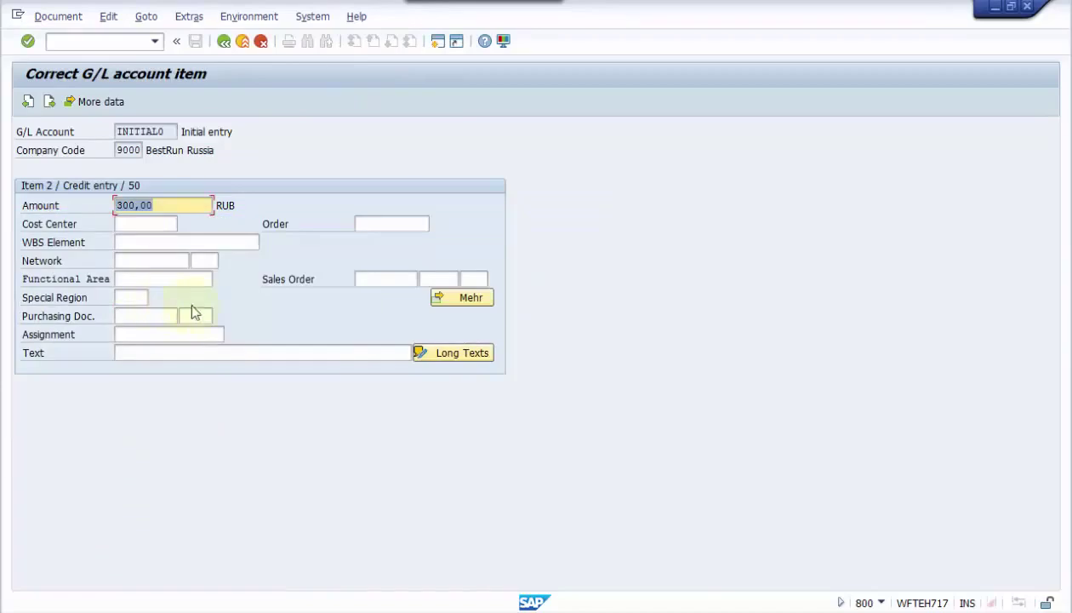
Step: Reopen the coding block of the INITIAL0 line to check its profit center and segment, and return to the document
click(441, 300)
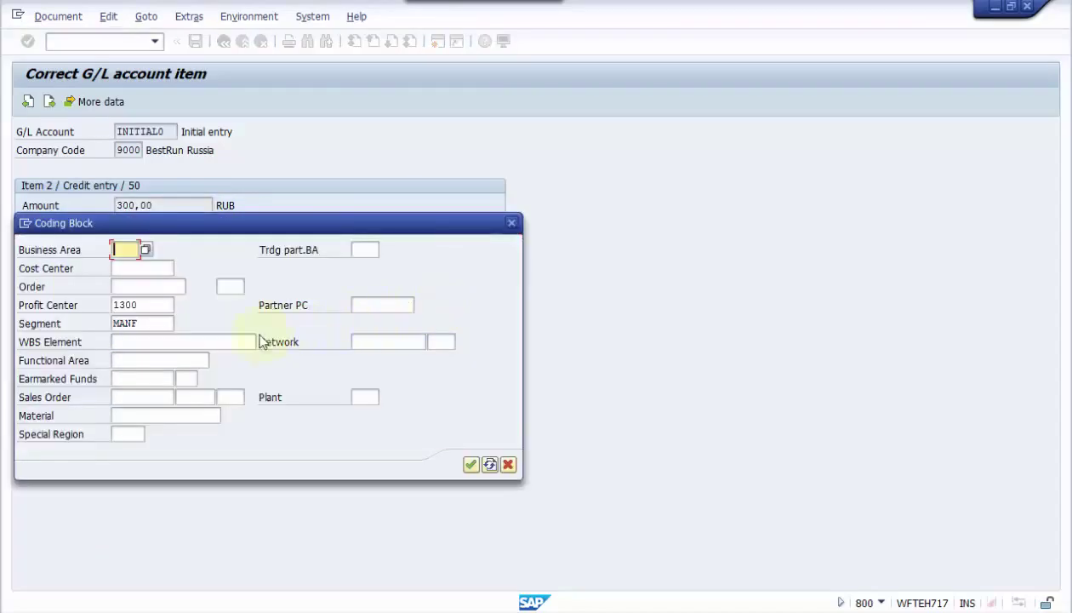
click(143, 324)
double_click(146, 304)
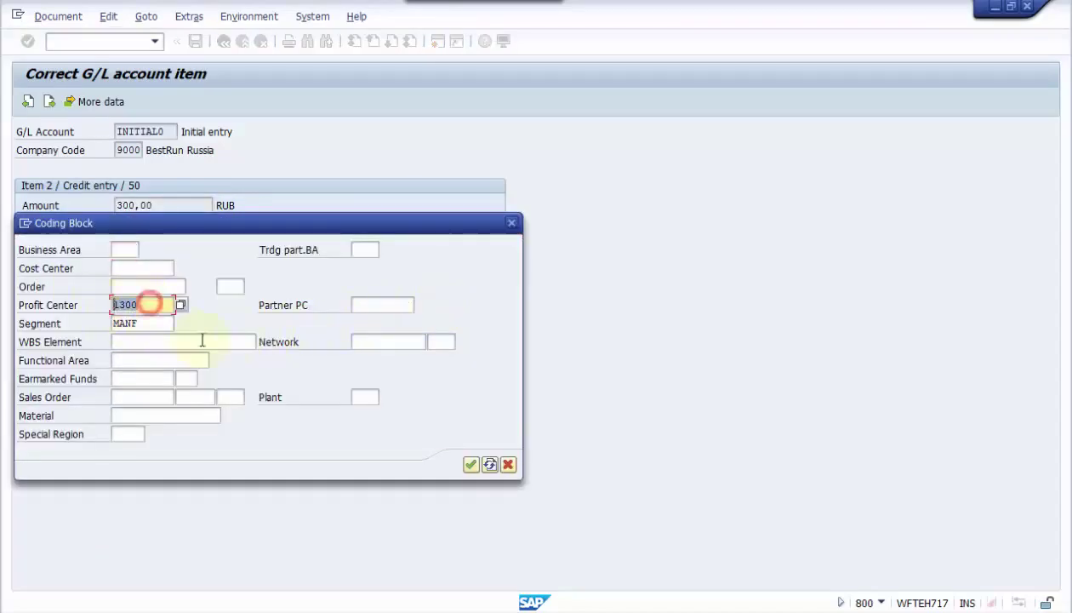
click(507, 465)
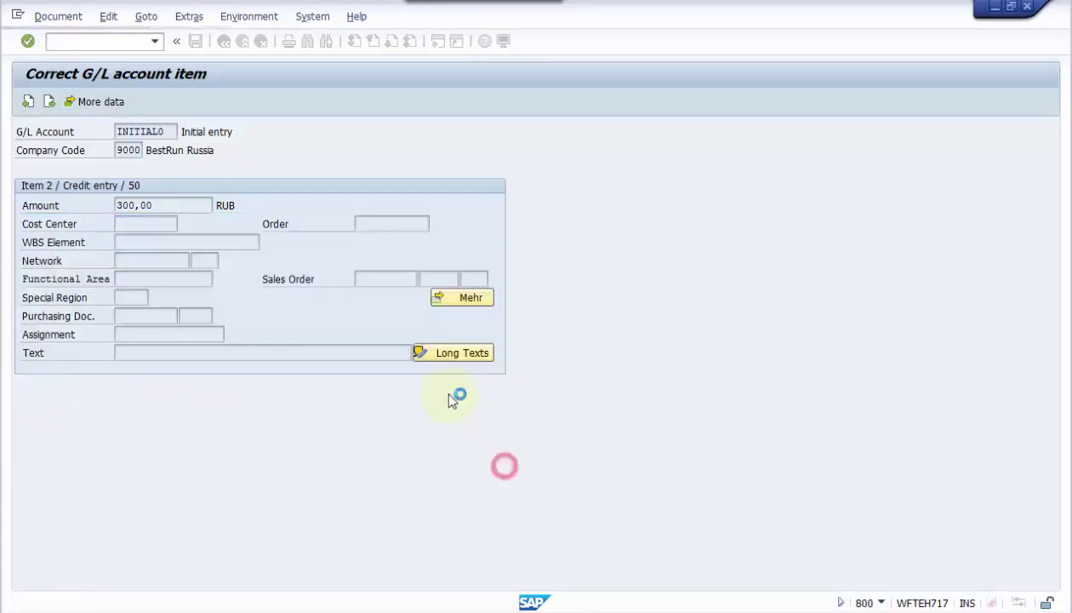
key(Return)
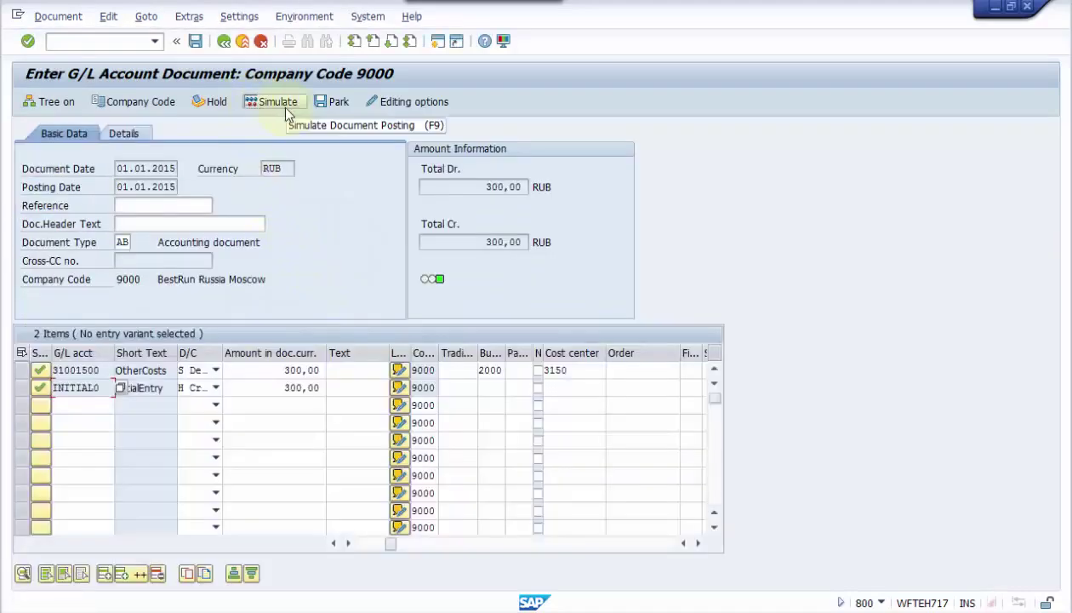
Step: Simulate the document in the general ledger and examine the line amounts and the balances per profit center and segment
click(79, 17)
click(95, 170)
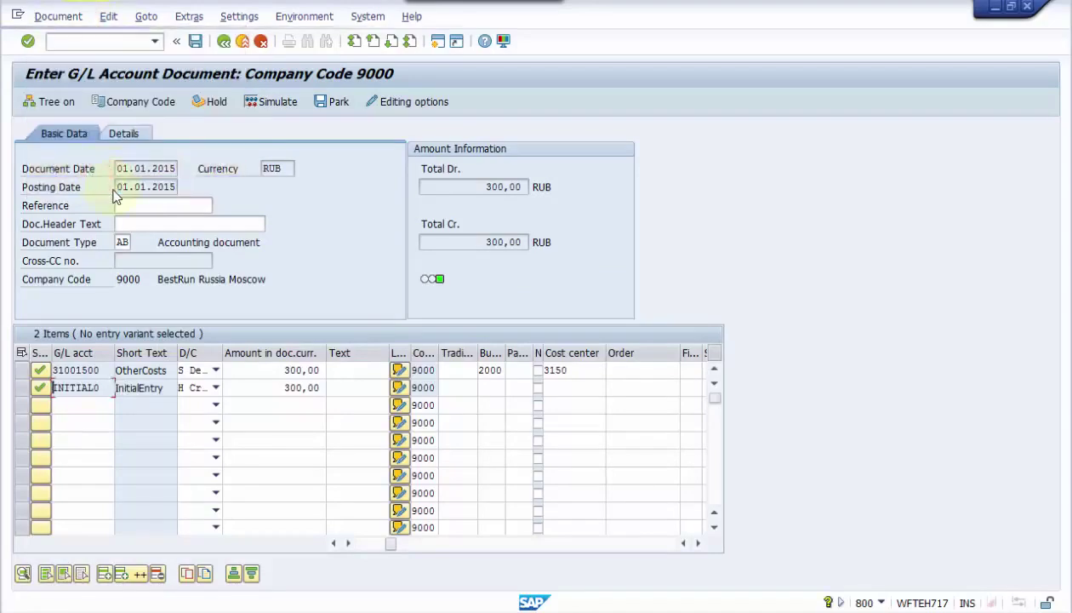
key(Return)
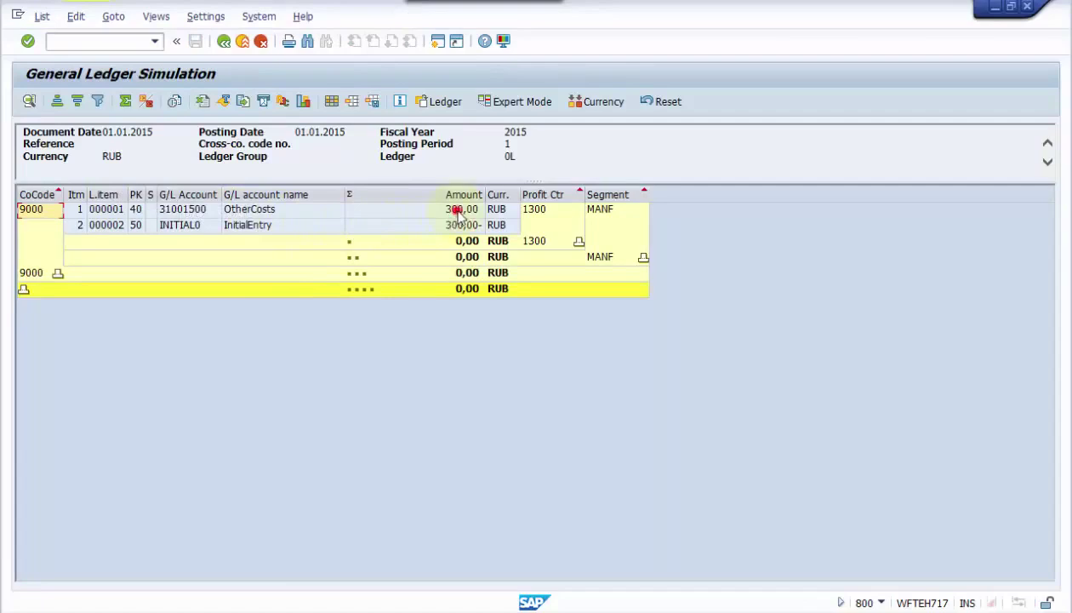
click(457, 210)
click(459, 225)
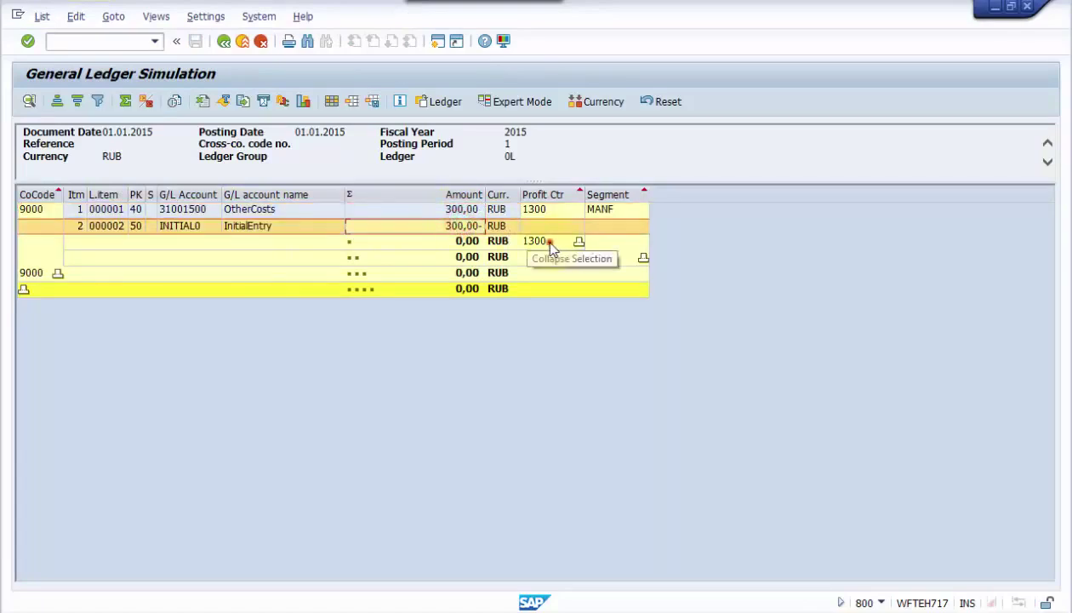
click(548, 242)
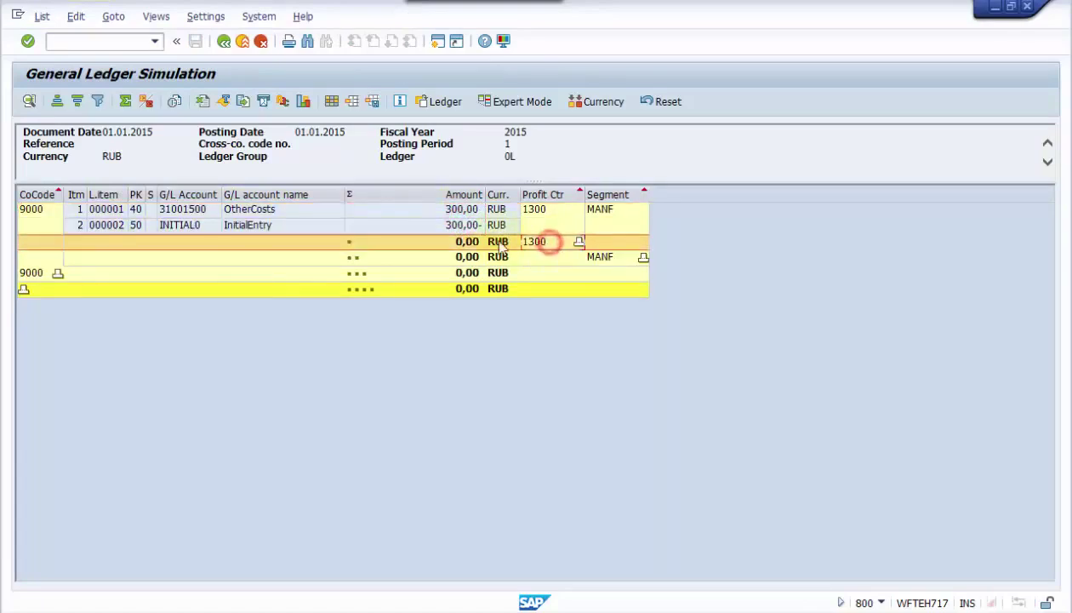
click(593, 256)
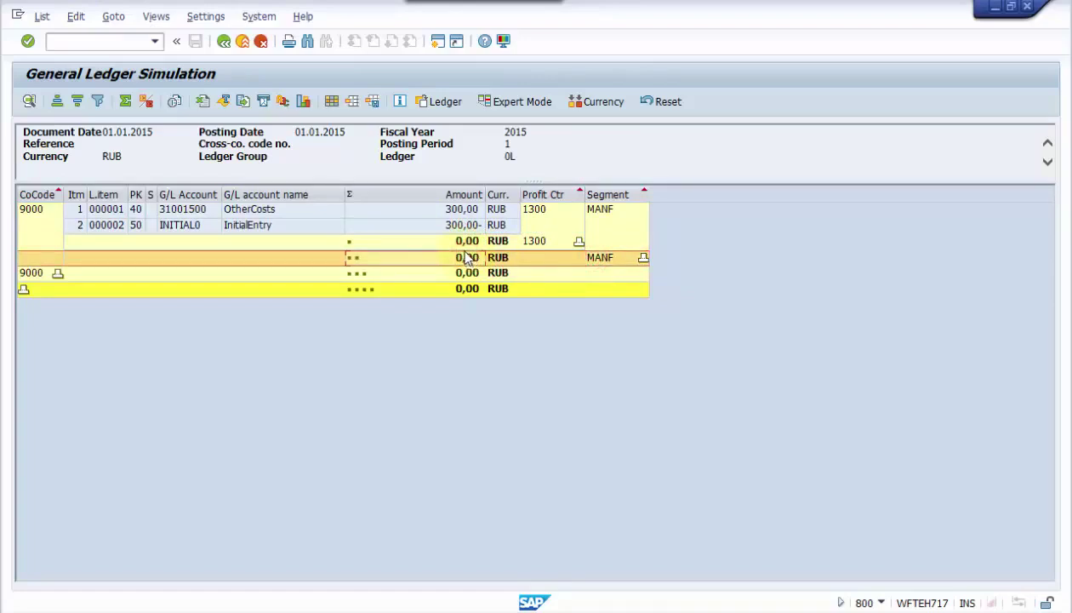
Step: Leave the simulation and exit the document entry without posting, discarding the entered data
click(245, 42)
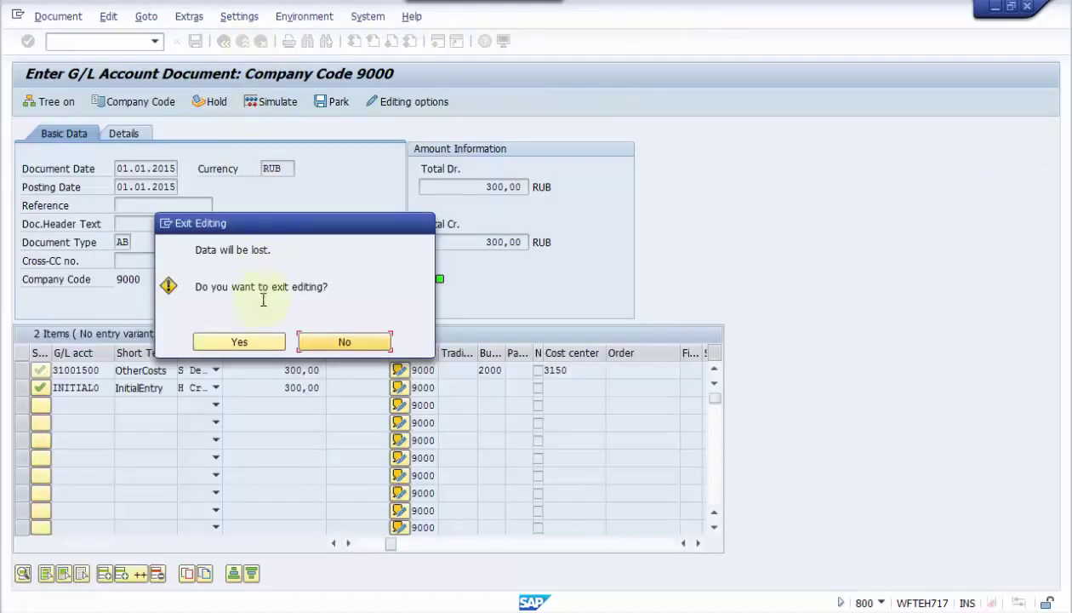
click(262, 340)
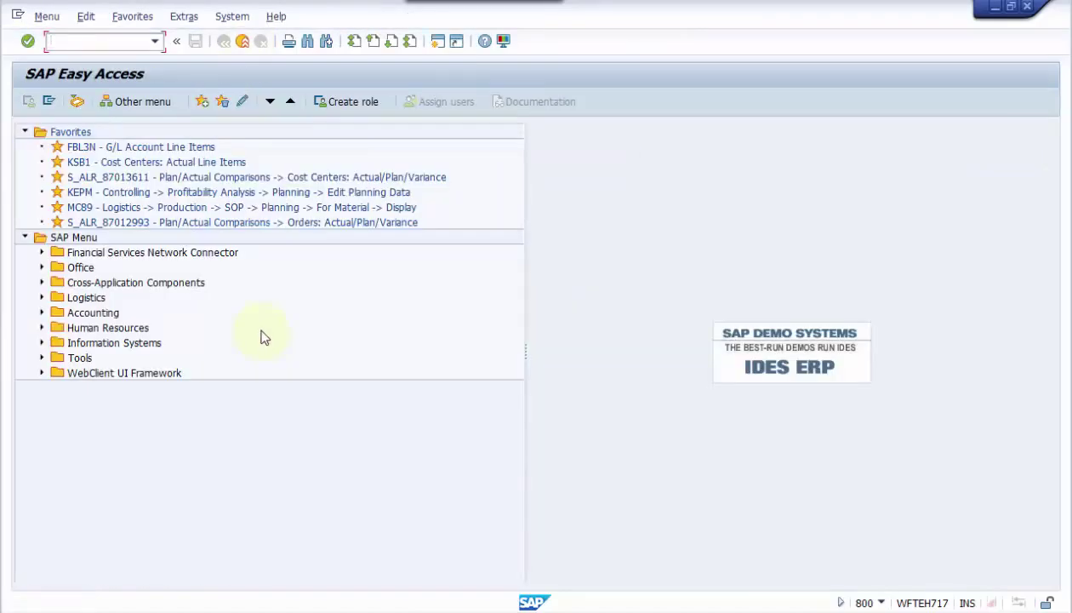